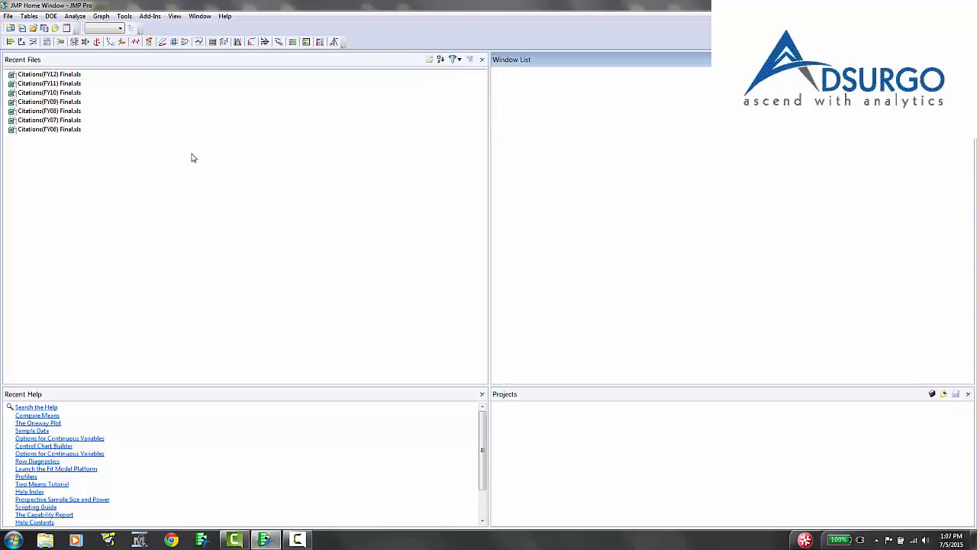
# Step: Open Citations(FY06) Final.xls in Excel from the desktop folder SAS TM > SAS TM Data Sets > Inspection Citations
pyautogui.click(44, 540)
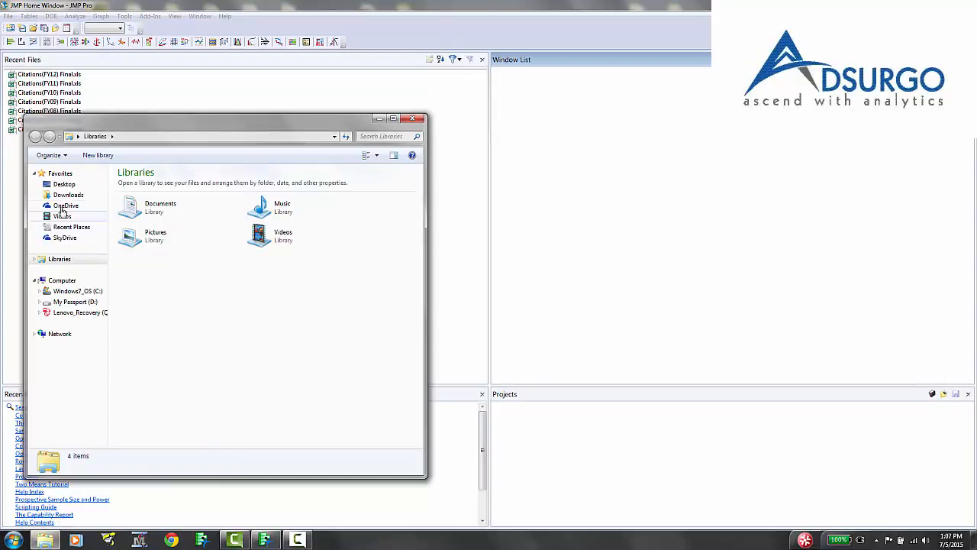
pyautogui.click(64, 184)
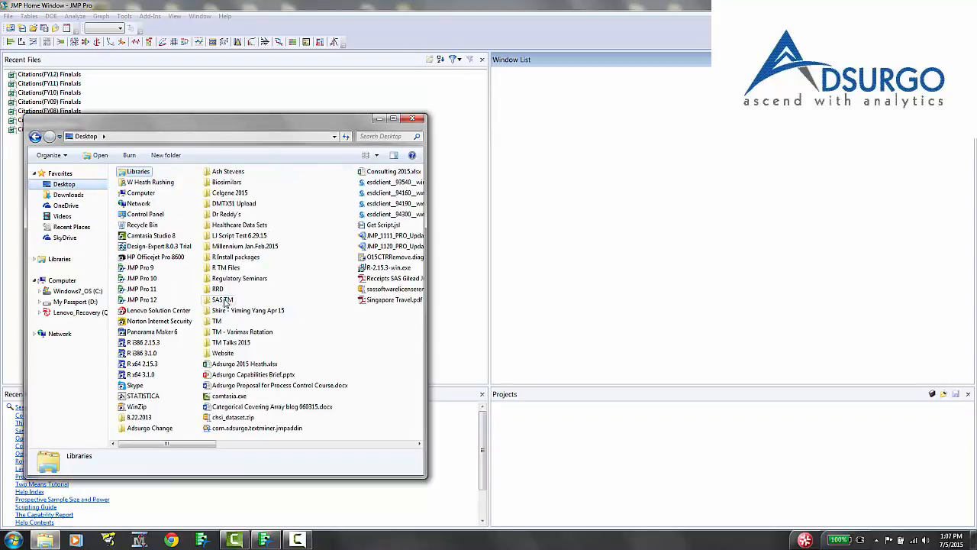
pyautogui.doubleClick(223, 300)
pyautogui.doubleClick(165, 186)
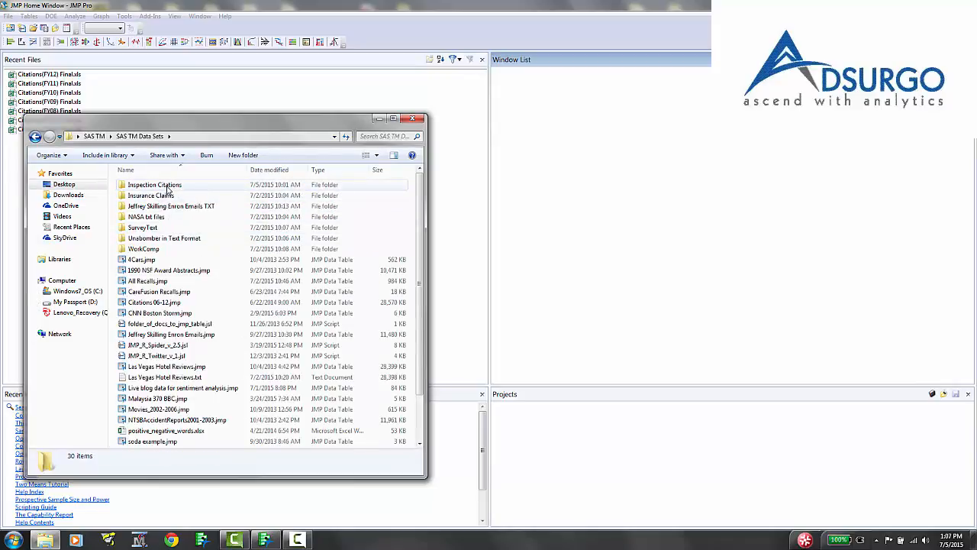
pyautogui.doubleClick(168, 188)
pyautogui.click(169, 197)
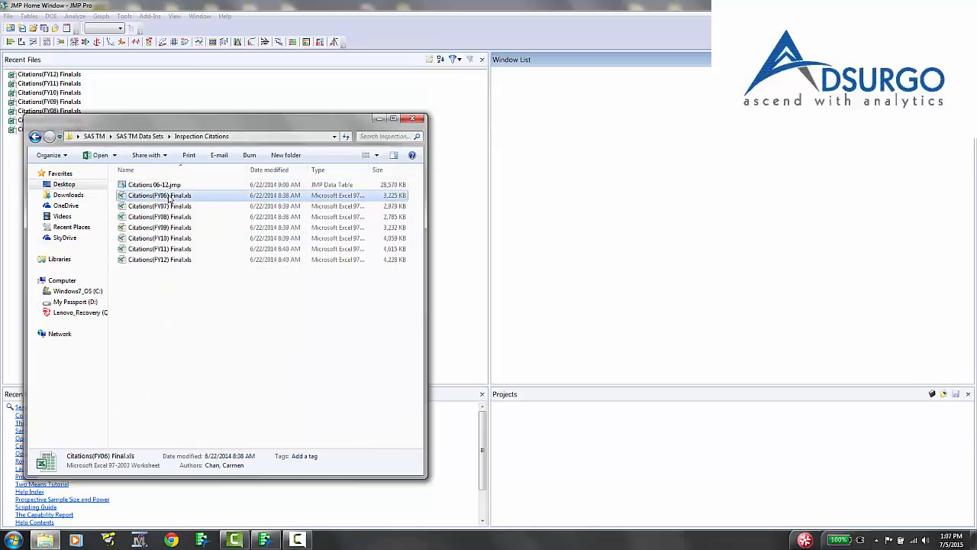
pyautogui.doubleClick(170, 197)
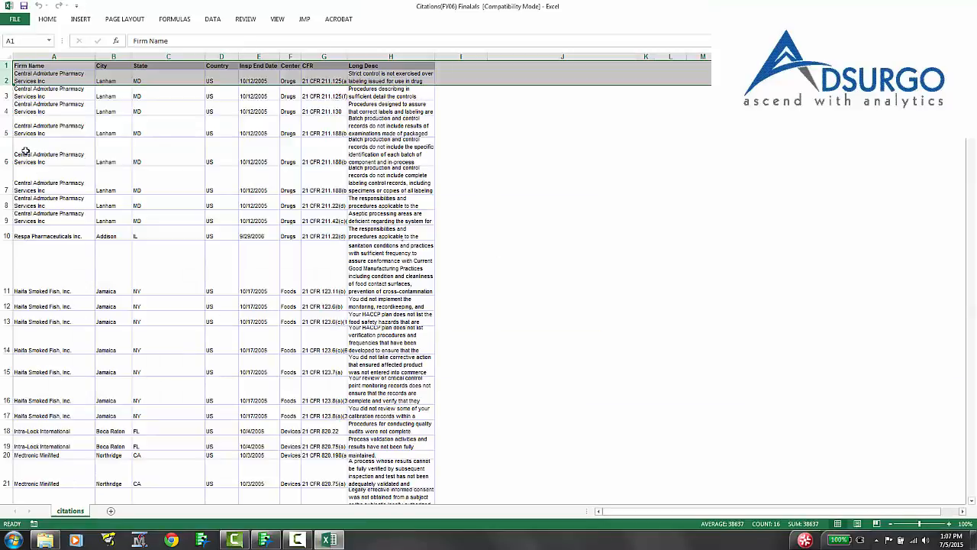
# Step: Examine the Firm Name, City, State, Country, Insp End Date and Center columns of the citations sheet
pyautogui.click(54, 58)
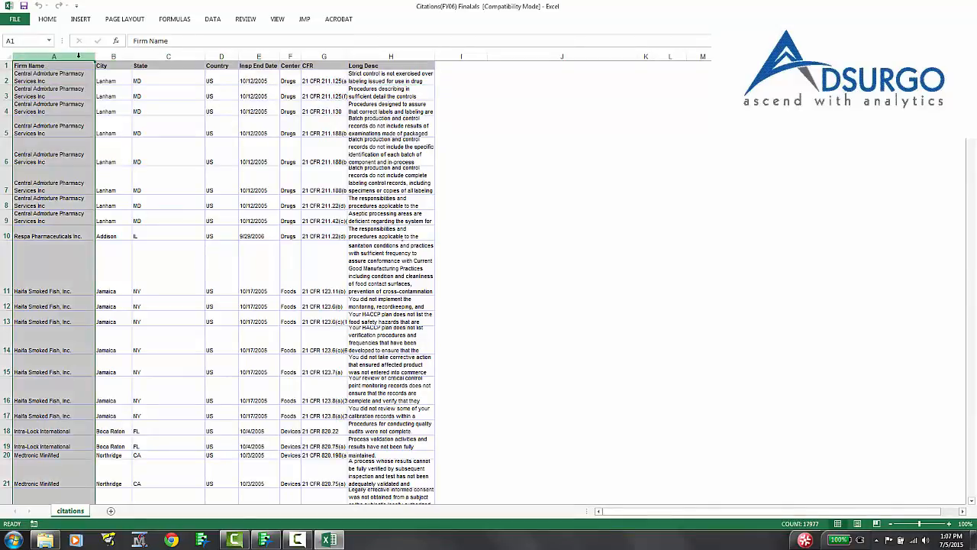
pyautogui.click(113, 56)
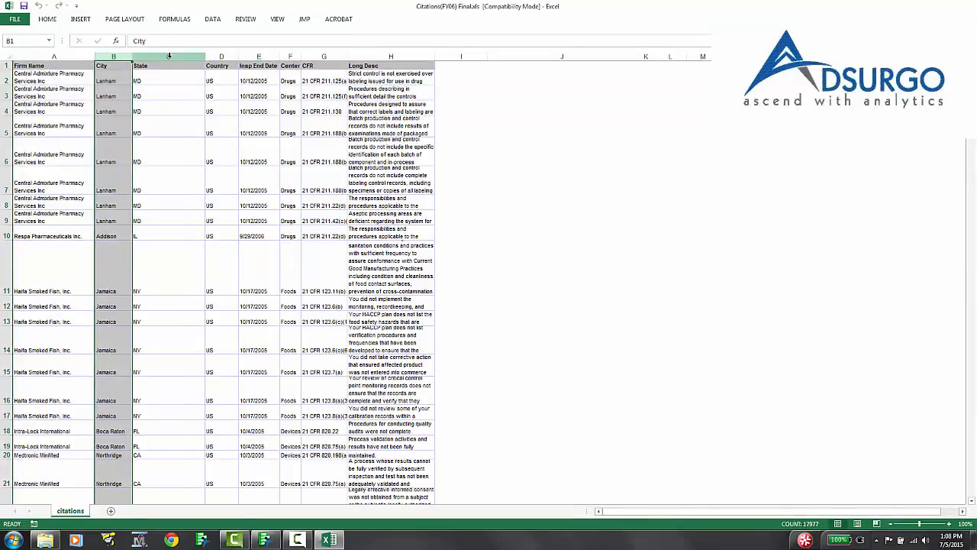
pyautogui.click(169, 56)
pyautogui.click(221, 57)
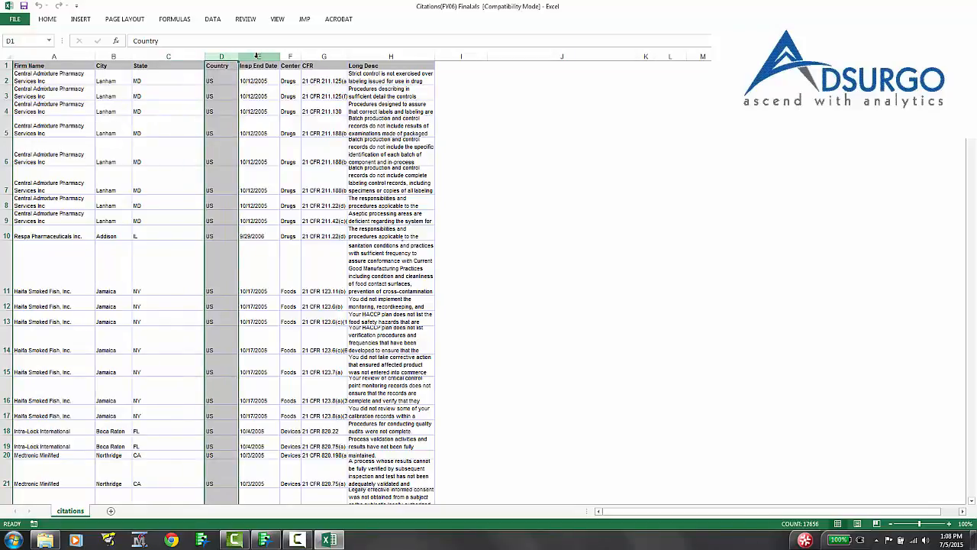
pyautogui.click(257, 57)
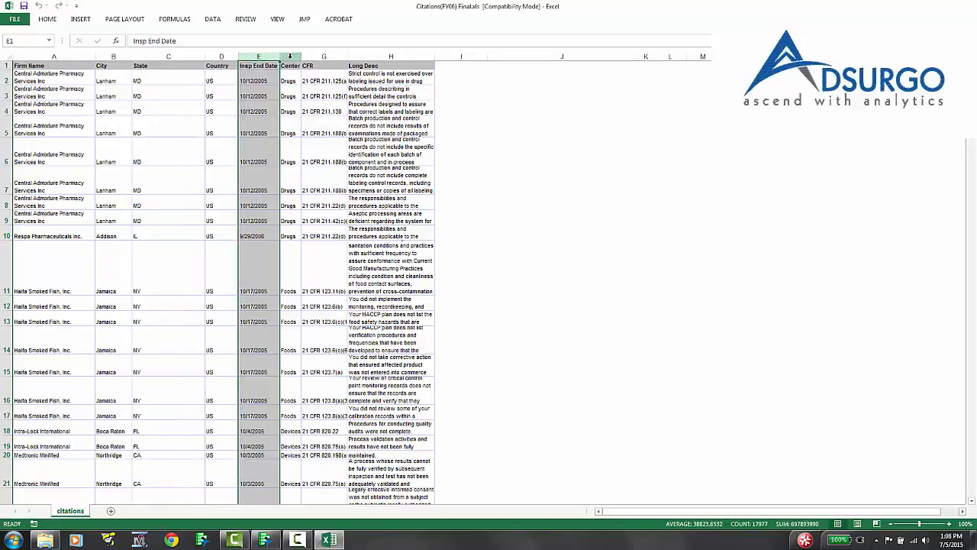
pyautogui.click(290, 57)
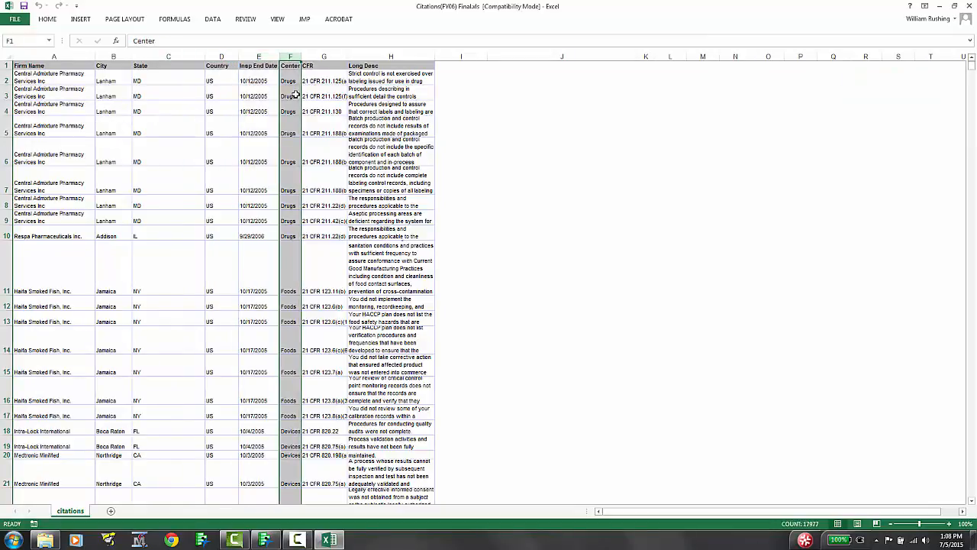
pyautogui.moveTo(973, 74); pyautogui.dragTo(950, 205)
# Step: Widen the CFR and Long Desc columns to read their entries
pyautogui.click(328, 56)
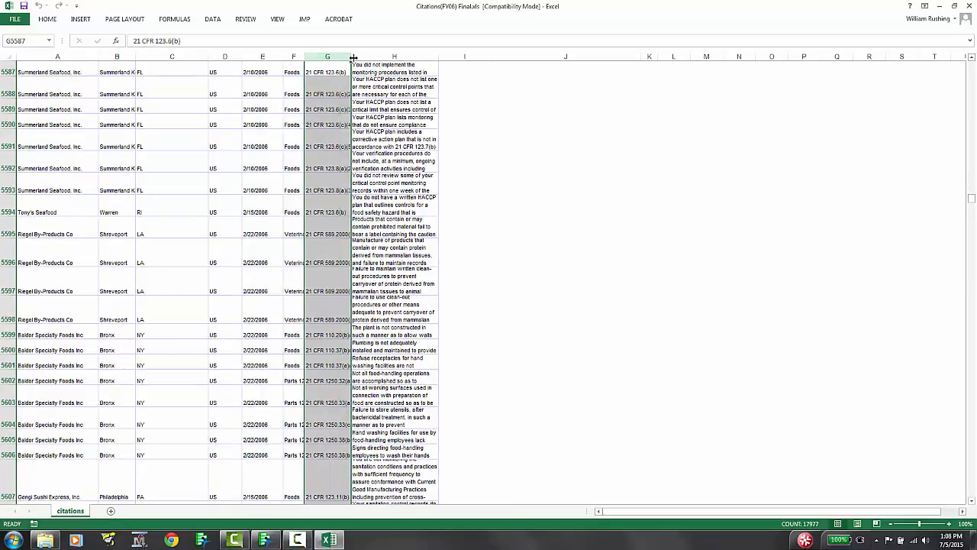
pyautogui.moveTo(354, 57); pyautogui.dragTo(369, 57)
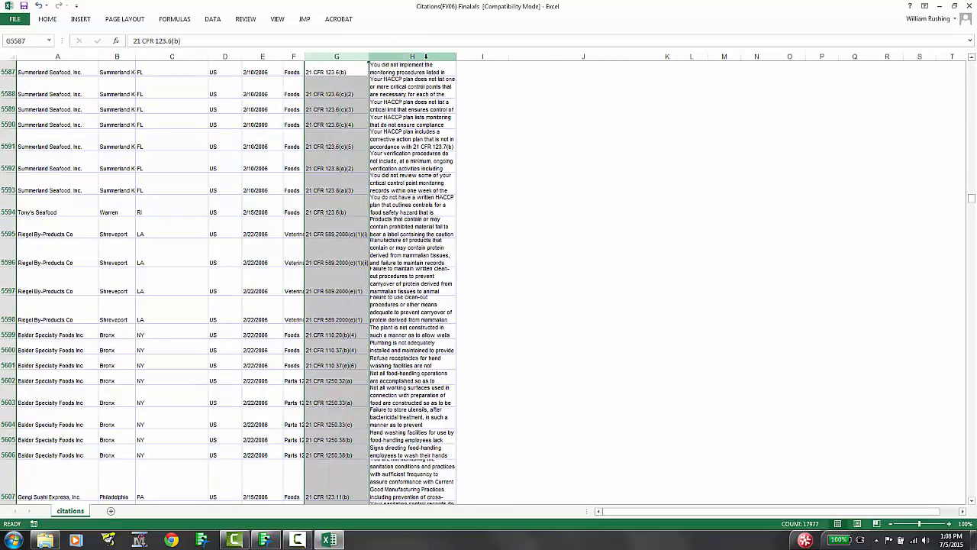
pyautogui.click(425, 57)
pyautogui.moveTo(456, 56); pyautogui.dragTo(461, 57)
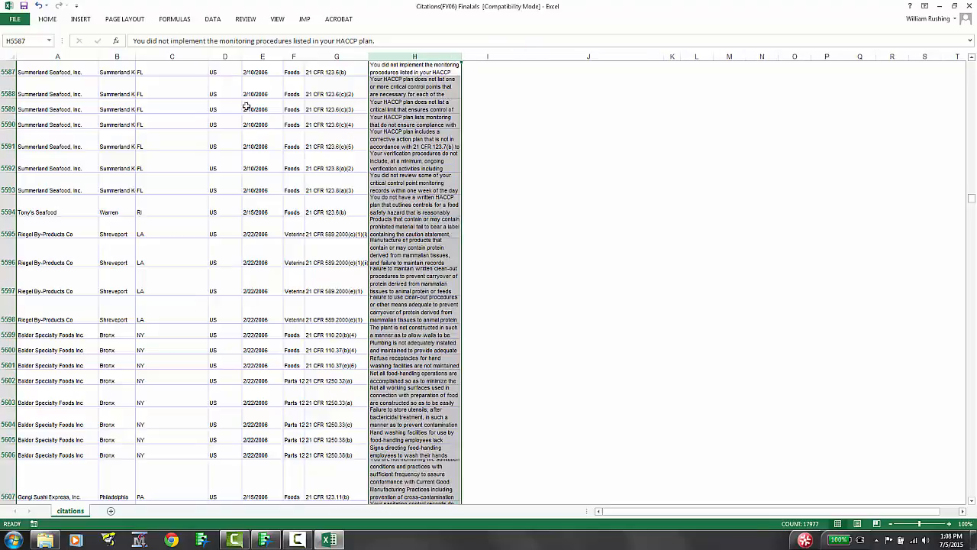
# Step: Close the FY06 workbook without saving and minimize the Inspection Citations folder window
pyautogui.click(969, 5)
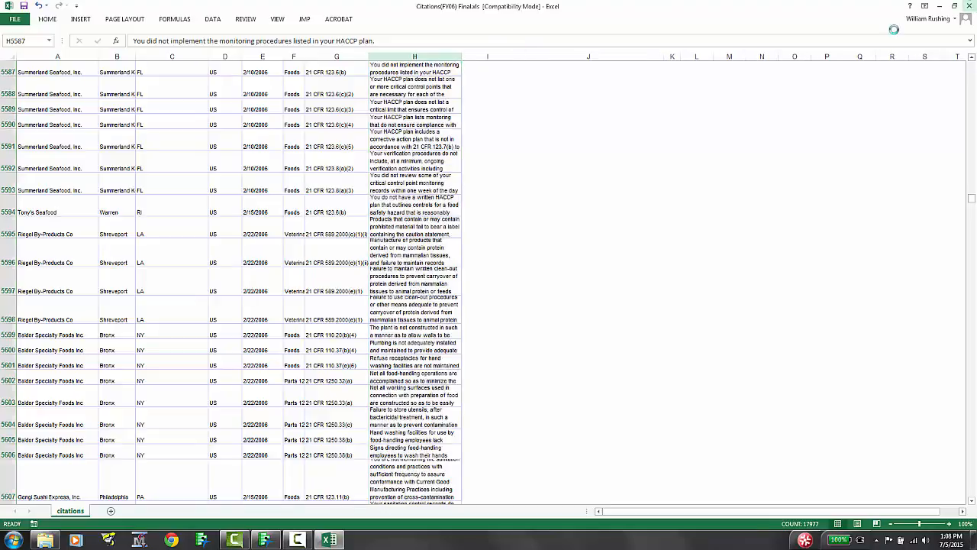
pyautogui.click(487, 283)
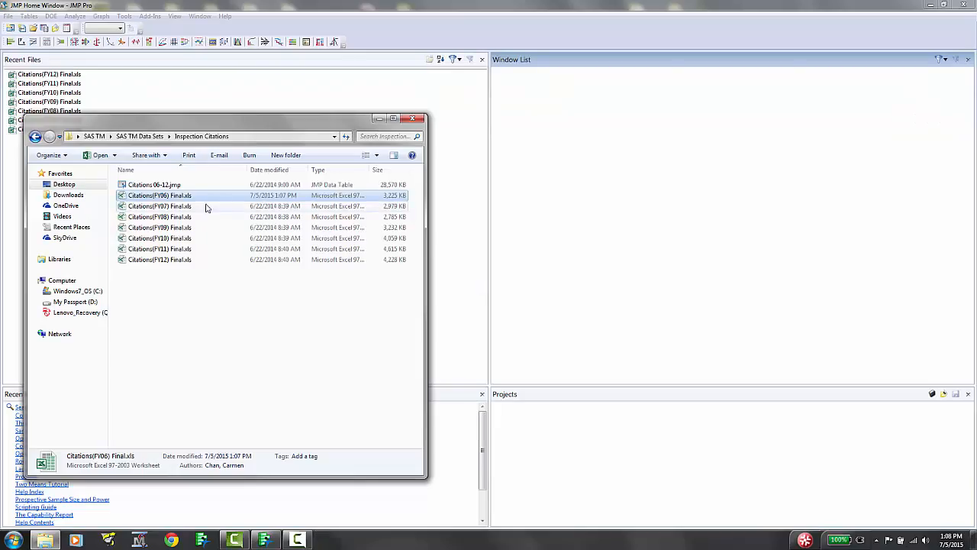
pyautogui.click(377, 120)
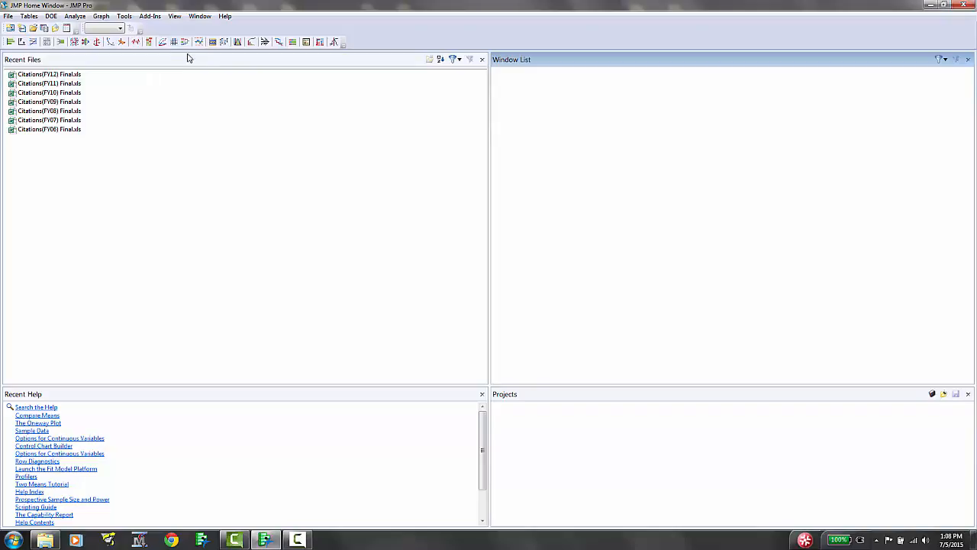
# Step: Open the seven Excel files Citations(FY06) Final.xls through Citations(FY12) Final.xls together in JMP
pyautogui.click(33, 29)
pyautogui.click(484, 208)
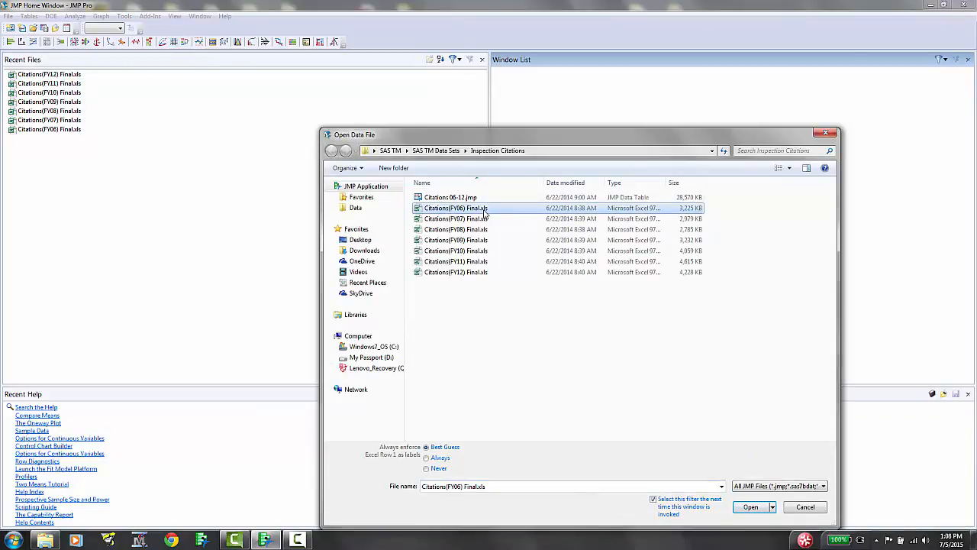
pyautogui.keyDown('shift'); pyautogui.click(485, 272); pyautogui.keyUp('shift')
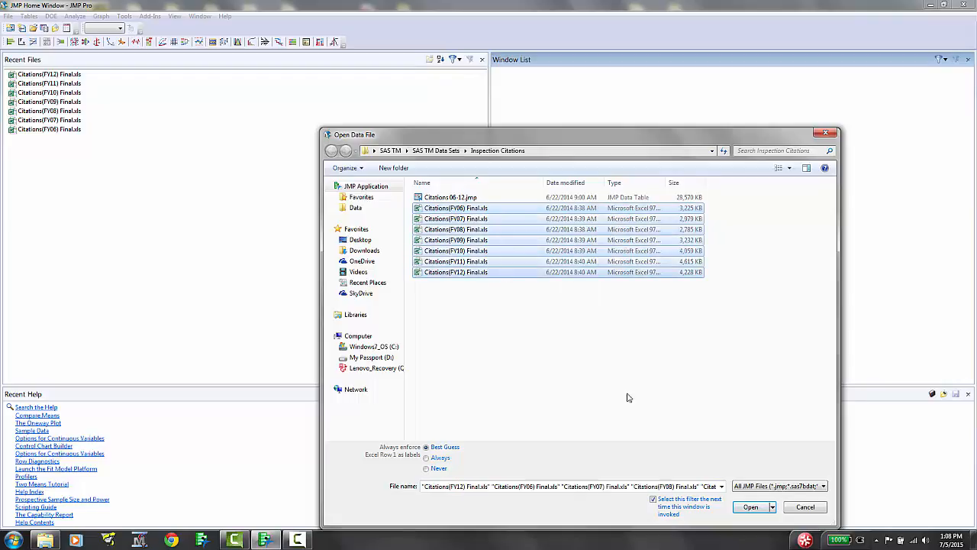
pyautogui.click(748, 507)
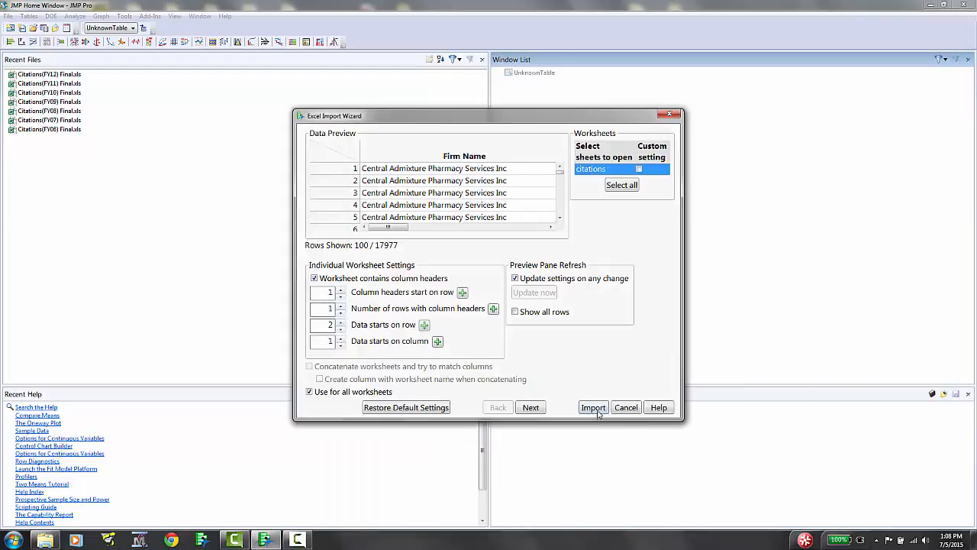
# Step: Import the citations worksheet of each of the seven files with the default Excel Import Wizard settings
pyautogui.click(599, 409)
pyautogui.click(593, 408)
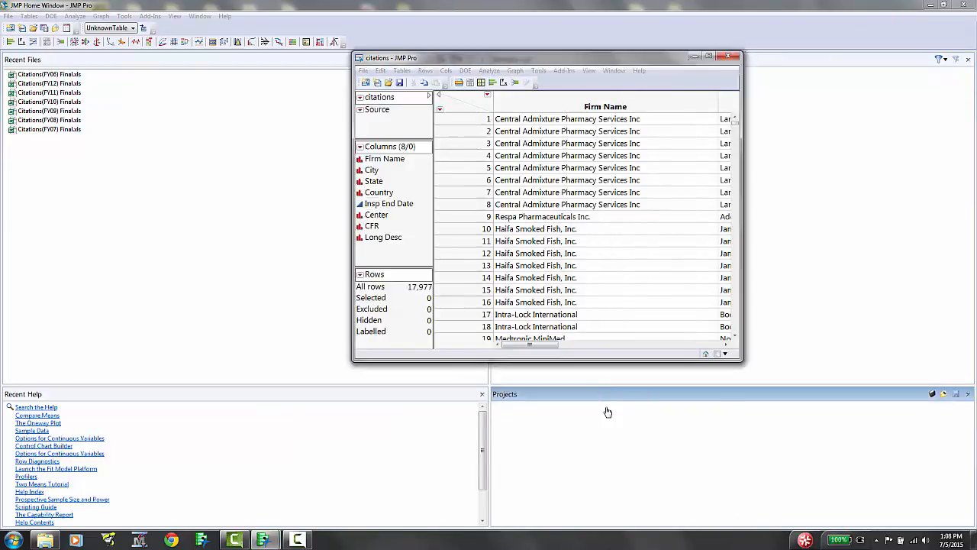
pyautogui.click(597, 408)
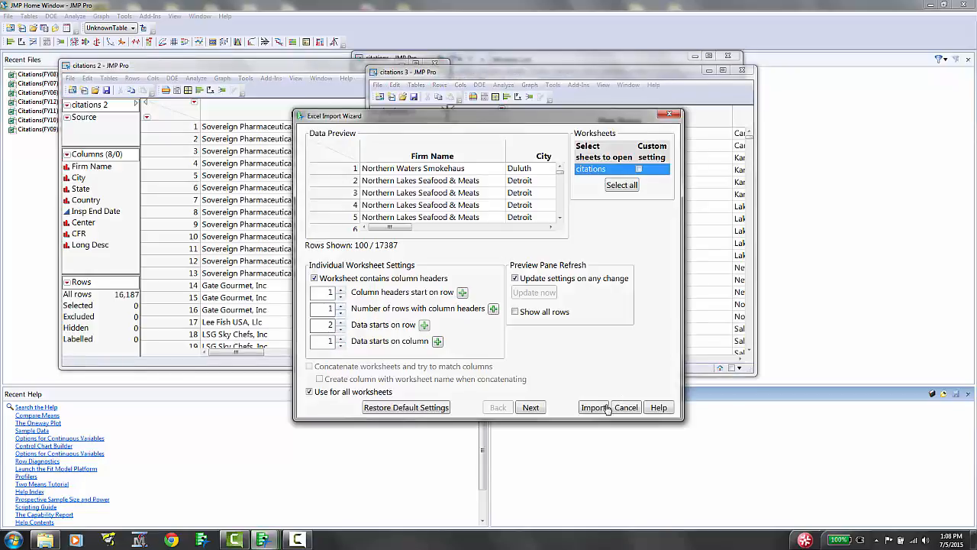
pyautogui.click(606, 408)
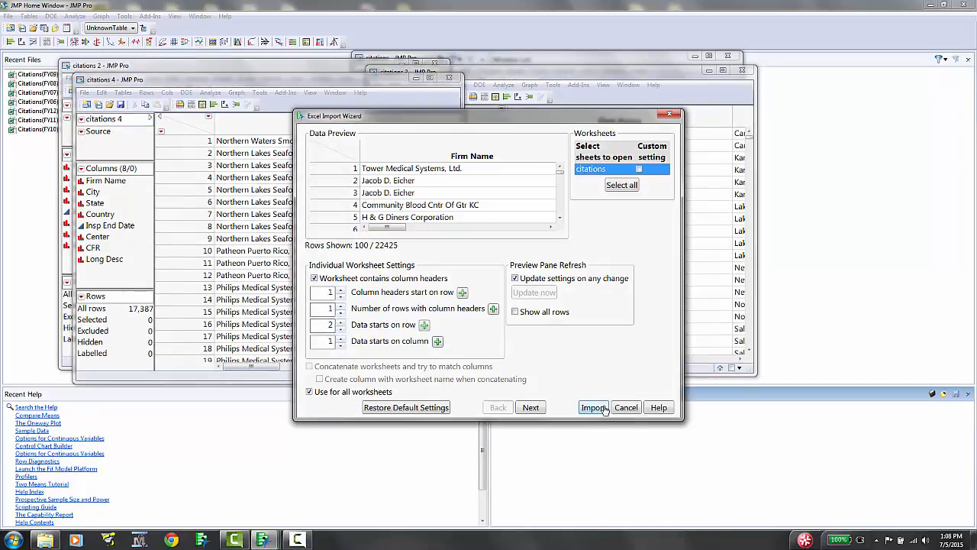
pyautogui.click(604, 410)
pyautogui.click(604, 410)
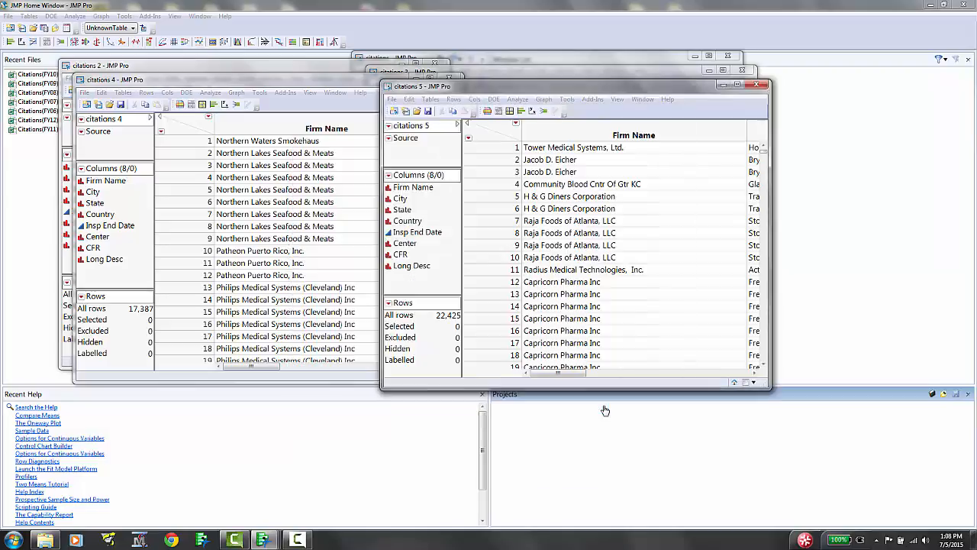
pyautogui.click(605, 408)
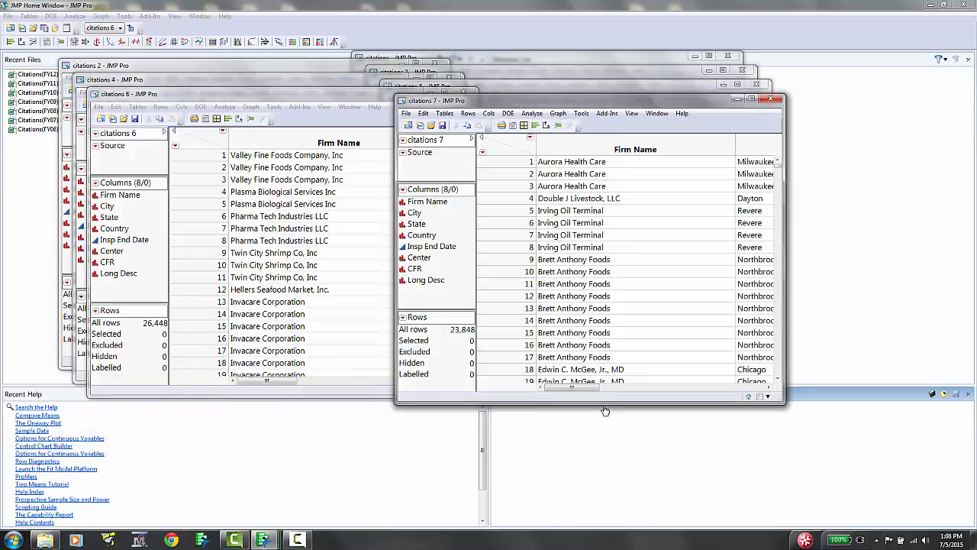
# Step: Move and enlarge the citations 7 data table window, select its City column, and maximize the window
pyautogui.moveTo(480, 102); pyautogui.dragTo(279, 97)
pyautogui.moveTo(617, 391); pyautogui.dragTo(868, 404)
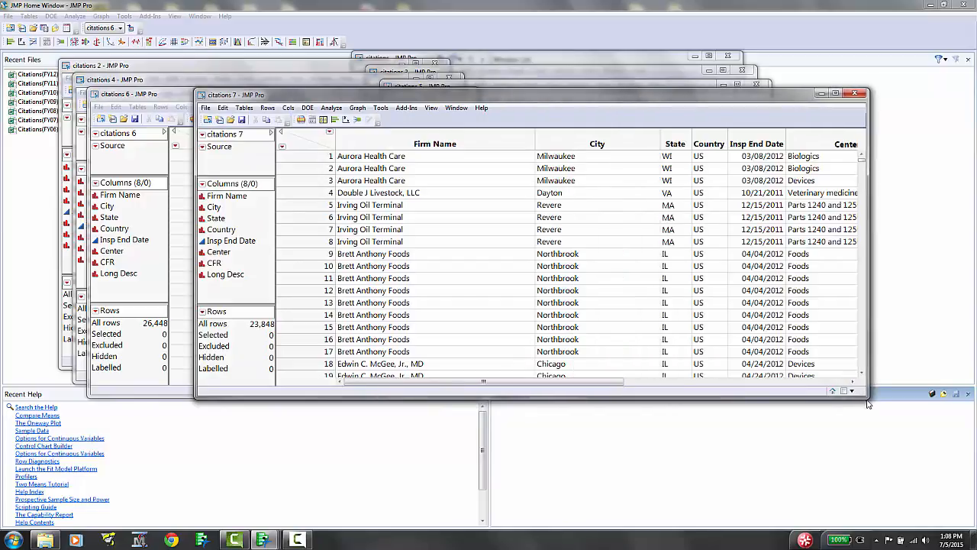
pyautogui.moveTo(778, 398); pyautogui.dragTo(777, 502)
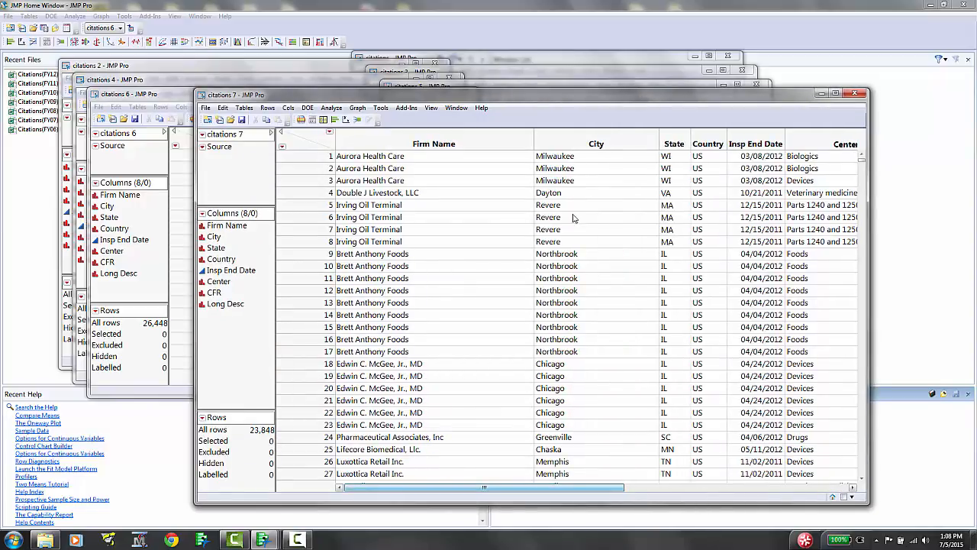
pyautogui.click(581, 143)
pyautogui.click(834, 94)
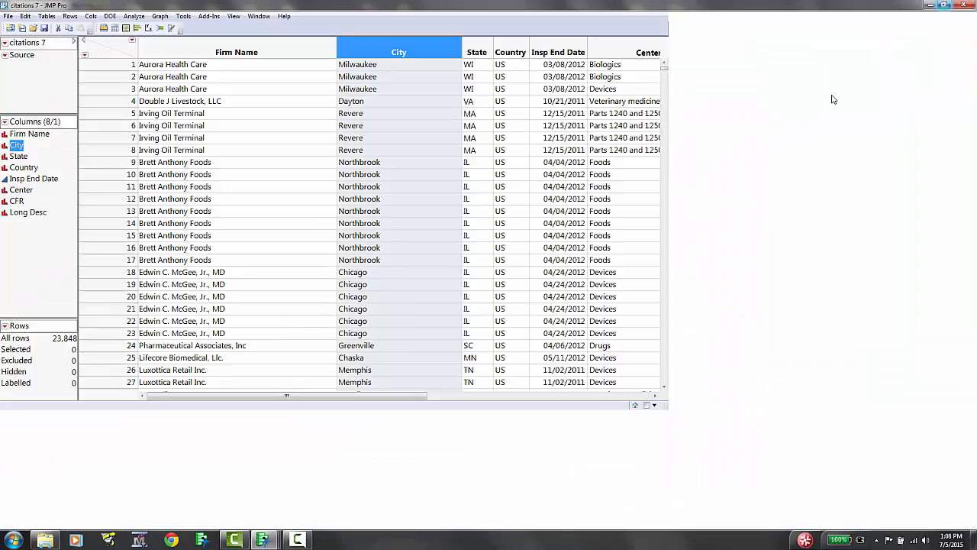
# Step: Read the full Long Desc text in rows 1, 11, 14 and 19 of the citations 7 table
pyautogui.doubleClick(890, 67)
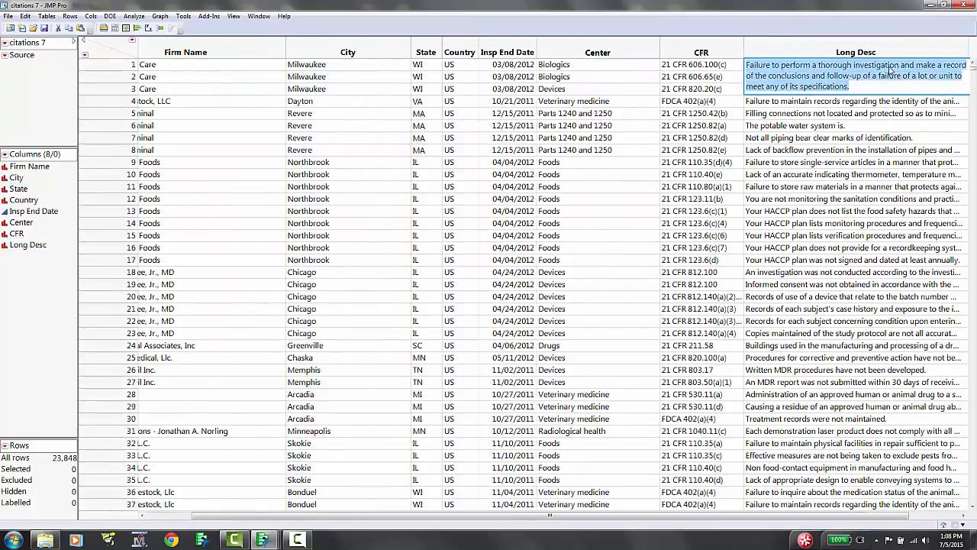
pyautogui.doubleClick(812, 190)
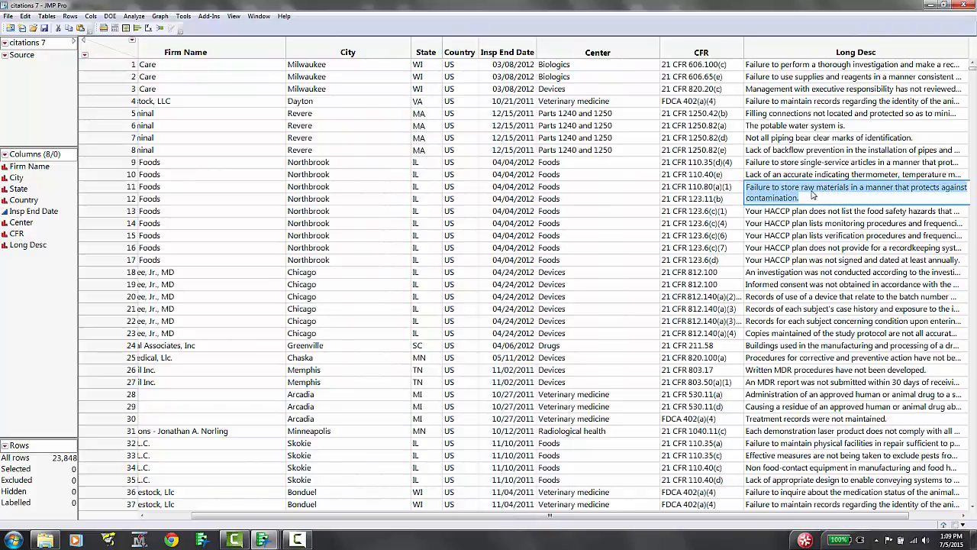
pyautogui.doubleClick(807, 223)
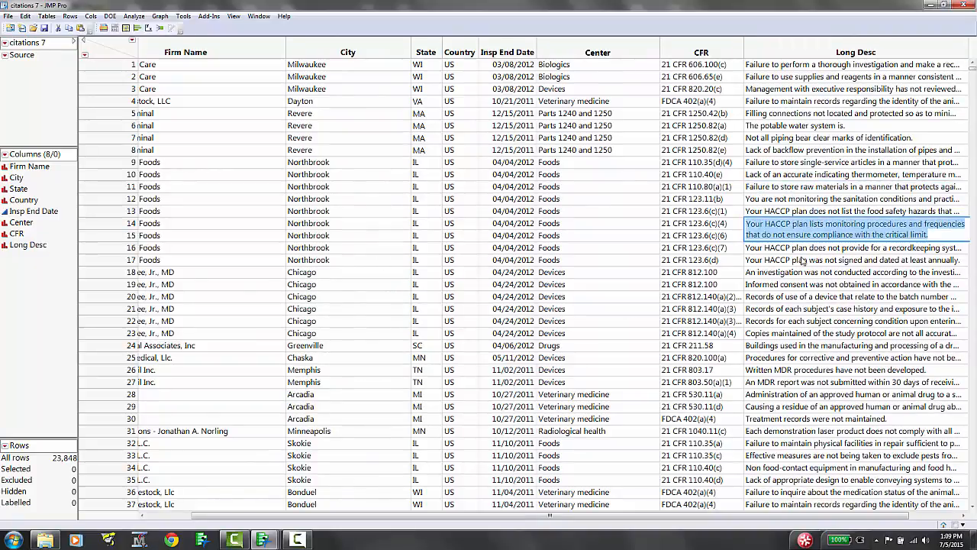
pyautogui.press('Delete')
pyautogui.doubleClick(806, 285)
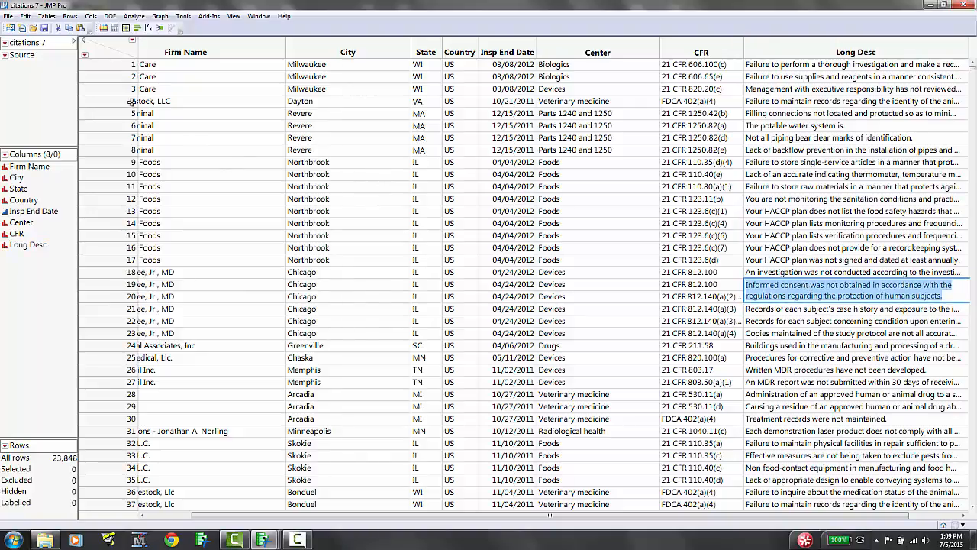
pyautogui.click(110, 53)
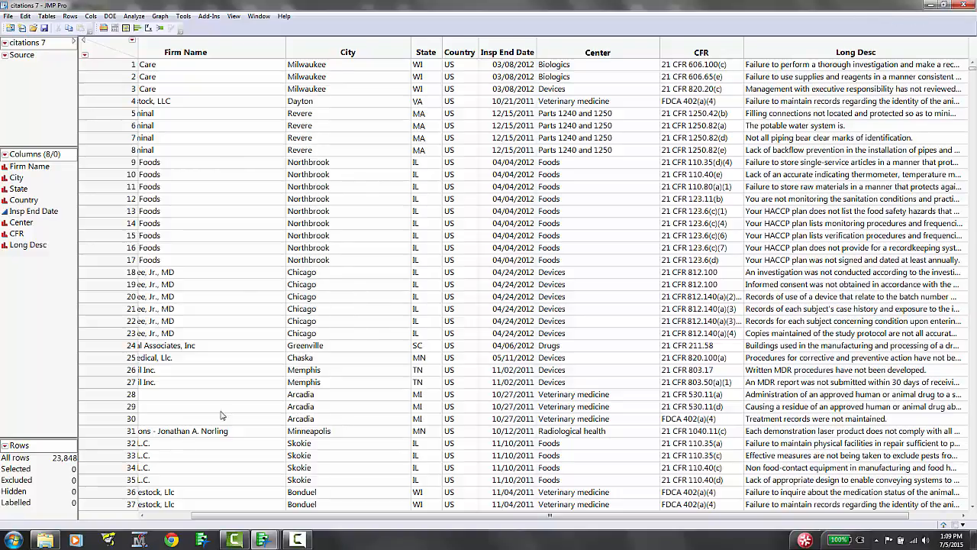
# Step: Review the yearly Excel files in the Inspection Citations folder, and minimize the folder window
pyautogui.click(45, 540)
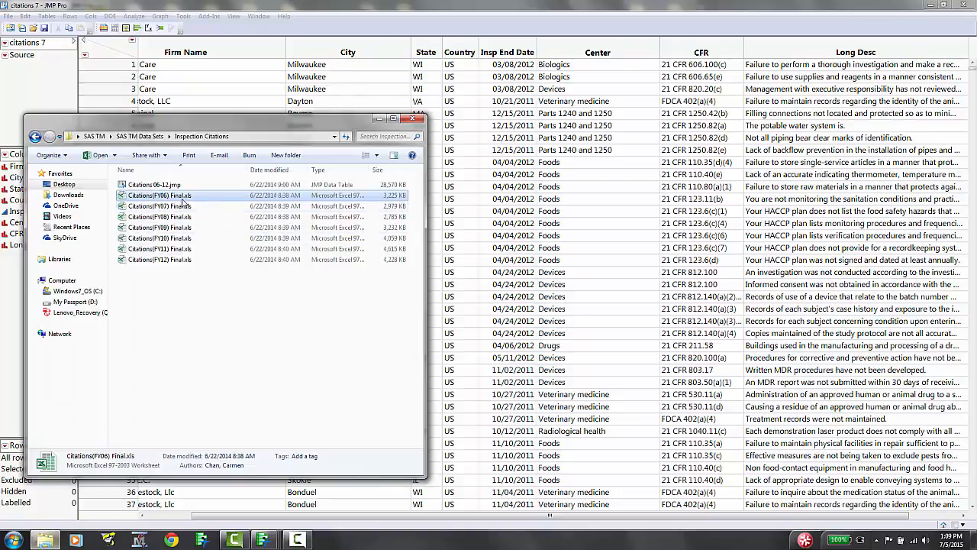
pyautogui.click(380, 120)
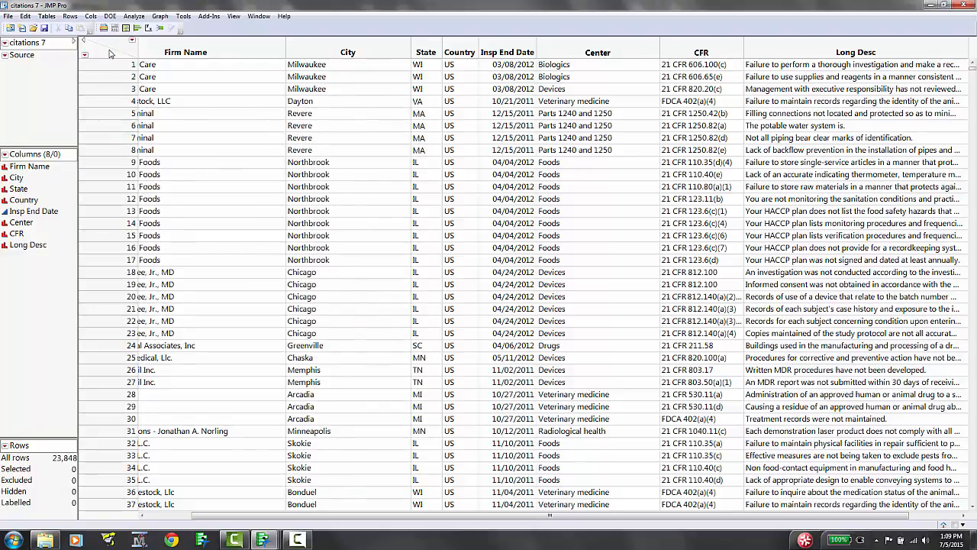
# Step: Concatenate the seven imported tables, citations through citations 7, into a new table with the output name Citations
pyautogui.click(47, 16)
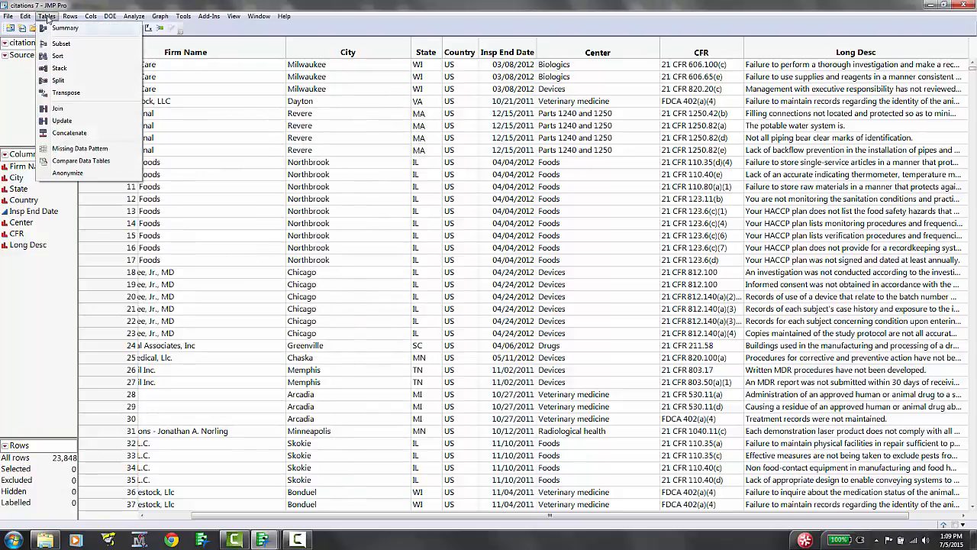
pyautogui.click(70, 133)
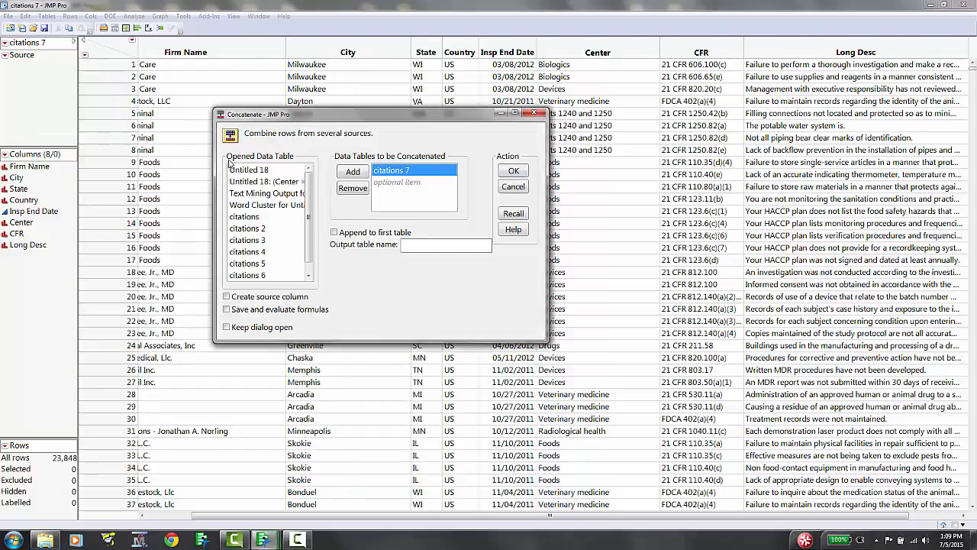
pyautogui.click(353, 189)
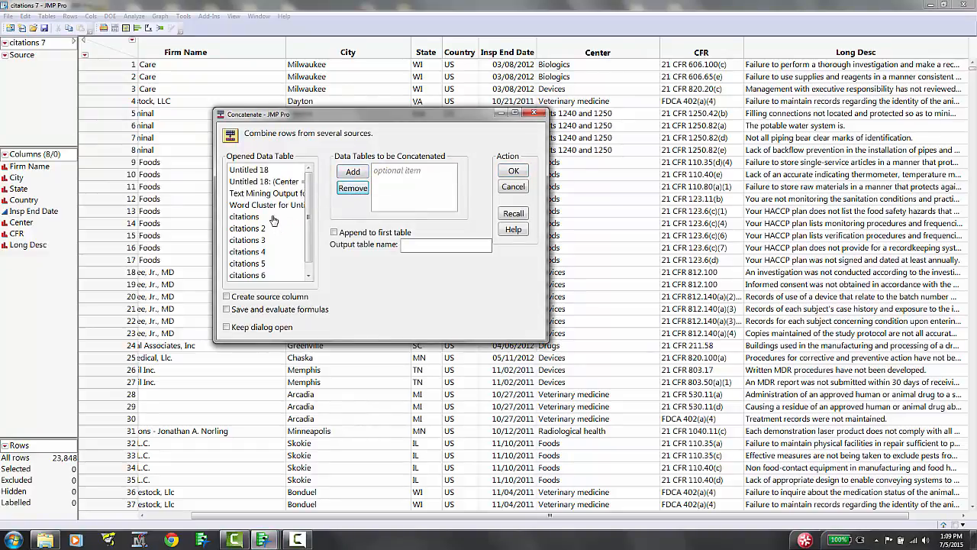
pyautogui.moveTo(273, 220); pyautogui.dragTo(280, 319)
pyautogui.click(345, 175)
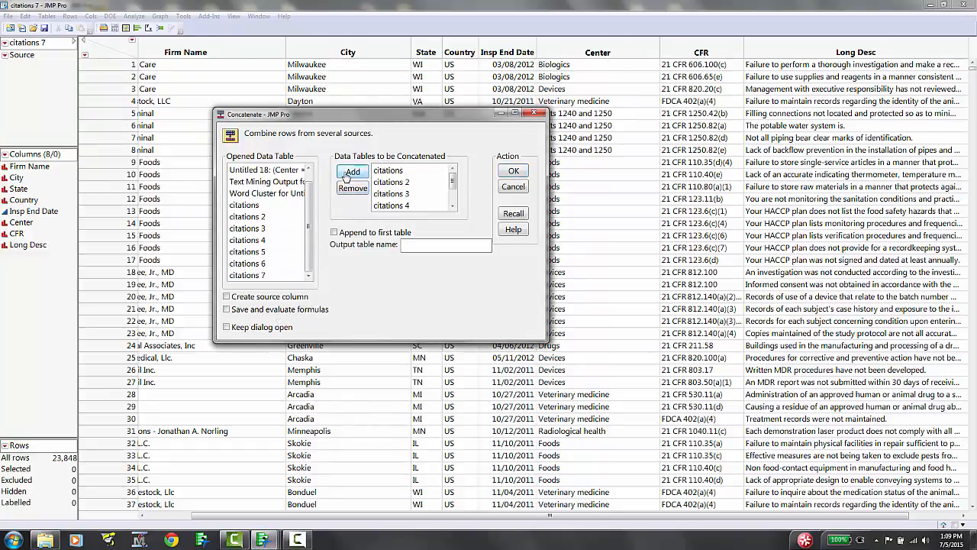
pyautogui.click(412, 245)
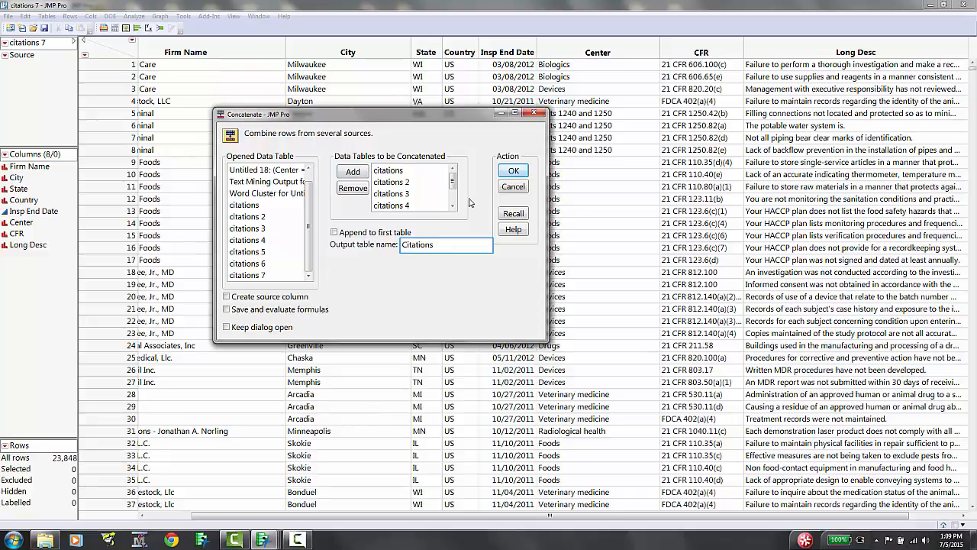
pyautogui.click(522, 175)
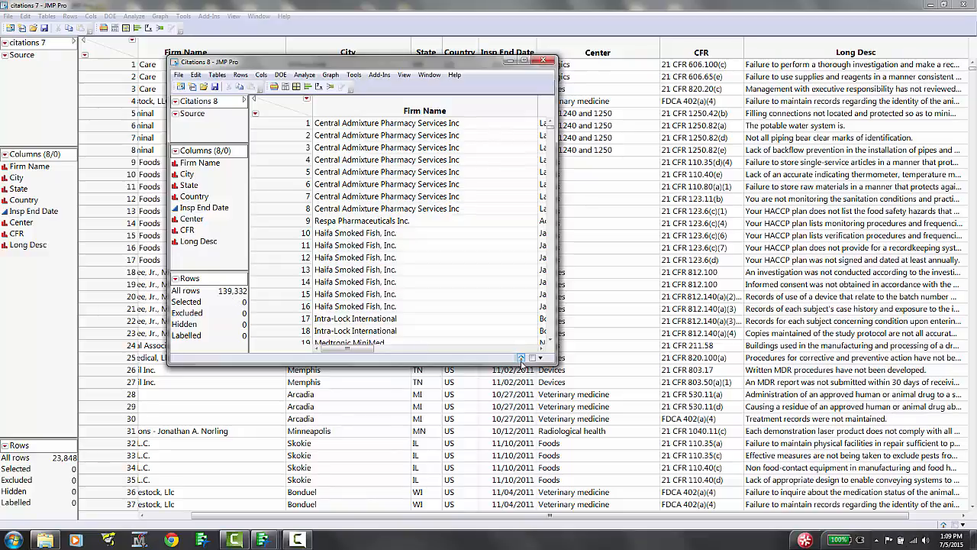
# Step: Close the seven source tables, citations through citations 7, from the home window without saving any of them
pyautogui.click(521, 358)
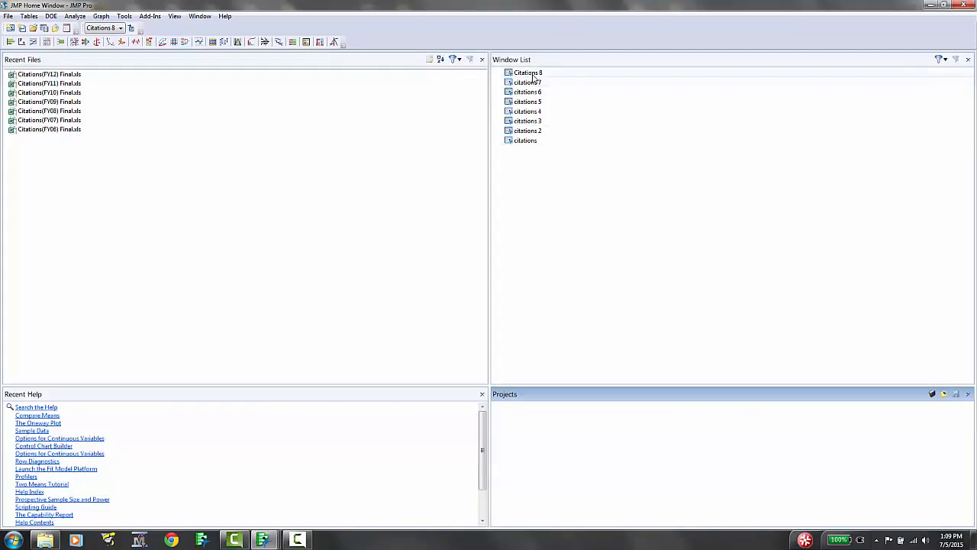
pyautogui.moveTo(532, 133)
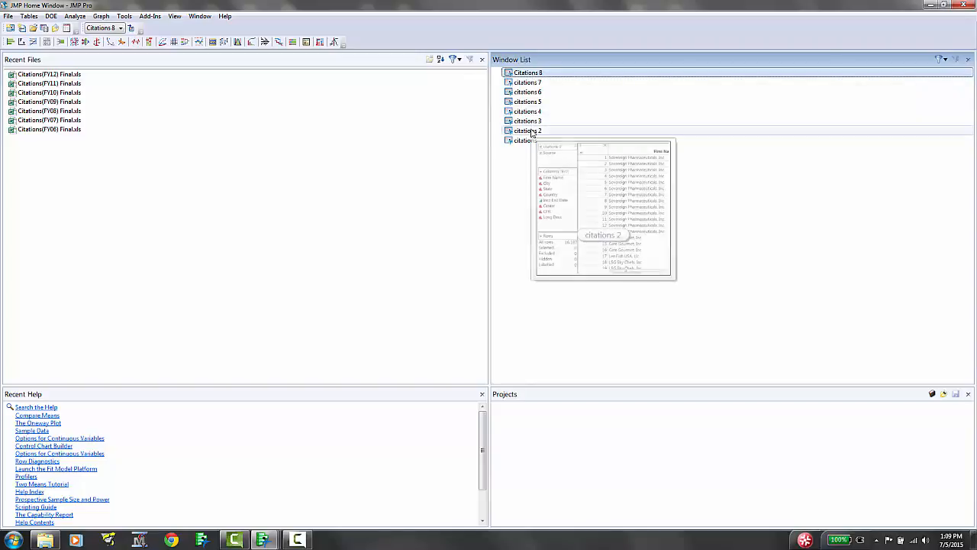
pyautogui.click(531, 83)
pyautogui.keyDown('shift'); pyautogui.click(531, 142); pyautogui.keyUp('shift')
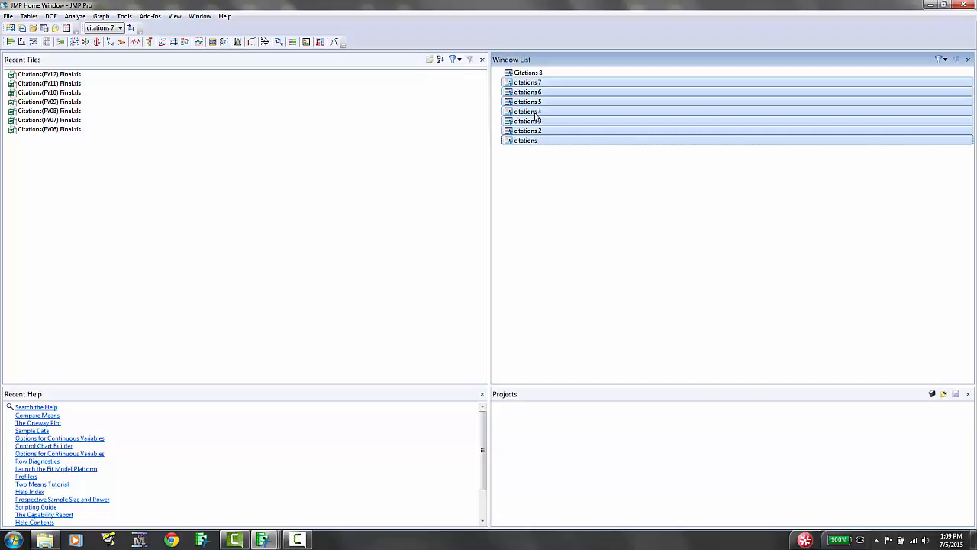
pyautogui.rightClick(535, 113)
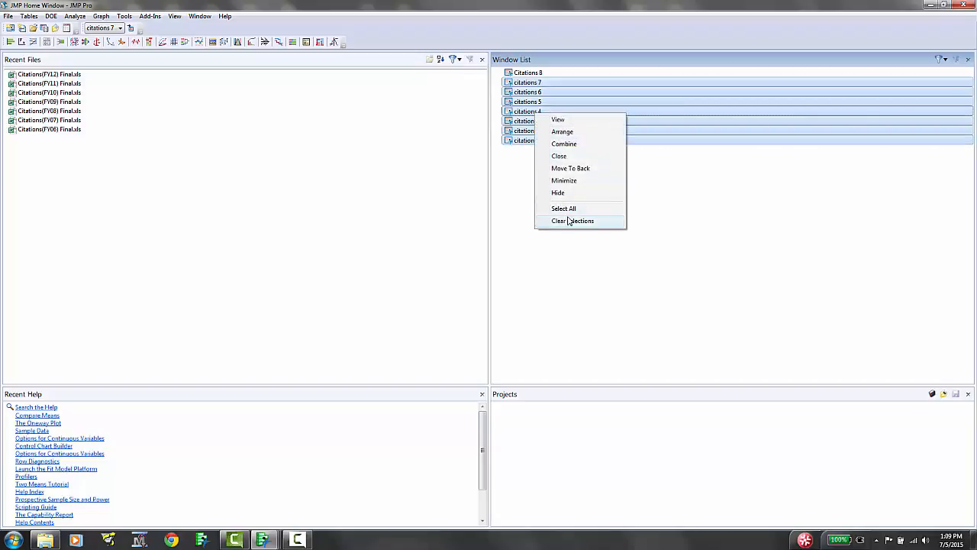
pyautogui.click(570, 157)
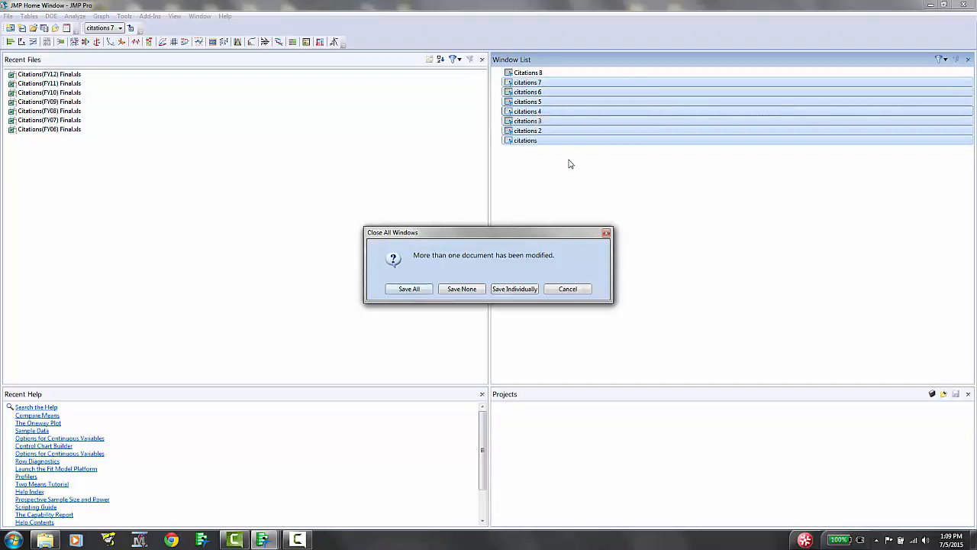
pyautogui.click(473, 288)
# Step: Open the combined Citations 8 table maximized and create a Distribution of its Center column
pyautogui.doubleClick(538, 75)
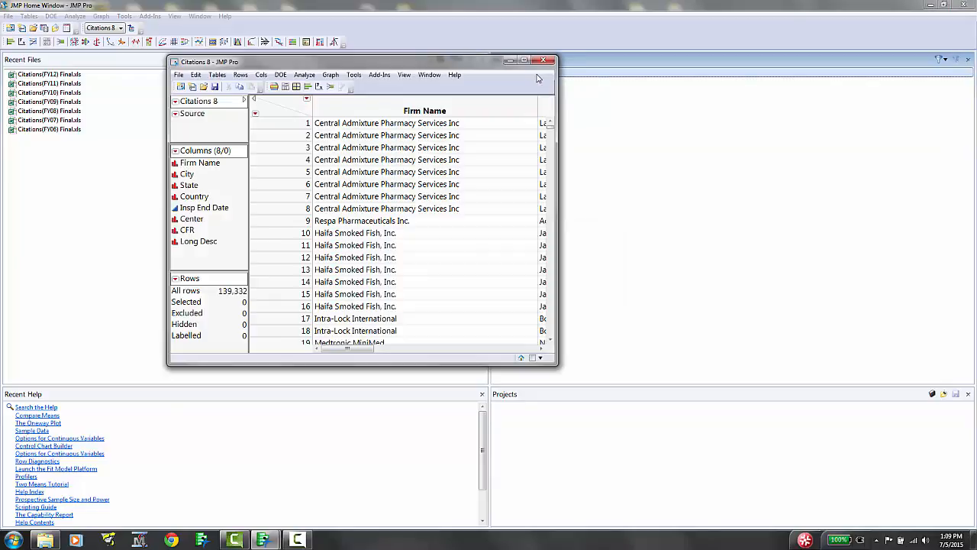
pyautogui.click(524, 60)
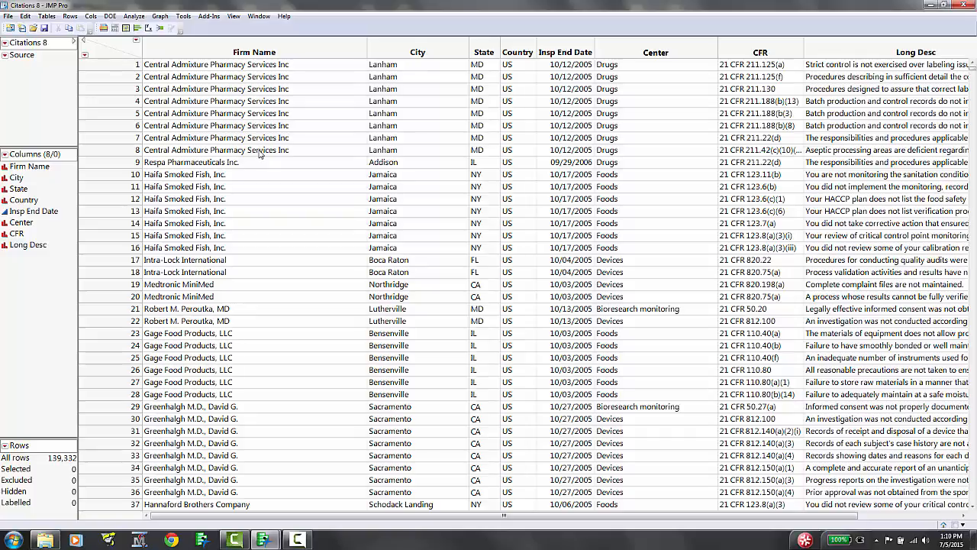
pyautogui.click(133, 16)
pyautogui.click(153, 32)
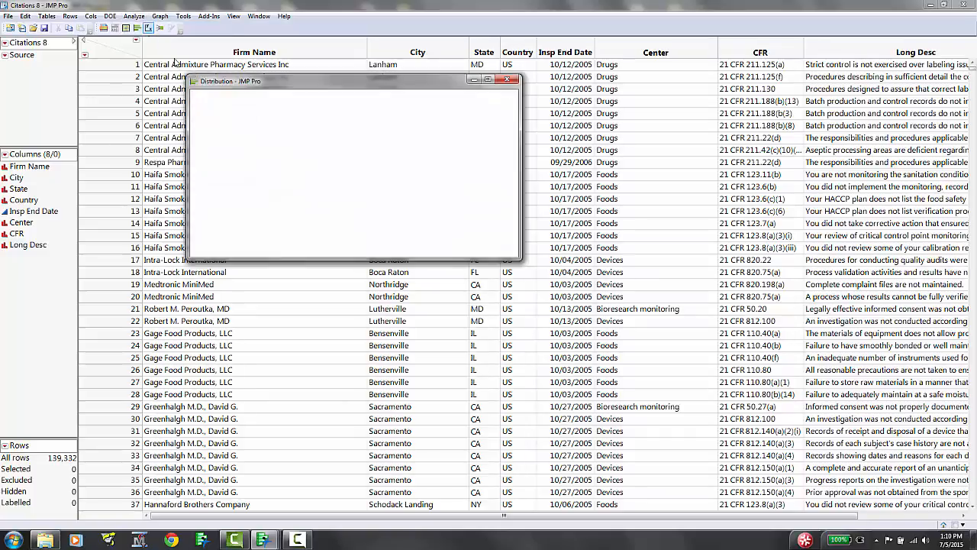
pyautogui.click(238, 196)
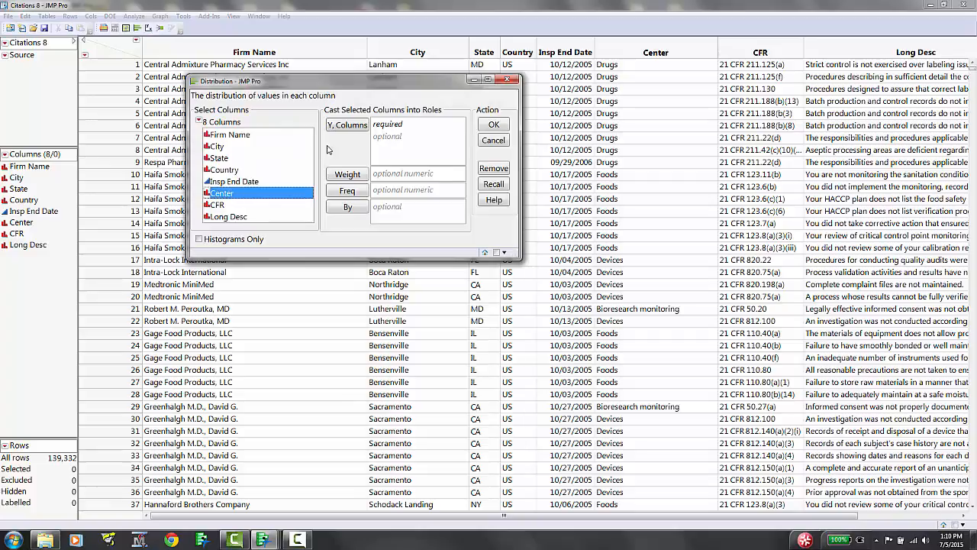
pyautogui.click(347, 125)
pyautogui.click(493, 125)
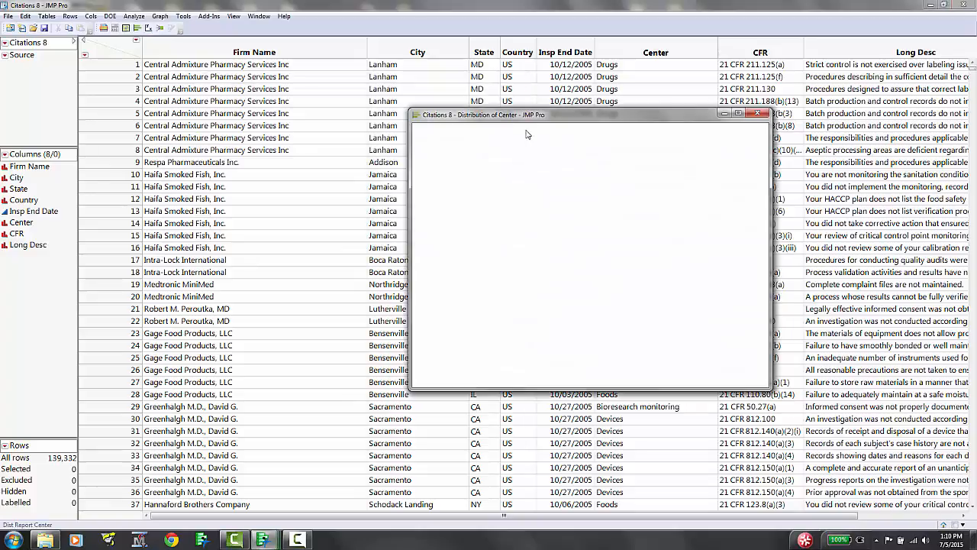
# Step: Move and enlarge the Center distribution report, and examine the frequency counts per level, especially the Devices row
pyautogui.moveTo(544, 119); pyautogui.dragTo(290, 97)
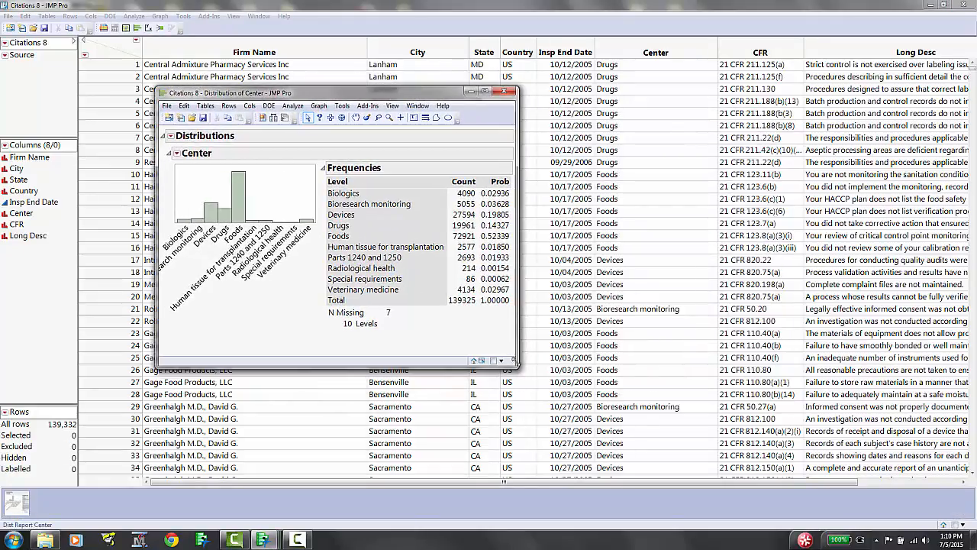
pyautogui.moveTo(516, 364); pyautogui.dragTo(655, 402)
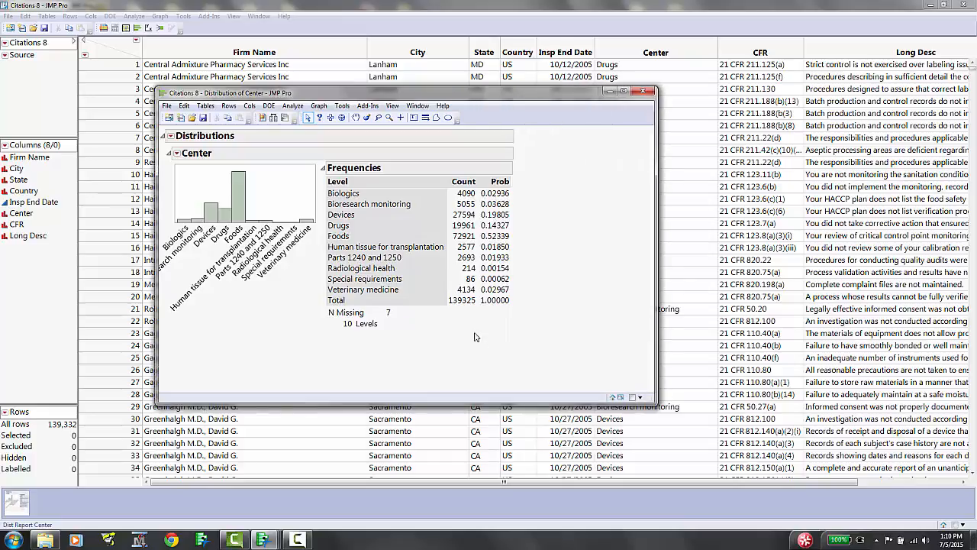
pyautogui.moveTo(452, 321)
pyautogui.mouseDown()
pyautogui.moveTo(478, 301)
pyautogui.moveTo(484, 213)
pyautogui.moveTo(475, 174)
pyautogui.moveTo(454, 183)
pyautogui.moveTo(441, 231)
pyautogui.moveTo(450, 322)
pyautogui.mouseUp()
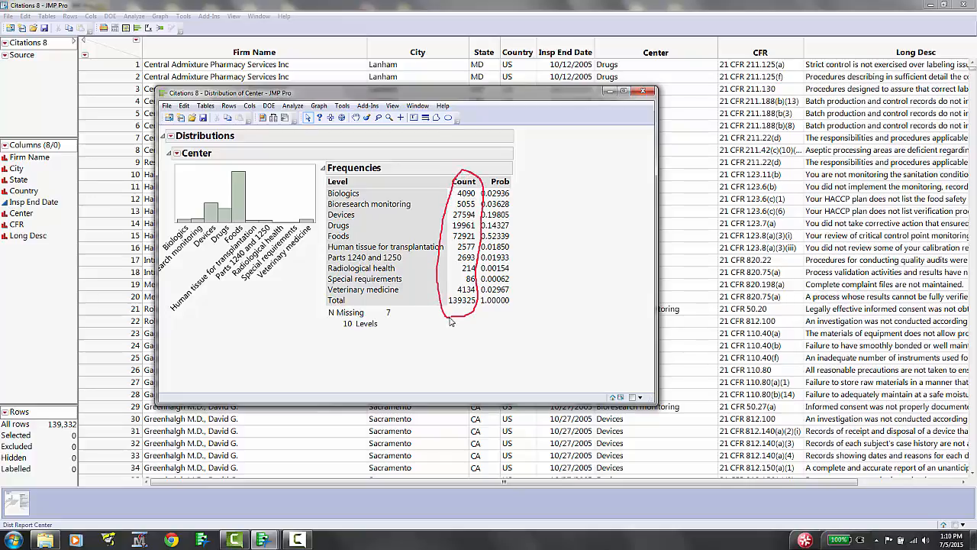
pyautogui.press('Escape')
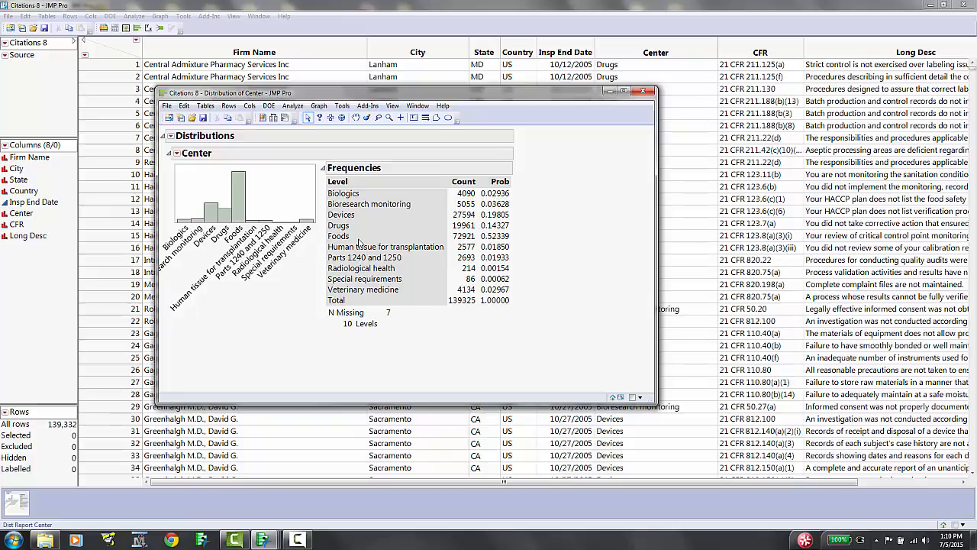
pyautogui.moveTo(328, 216); pyautogui.dragTo(513, 217)
pyautogui.press('Escape')
# Step: Extract the Devices level from the Center histogram as a linked subset table and maximize it
pyautogui.click(211, 220)
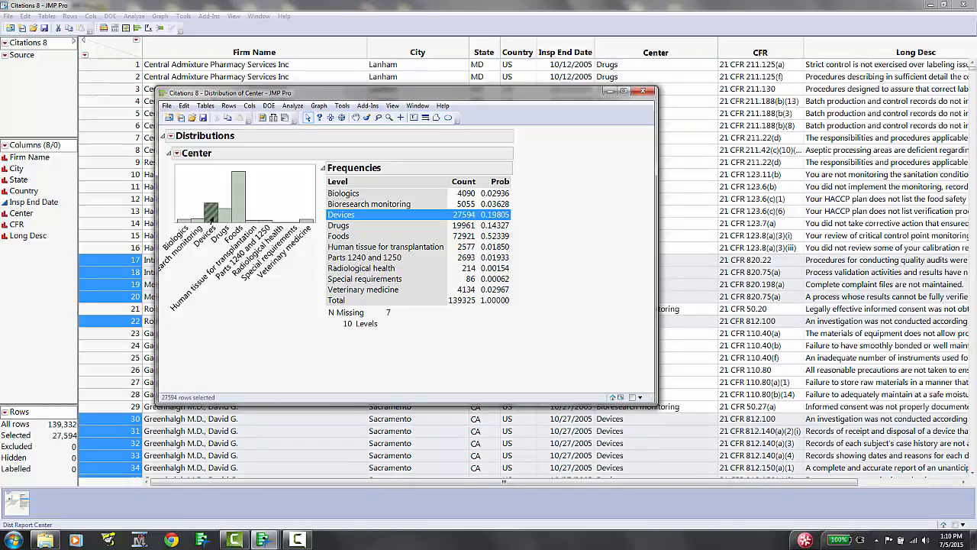
pyautogui.doubleClick(211, 220)
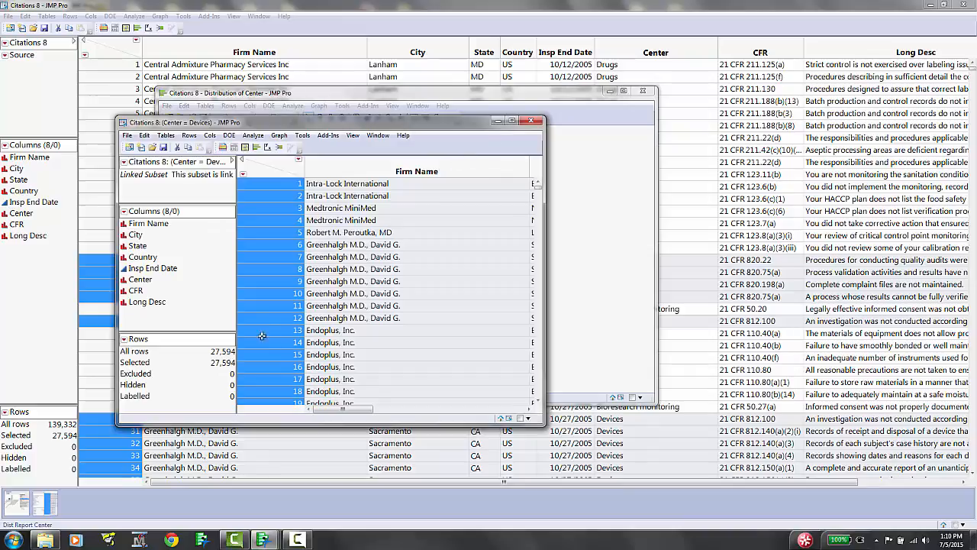
pyautogui.click(514, 121)
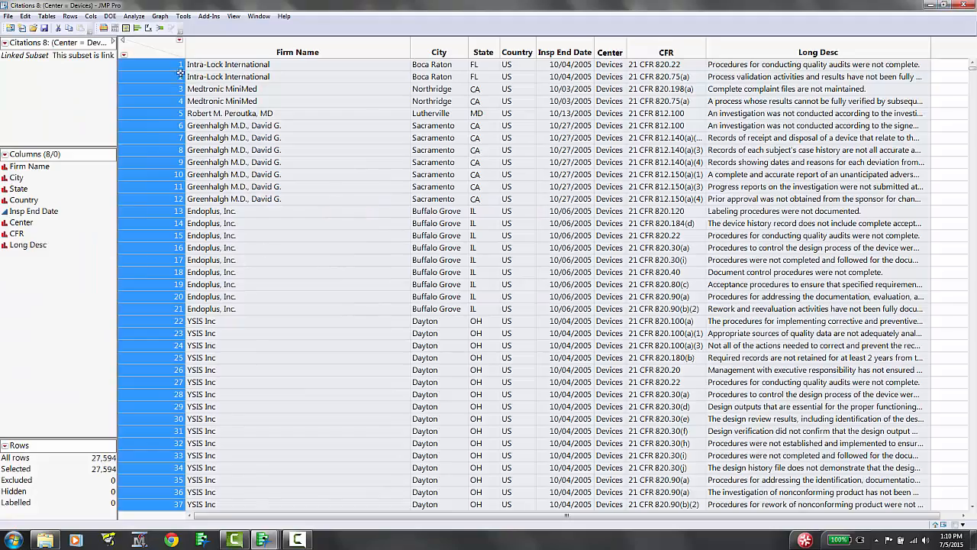
# Step: Clear the row selection in the Devices subset and sort the table by Insp End Date in ascending order
pyautogui.click(157, 52)
pyautogui.click(257, 51)
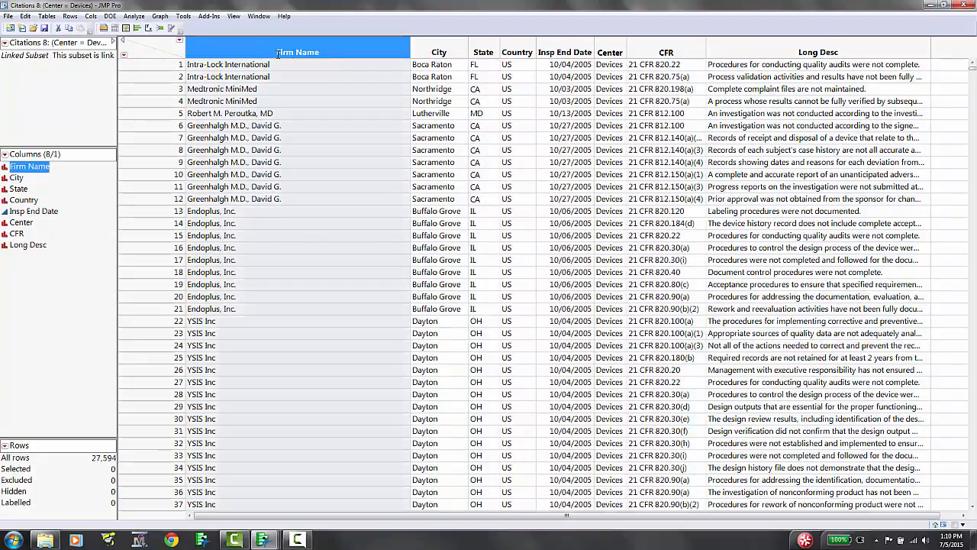
pyautogui.click(442, 55)
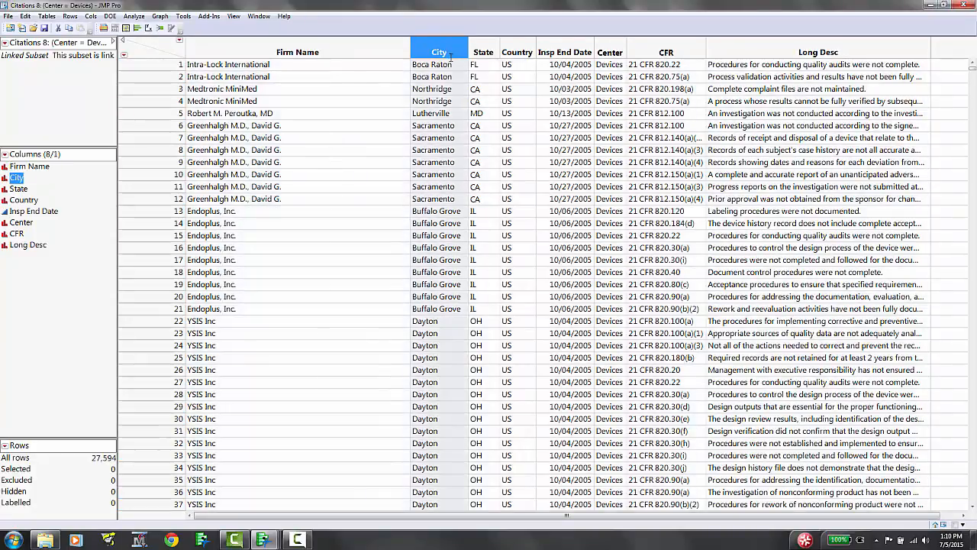
pyautogui.click(554, 54)
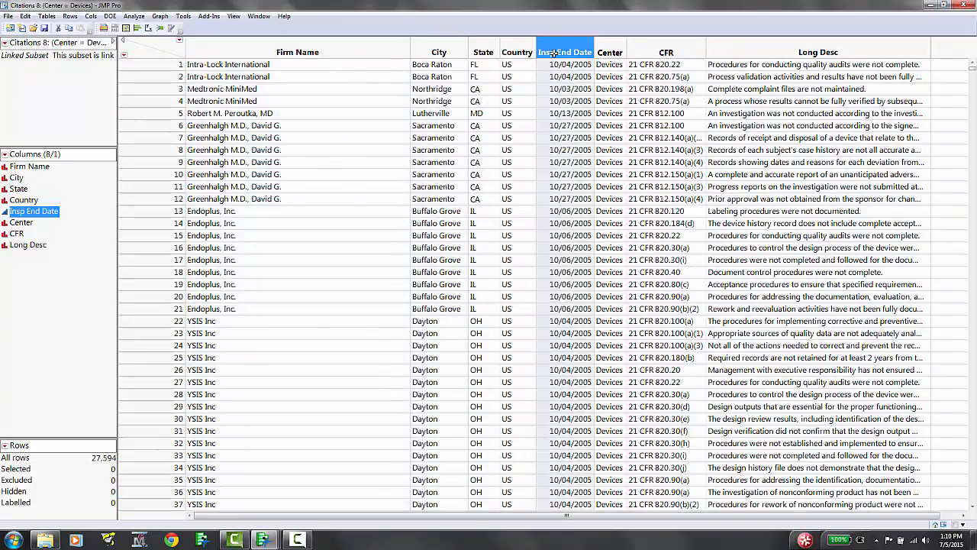
pyautogui.rightClick(553, 53)
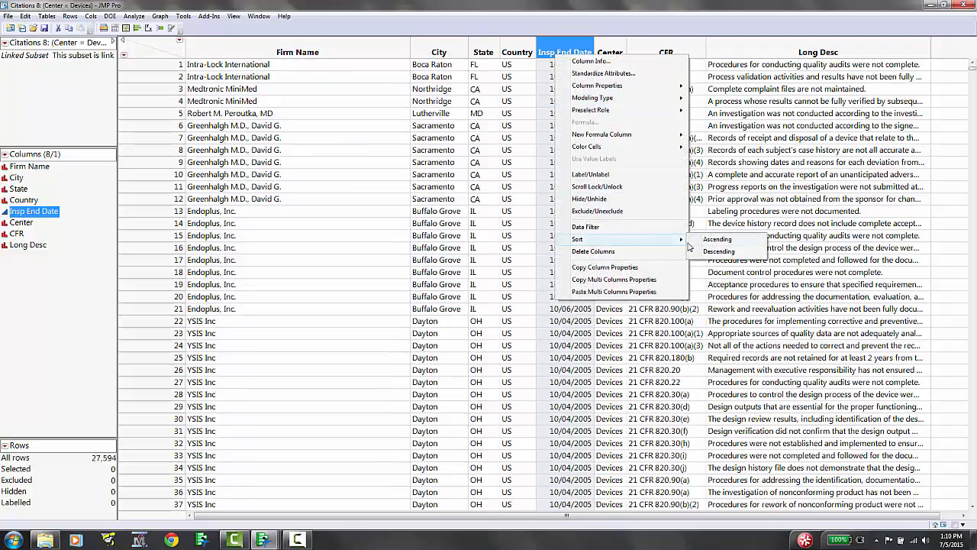
pyautogui.click(695, 239)
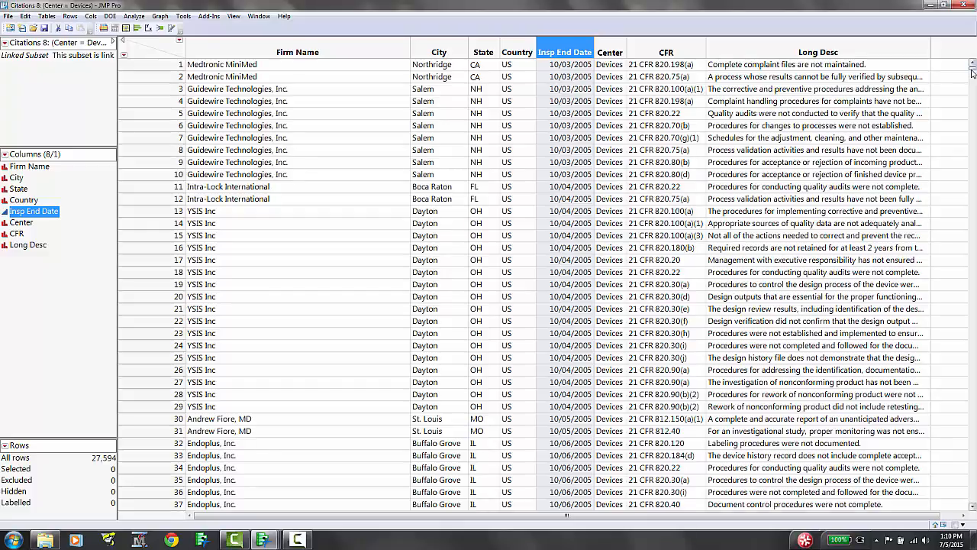
# Step: Check the first and last inspection dates in the sorted Devices subset, and clear the row and column selections
pyautogui.click(161, 65)
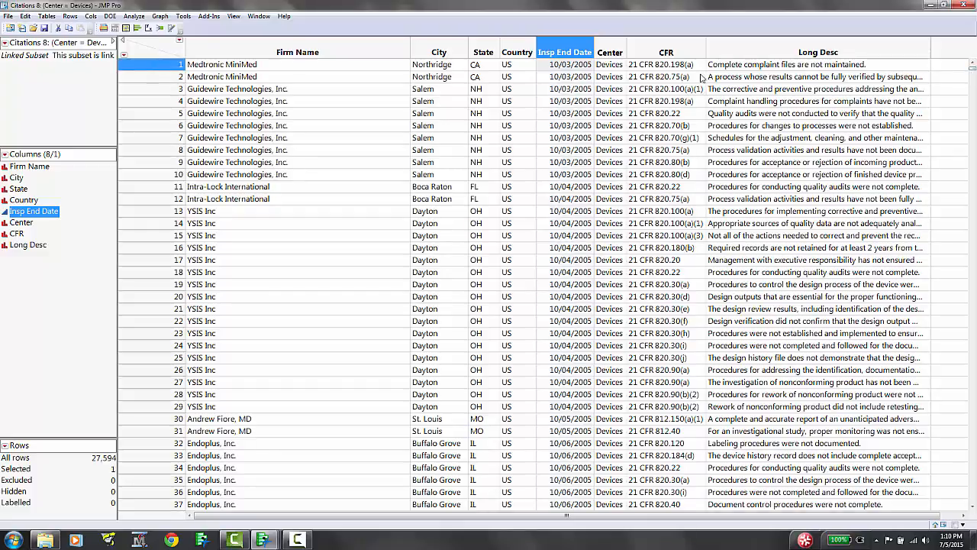
pyautogui.moveTo(973, 68); pyautogui.dragTo(966, 525)
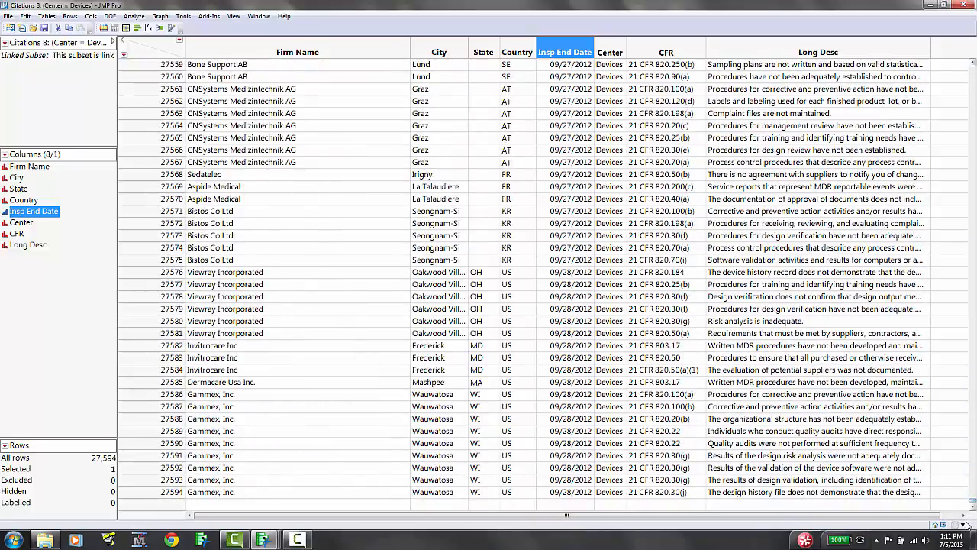
pyautogui.moveTo(968, 526); pyautogui.dragTo(971, 62)
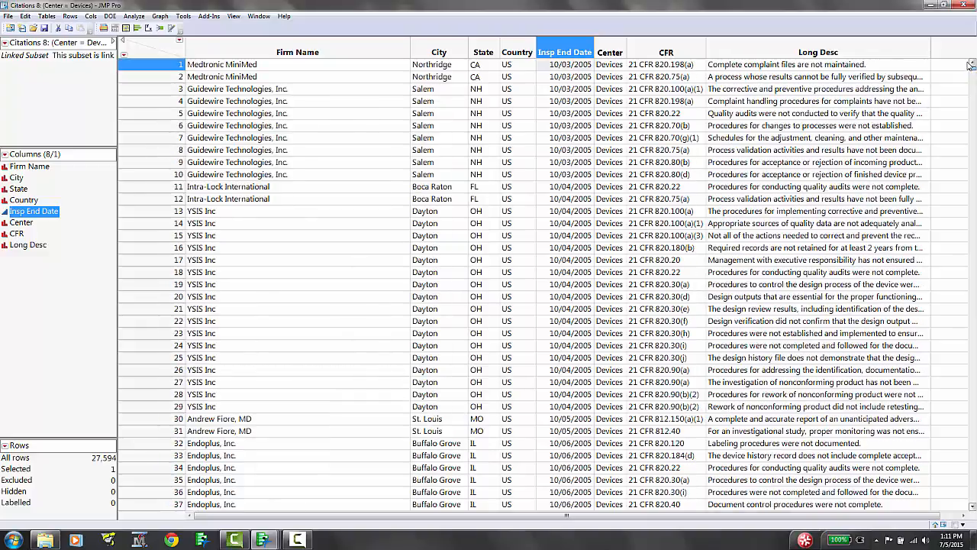
pyautogui.click(161, 48)
pyautogui.click(150, 57)
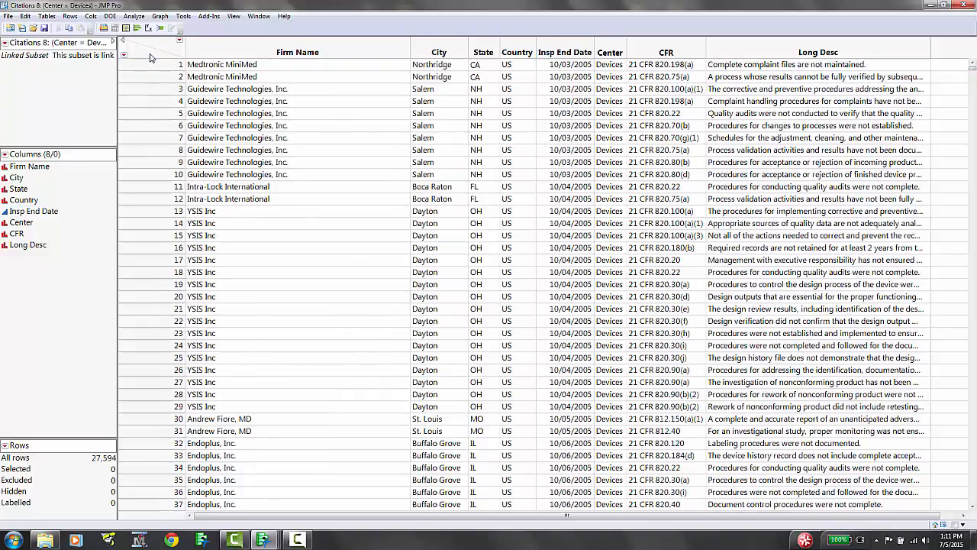
# Step: Open the Adsurgo Text Miner for the Devices subset and assign Long Desc as the column of text data
pyautogui.click(208, 16)
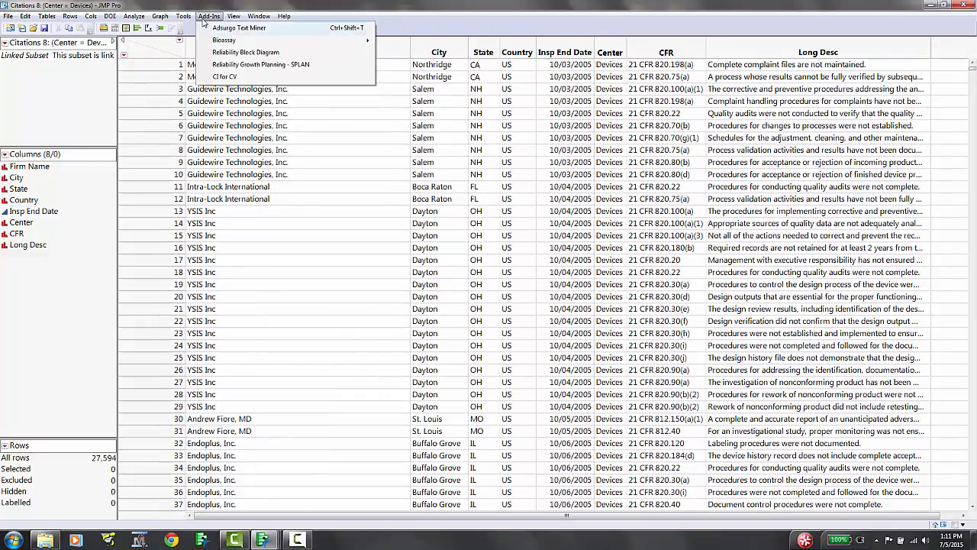
pyautogui.click(210, 27)
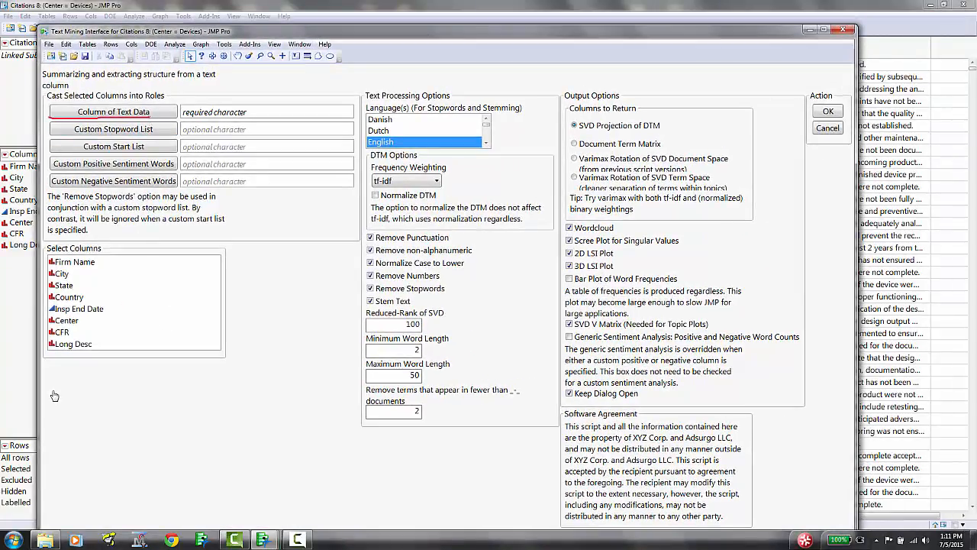
pyautogui.click(69, 346)
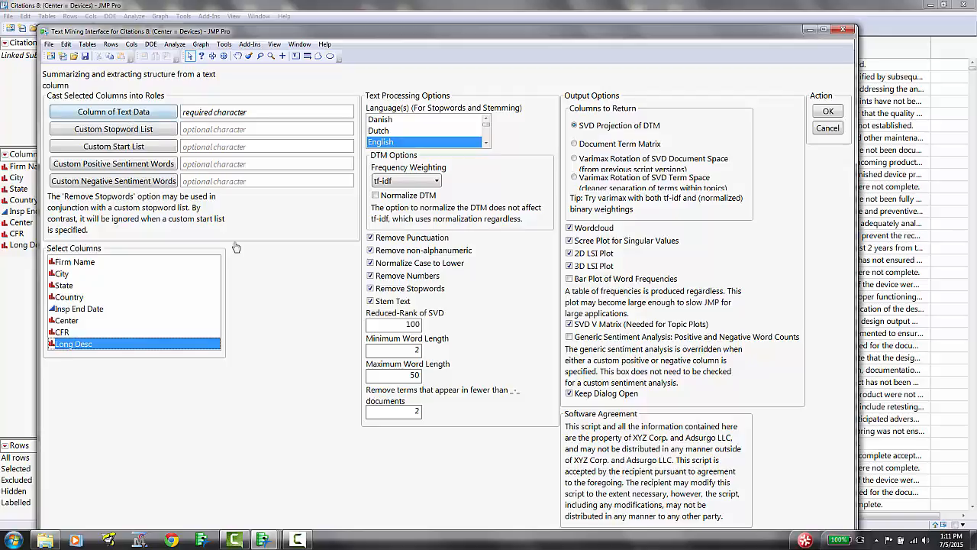
pyautogui.click(122, 111)
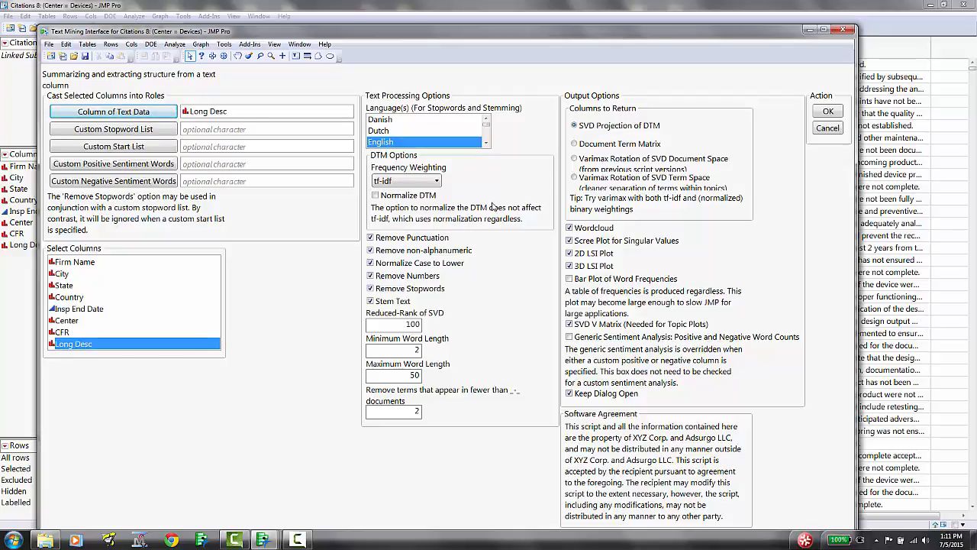
pyautogui.moveTo(478, 192)
pyautogui.mouseDown()
pyautogui.moveTo(458, 164)
pyautogui.moveTo(388, 156)
pyautogui.moveTo(361, 184)
pyautogui.moveTo(466, 193)
pyautogui.moveTo(471, 181)
pyautogui.mouseUp()
pyautogui.press('Escape')
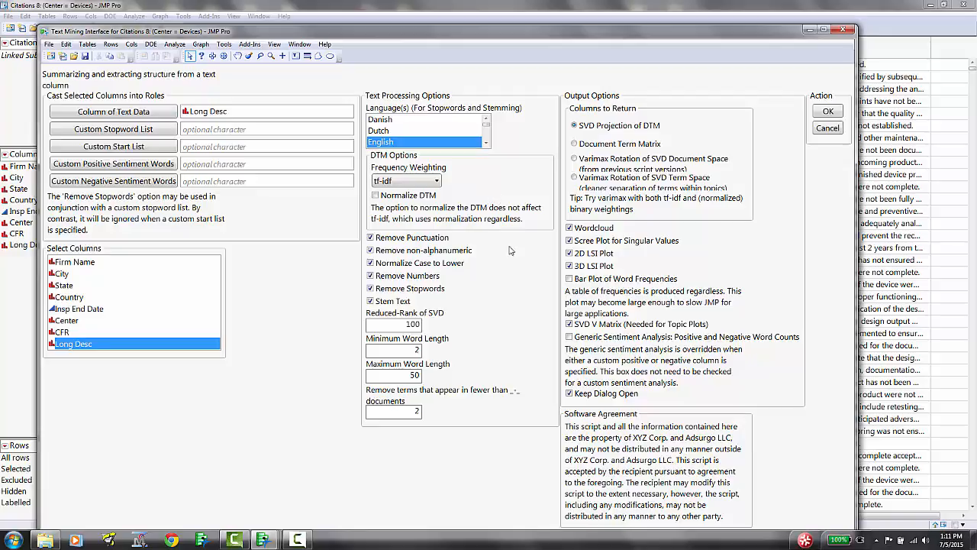
# Step: Run the text mining with wordcloud, 2D LSI and 3D LSI plots, and keep the current Windows color scheme
pyautogui.click(570, 267)
pyautogui.click(569, 267)
pyautogui.click(568, 241)
pyautogui.click(828, 113)
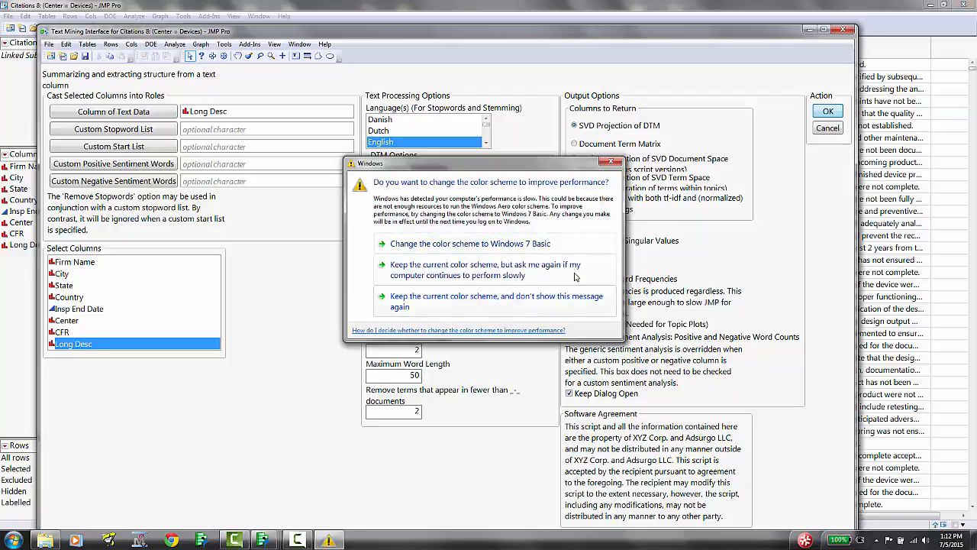
pyautogui.click(522, 275)
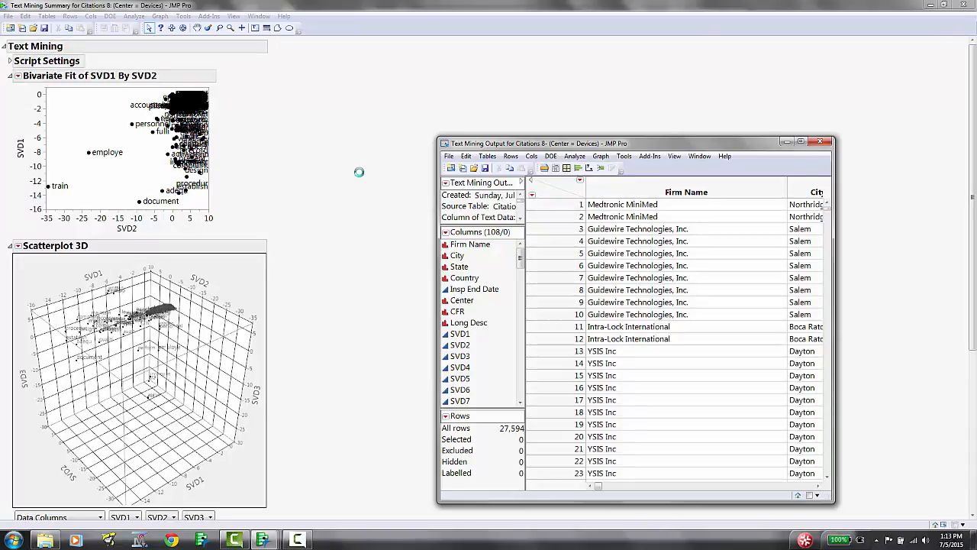
# Step: Bring the Text Mining Summary report forward and collapse its Bivariate Fit and Scatterplot 3D sections
pyautogui.click(345, 158)
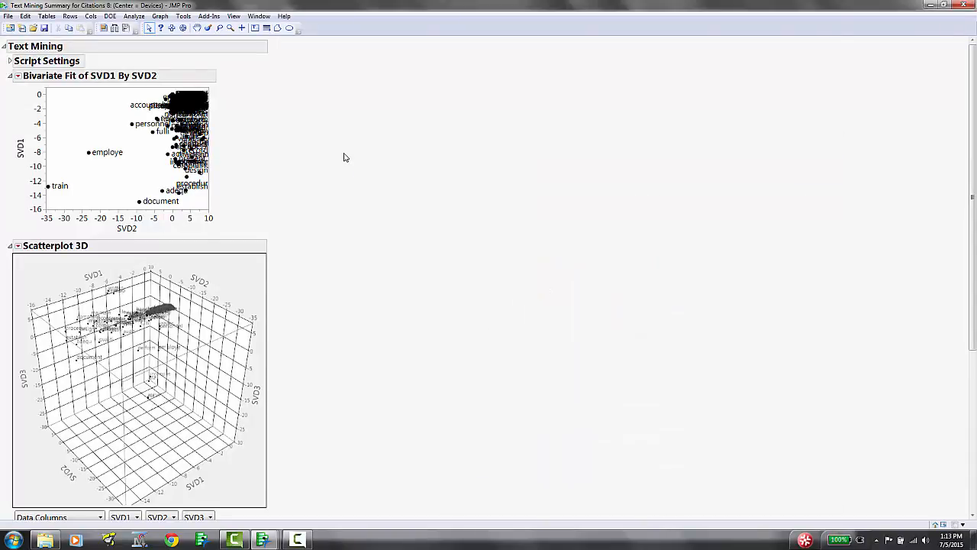
pyautogui.click(11, 77)
pyautogui.click(18, 90)
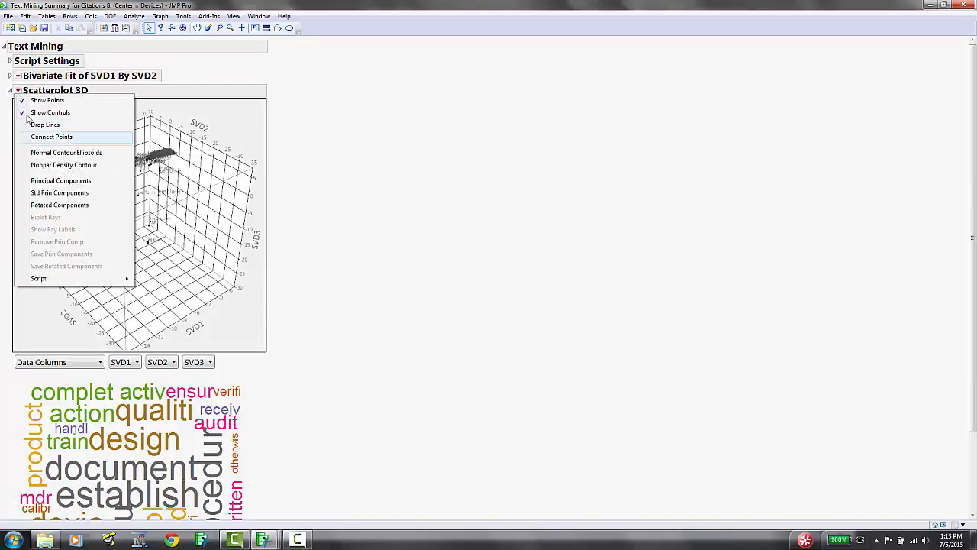
pyautogui.click(10, 91)
pyautogui.click(10, 91)
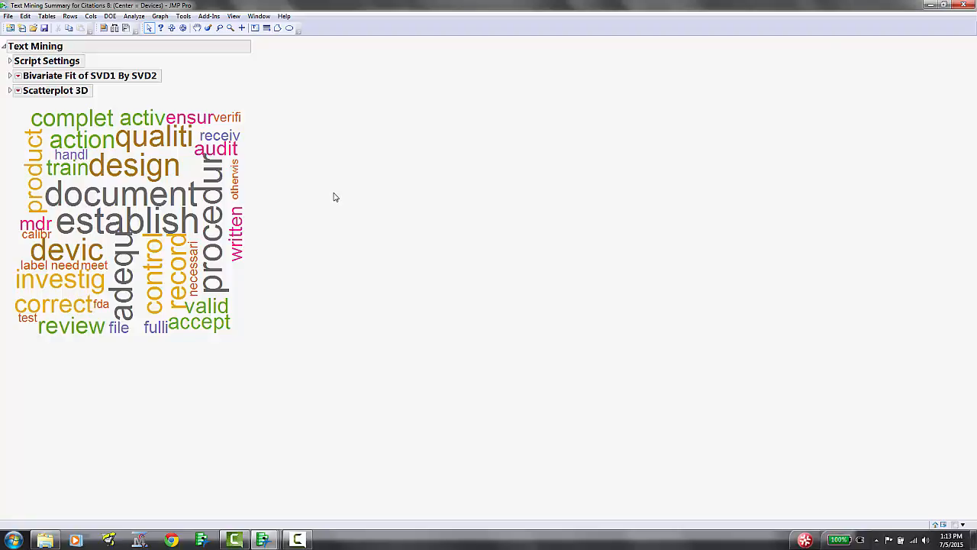
# Step: Examine the most prominent terms in the word cloud, including investig and correct
pyautogui.moveTo(269, 107); pyautogui.dragTo(17, 105)
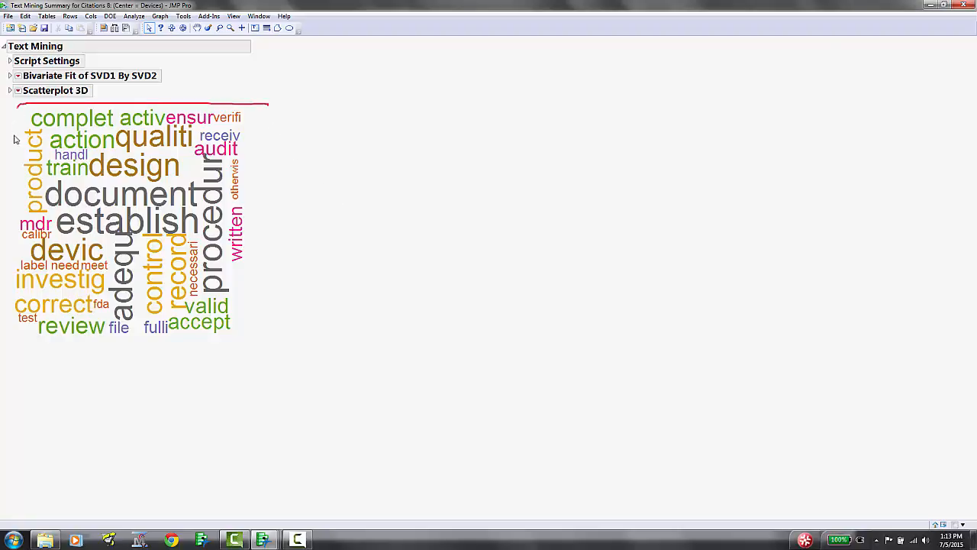
pyautogui.moveTo(14, 139)
pyautogui.mouseDown()
pyautogui.moveTo(4, 267)
pyautogui.moveTo(30, 334)
pyautogui.moveTo(191, 341)
pyautogui.moveTo(264, 314)
pyautogui.mouseUp()
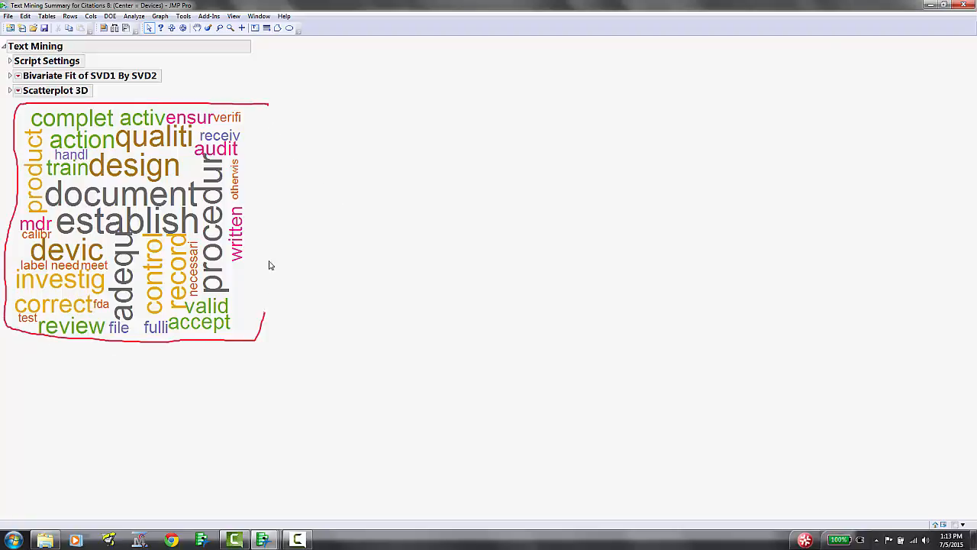
pyautogui.moveTo(269, 265); pyautogui.dragTo(263, 111)
pyautogui.hotkey('ctrl', 'z')
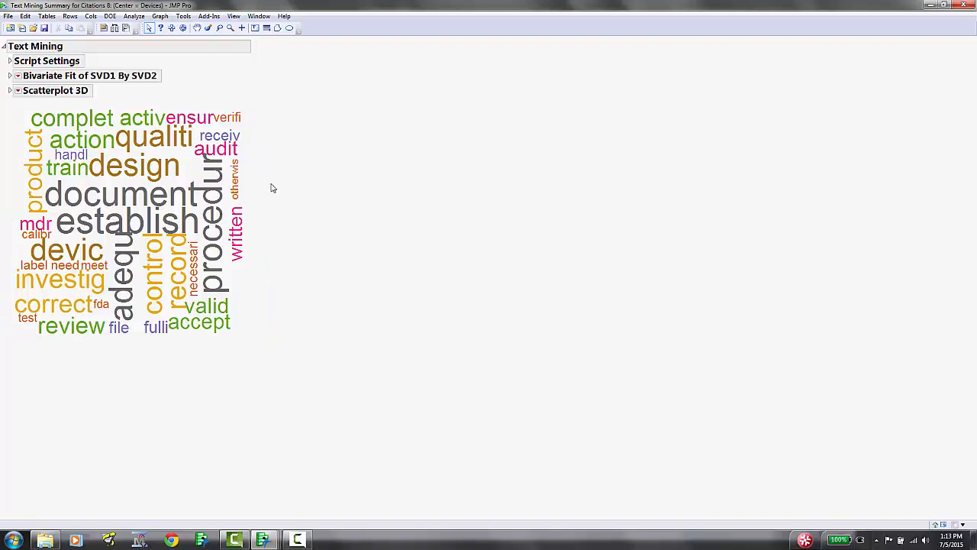
pyautogui.moveTo(271, 190)
pyautogui.mouseDown()
pyautogui.moveTo(204, 155)
pyautogui.moveTo(157, 184)
pyautogui.moveTo(49, 200)
pyautogui.moveTo(97, 239)
pyautogui.moveTo(111, 307)
pyautogui.moveTo(186, 230)
pyautogui.moveTo(210, 298)
pyautogui.moveTo(234, 218)
pyautogui.moveTo(229, 176)
pyautogui.moveTo(256, 230)
pyautogui.mouseUp()
pyautogui.moveTo(8, 313)
pyautogui.mouseDown()
pyautogui.moveTo(76, 313)
pyautogui.moveTo(101, 283)
pyautogui.moveTo(17, 275)
pyautogui.moveTo(3, 315)
pyautogui.mouseUp()
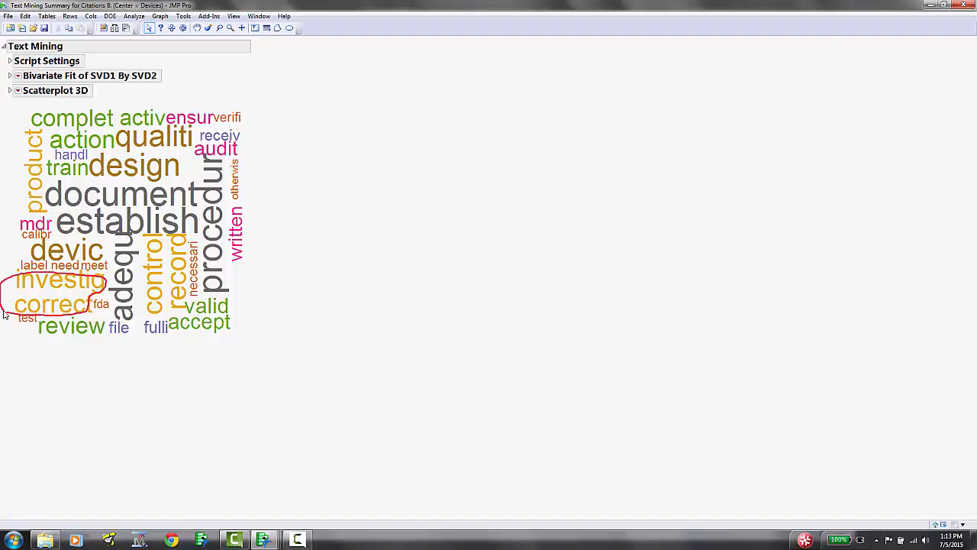
pyautogui.moveTo(242, 150)
pyautogui.mouseDown()
pyautogui.moveTo(258, 190)
pyautogui.moveTo(249, 222)
pyautogui.mouseUp()
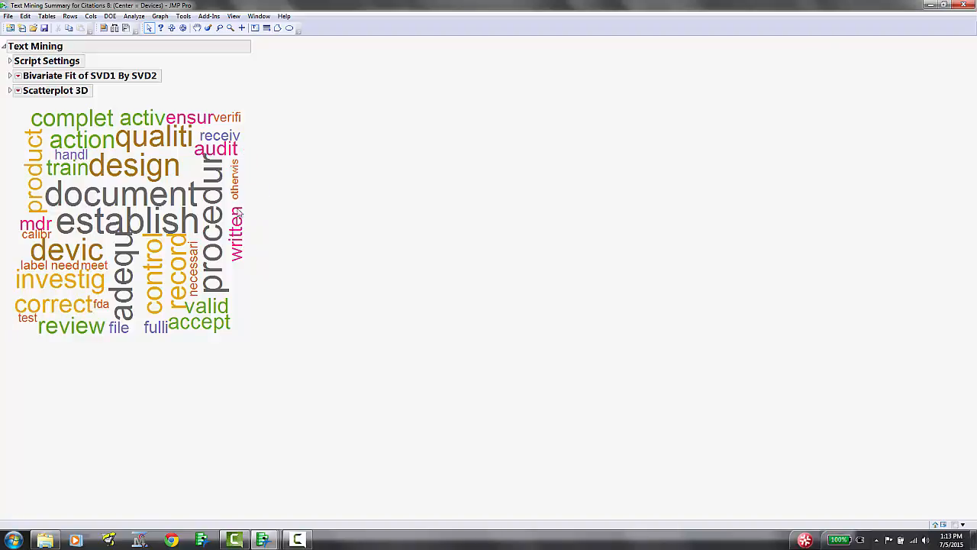
# Step: Expand the Scatterplot 3D and Bivariate Fit sections again and enlarge the SVD1 by SVD2 plot
pyautogui.click(10, 91)
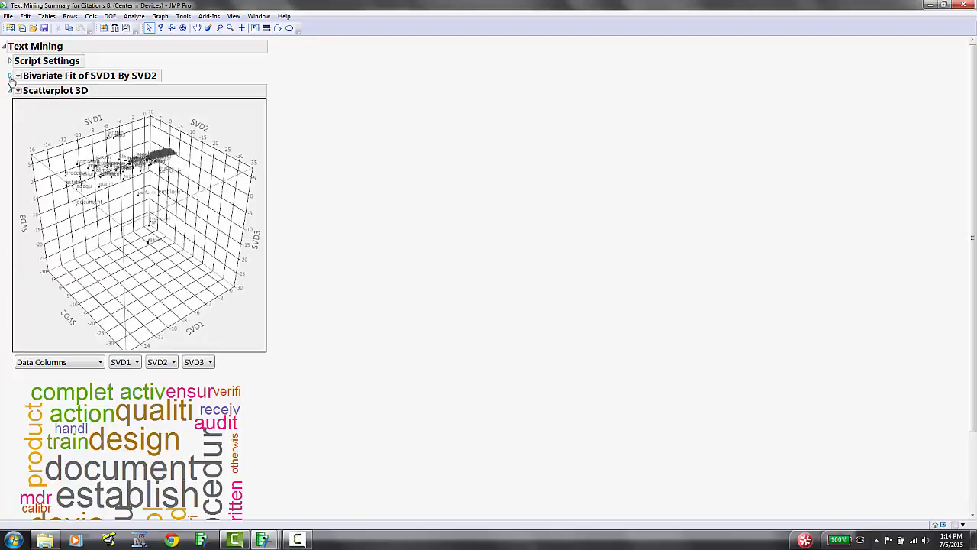
pyautogui.click(10, 76)
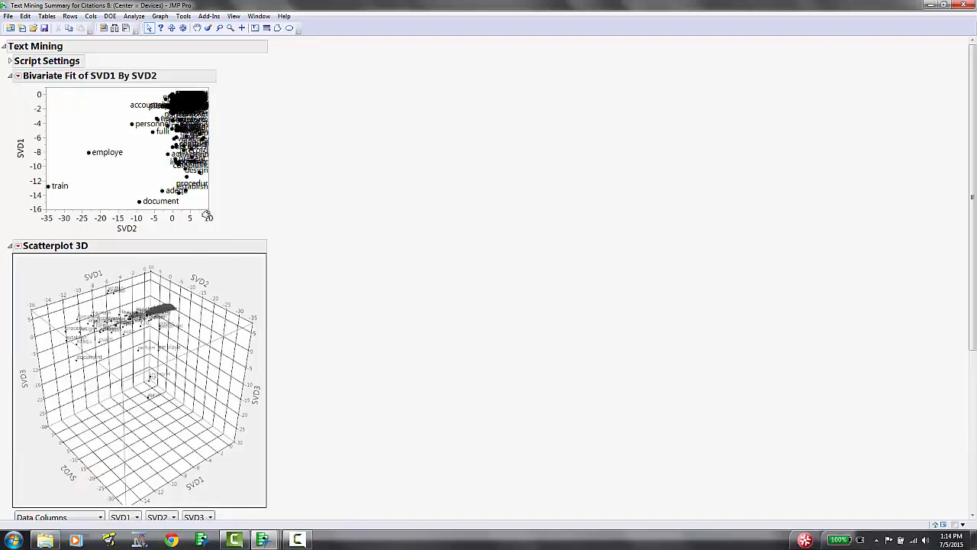
pyautogui.moveTo(205, 209); pyautogui.dragTo(417, 352)
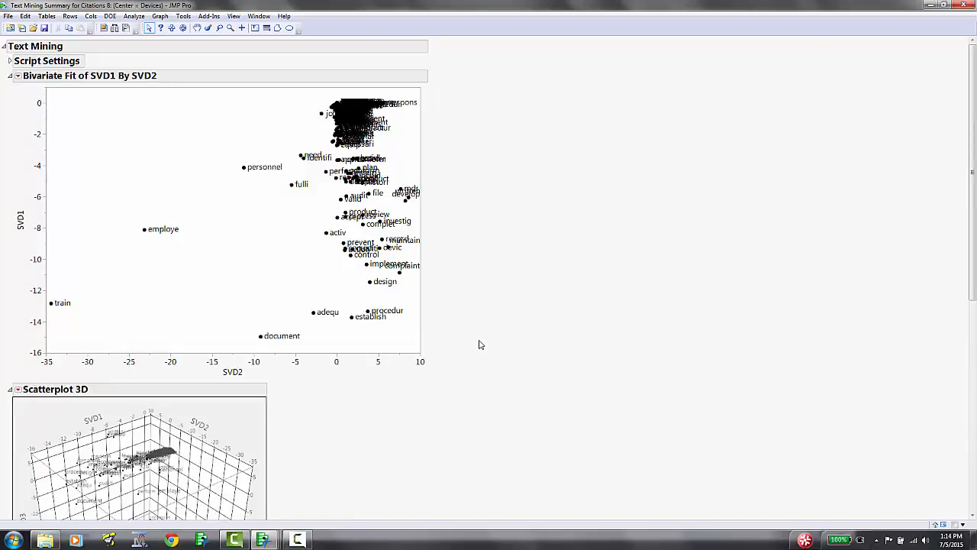
pyautogui.scroll(-10, 381, 343)
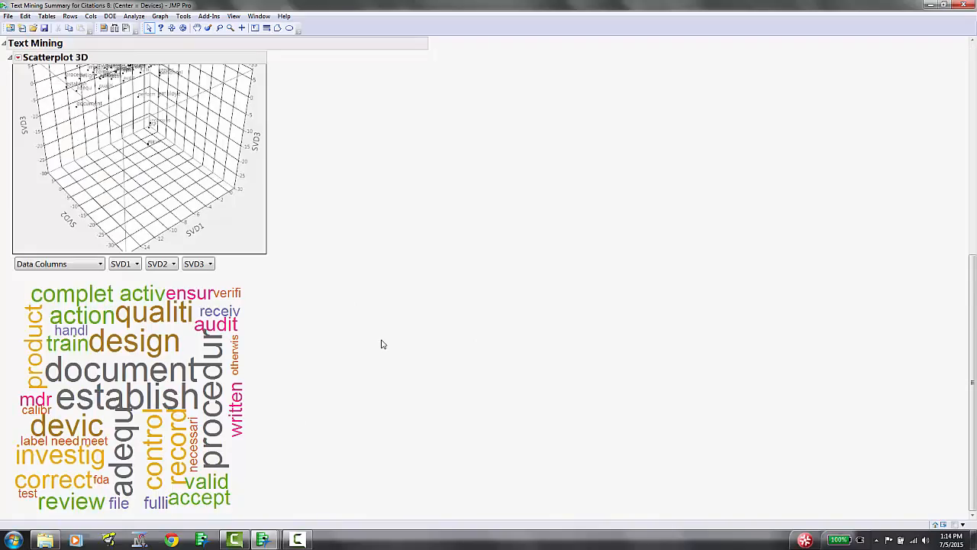
pyautogui.scroll(10, 382, 344)
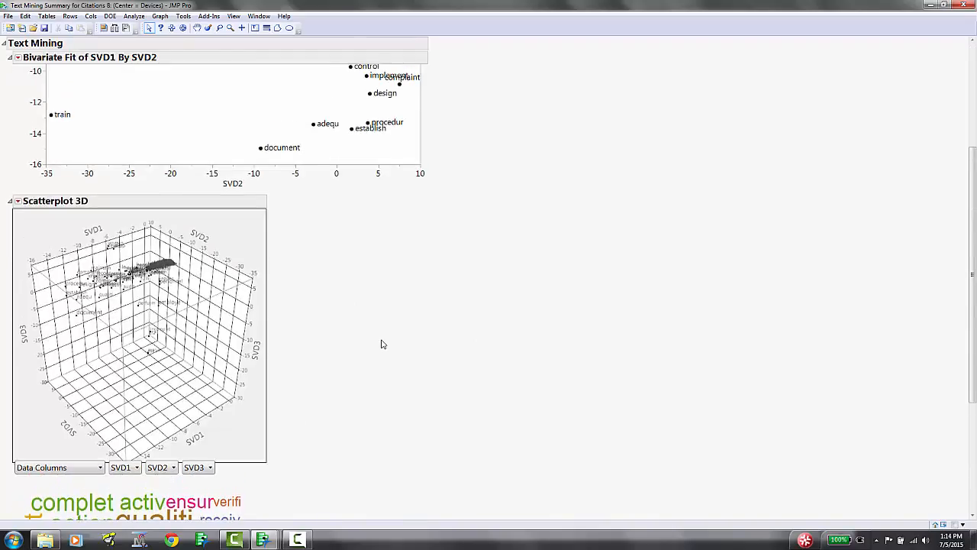
pyautogui.scroll(3, 383, 344)
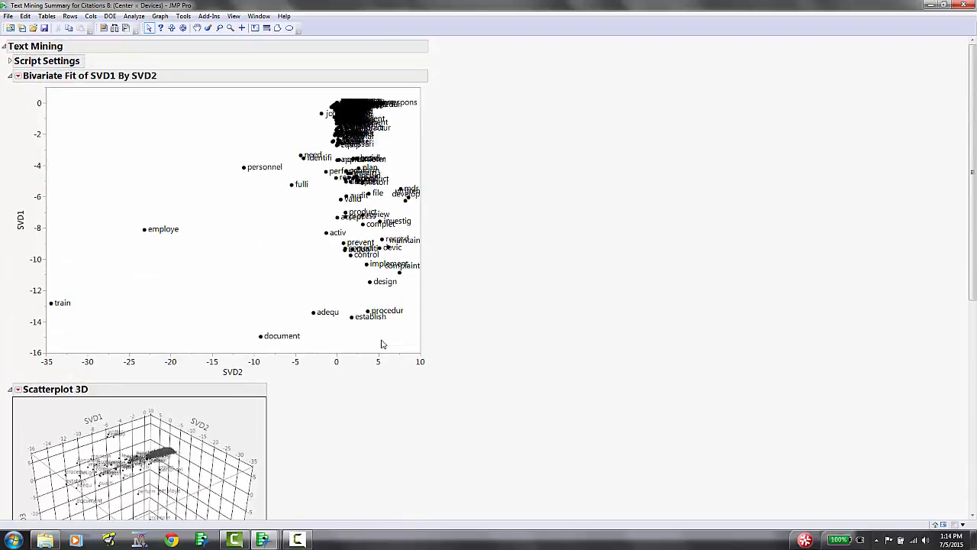
pyautogui.moveTo(421, 354); pyautogui.dragTo(446, 375)
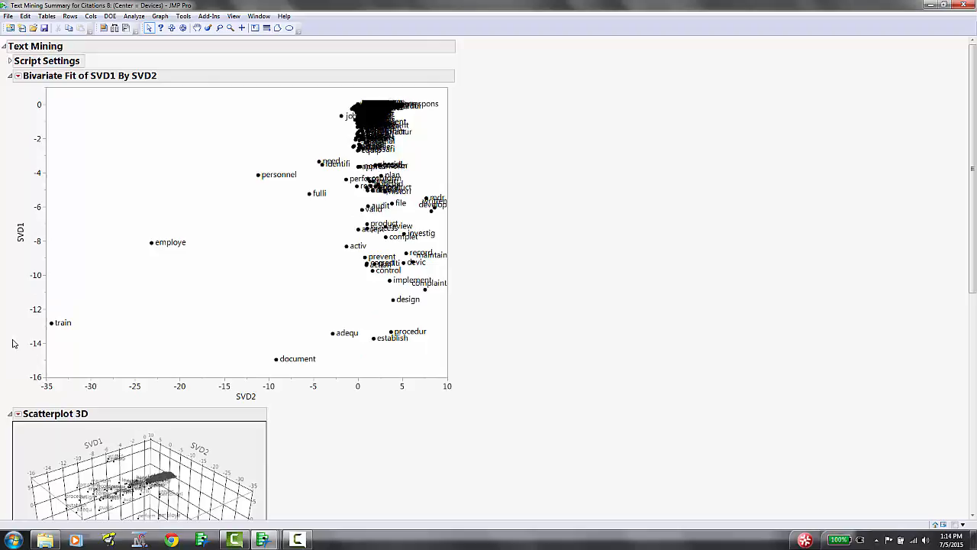
# Step: Examine the train, employe and personnel terms and the document, adequ, establish and procedur terms in the SVD1 by SVD2 plot
pyautogui.moveTo(12, 344)
pyautogui.mouseDown()
pyautogui.moveTo(109, 317)
pyautogui.moveTo(282, 236)
pyautogui.moveTo(347, 172)
pyautogui.moveTo(338, 144)
pyautogui.moveTo(194, 190)
pyautogui.moveTo(74, 265)
pyautogui.moveTo(21, 329)
pyautogui.moveTo(22, 345)
pyautogui.mouseUp()
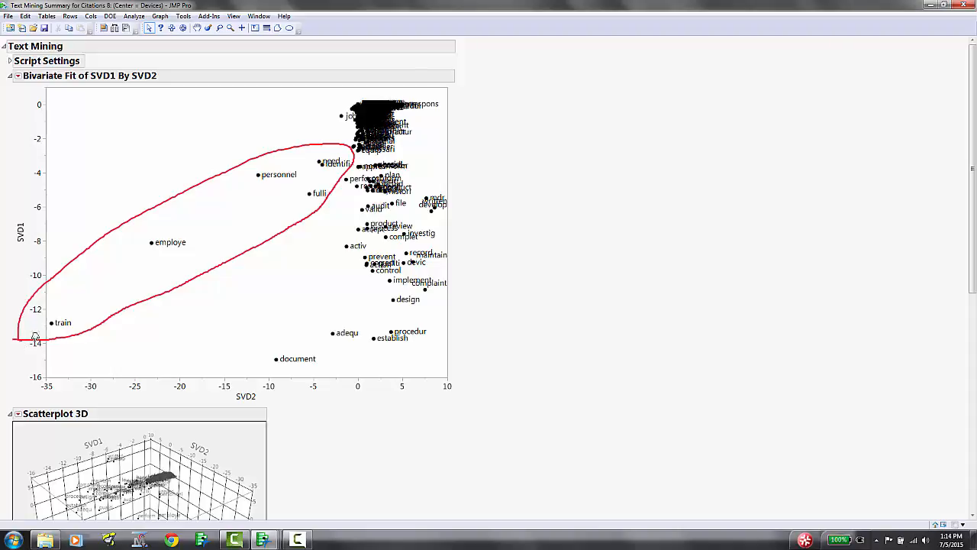
pyautogui.press('Escape')
pyautogui.moveTo(493, 339)
pyautogui.mouseDown()
pyautogui.moveTo(389, 324)
pyautogui.moveTo(262, 339)
pyautogui.moveTo(264, 360)
pyautogui.moveTo(289, 368)
pyautogui.moveTo(424, 362)
pyautogui.moveTo(438, 333)
pyautogui.mouseUp()
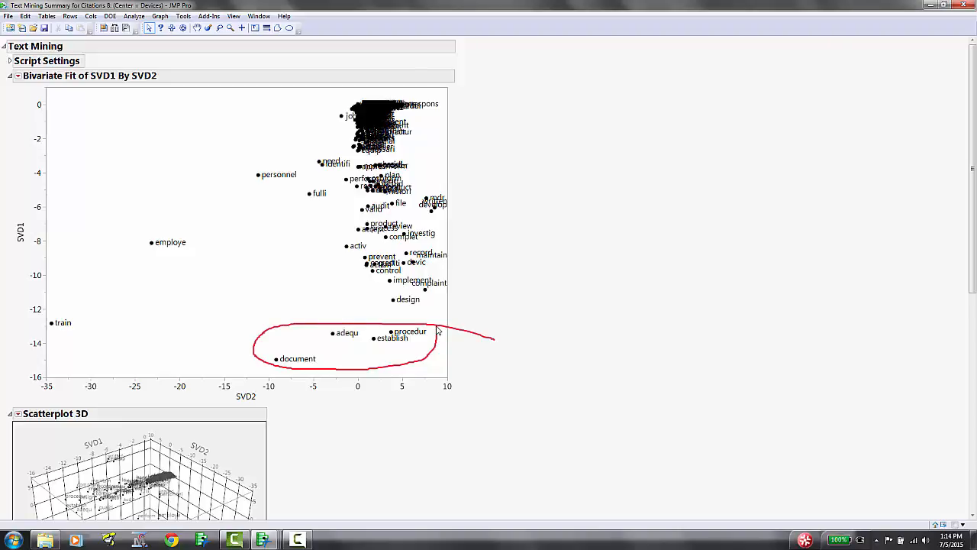
pyautogui.press('Escape')
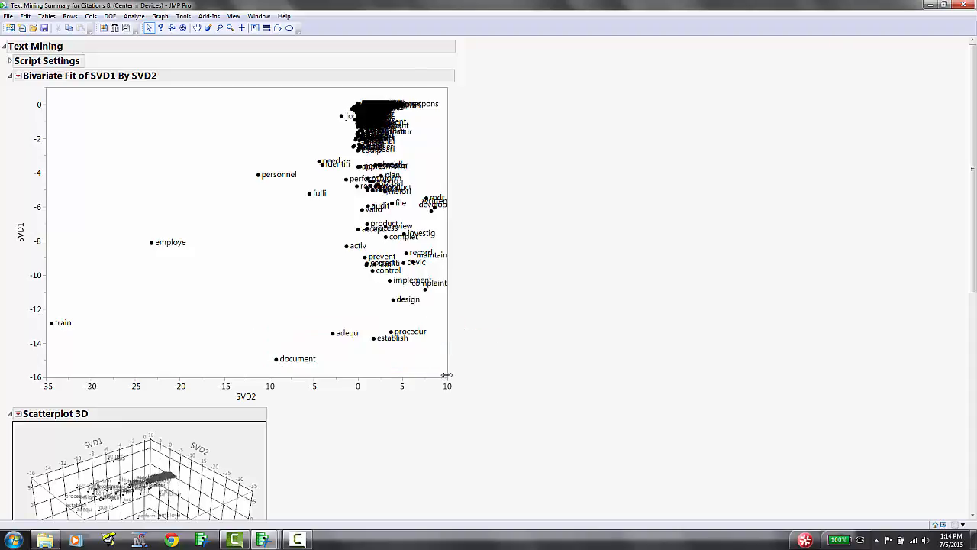
# Step: Enlarge the SVD1 by SVD2 plot further and pull the prevent, action and correct labels away from their overlapping points
pyautogui.moveTo(447, 375); pyautogui.dragTo(500, 422)
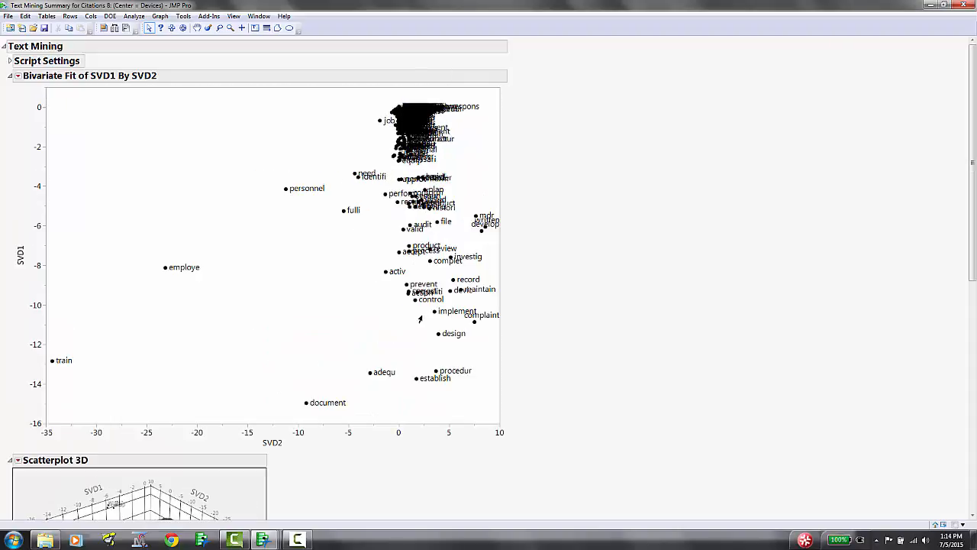
pyautogui.click(409, 294)
pyautogui.moveTo(383, 295); pyautogui.dragTo(410, 288)
pyautogui.moveTo(413, 284); pyautogui.dragTo(306, 301)
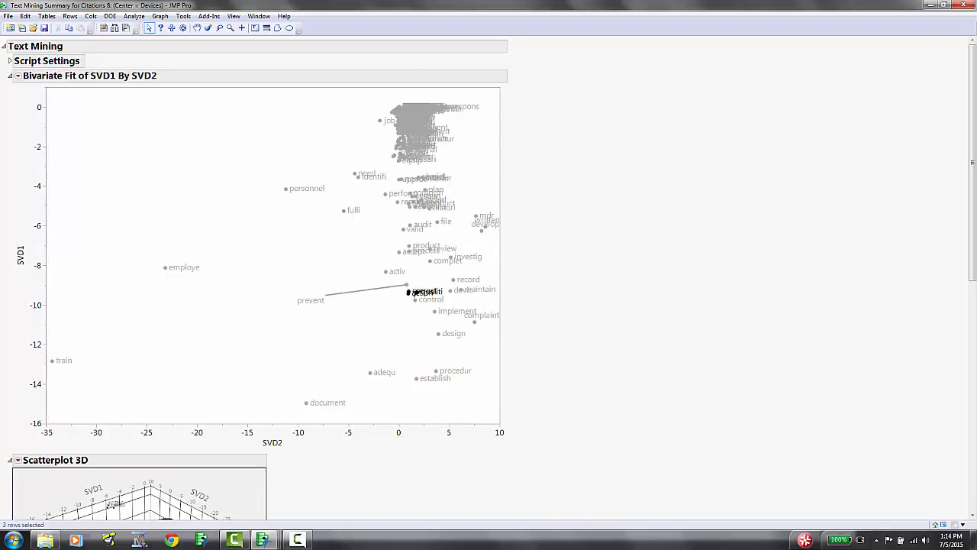
pyautogui.moveTo(416, 292); pyautogui.dragTo(345, 313)
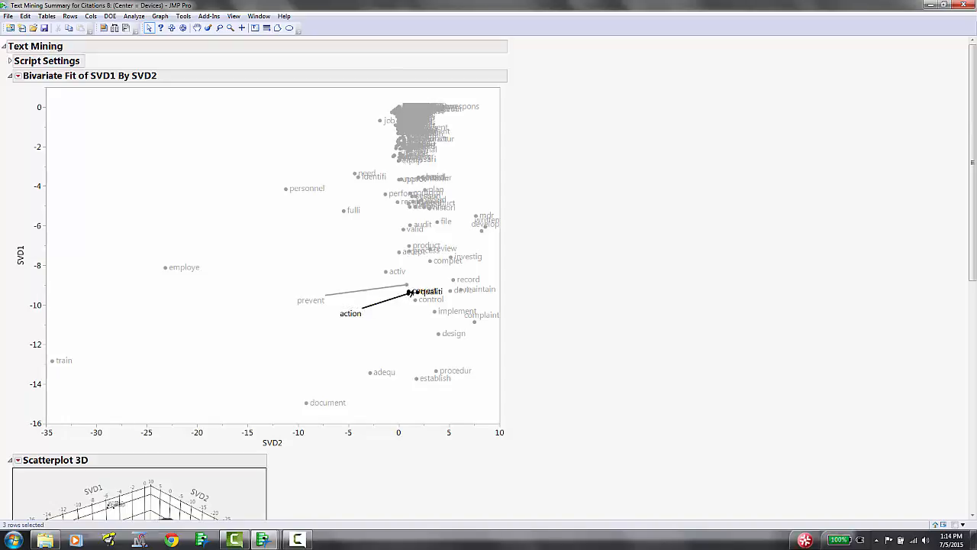
pyautogui.moveTo(410, 292); pyautogui.dragTo(320, 313)
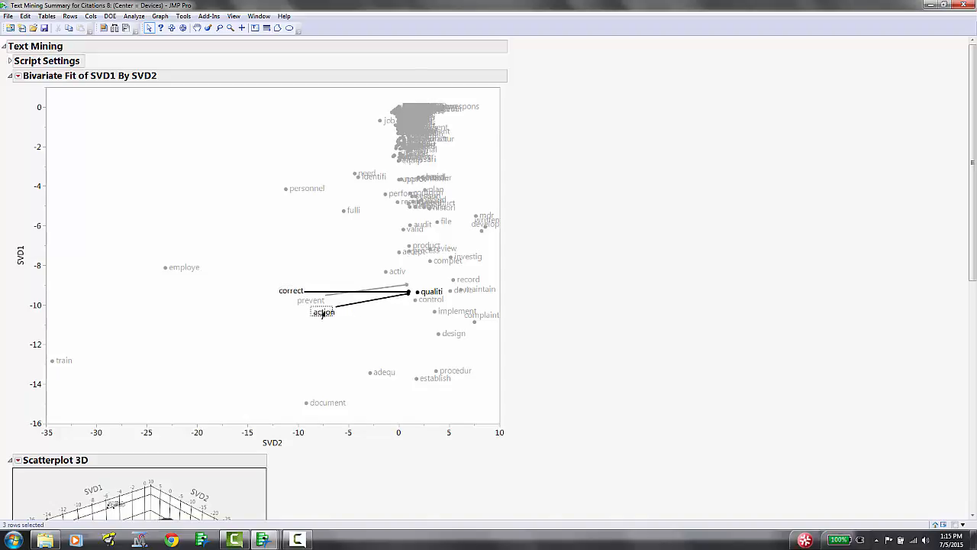
pyautogui.click(359, 322)
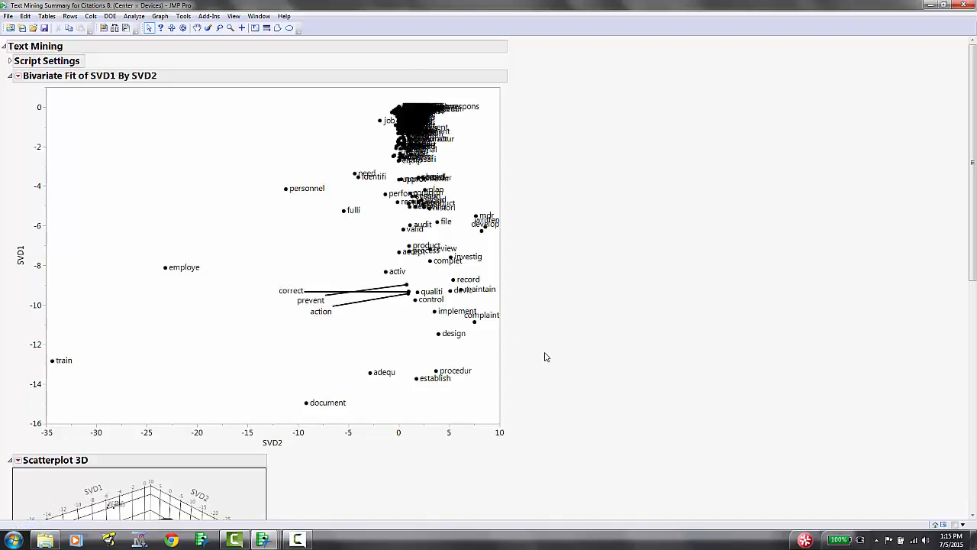
# Step: Move the investig label just below its point in the plot, and dismiss the Windows color scheme prompt
pyautogui.moveTo(539, 353)
pyautogui.mouseDown()
pyautogui.moveTo(263, 301)
pyautogui.moveTo(346, 329)
pyautogui.moveTo(349, 300)
pyautogui.mouseUp()
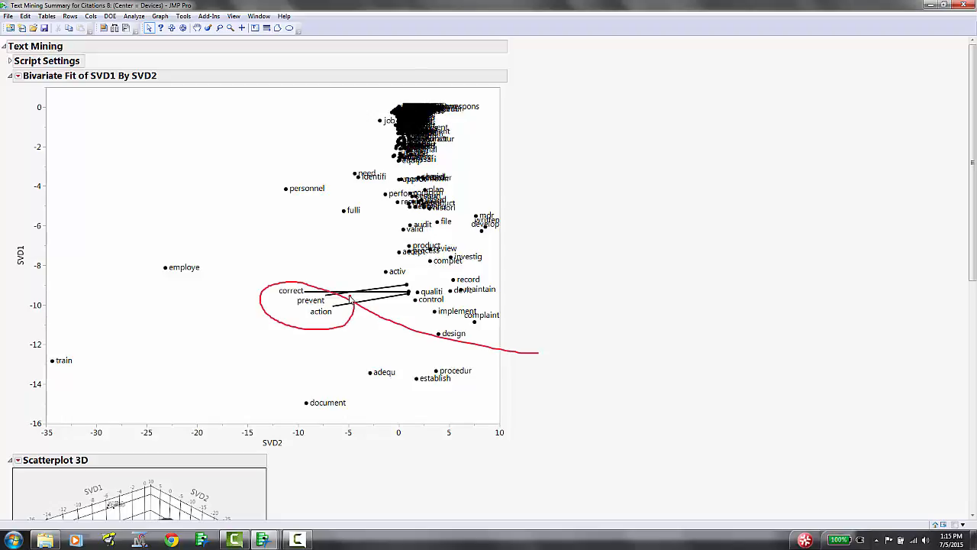
pyautogui.press('Escape')
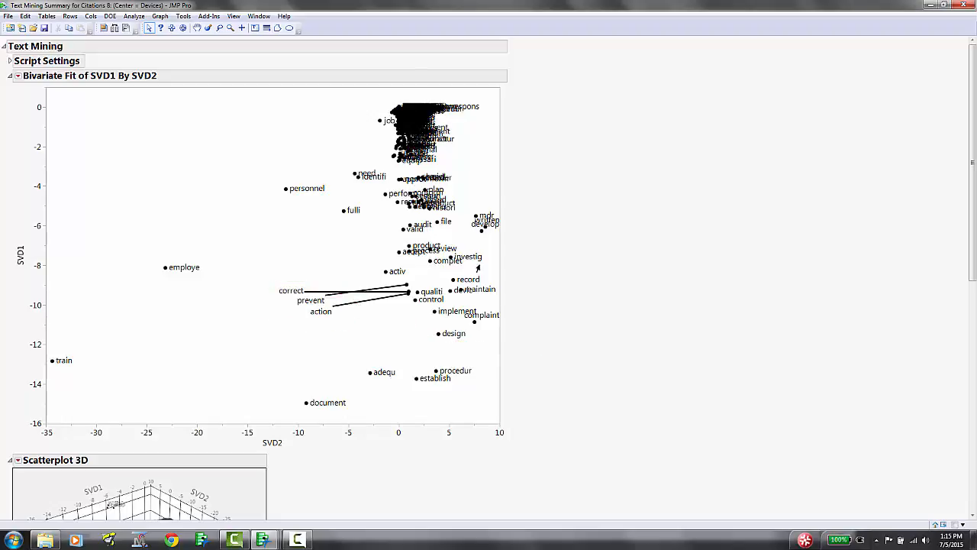
pyautogui.moveTo(475, 258); pyautogui.dragTo(478, 273)
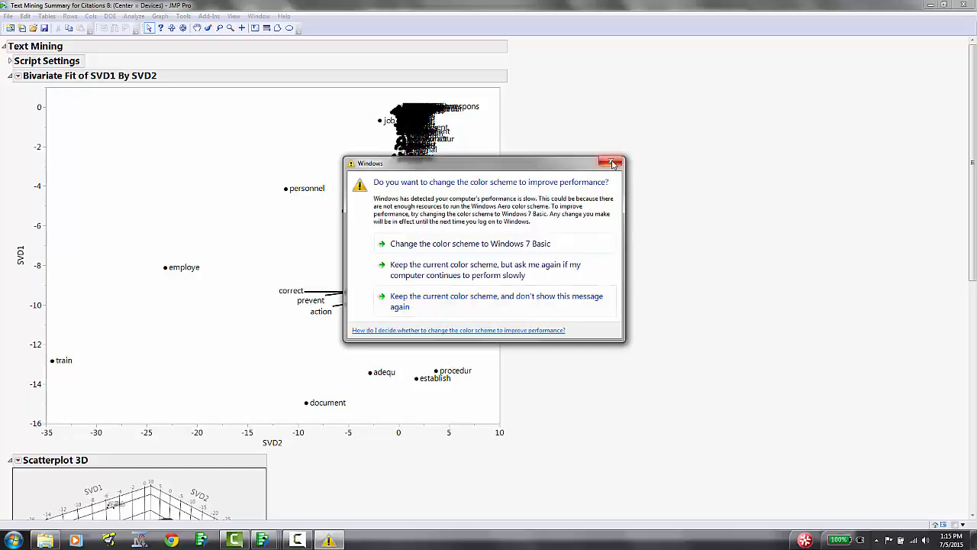
pyautogui.click(581, 292)
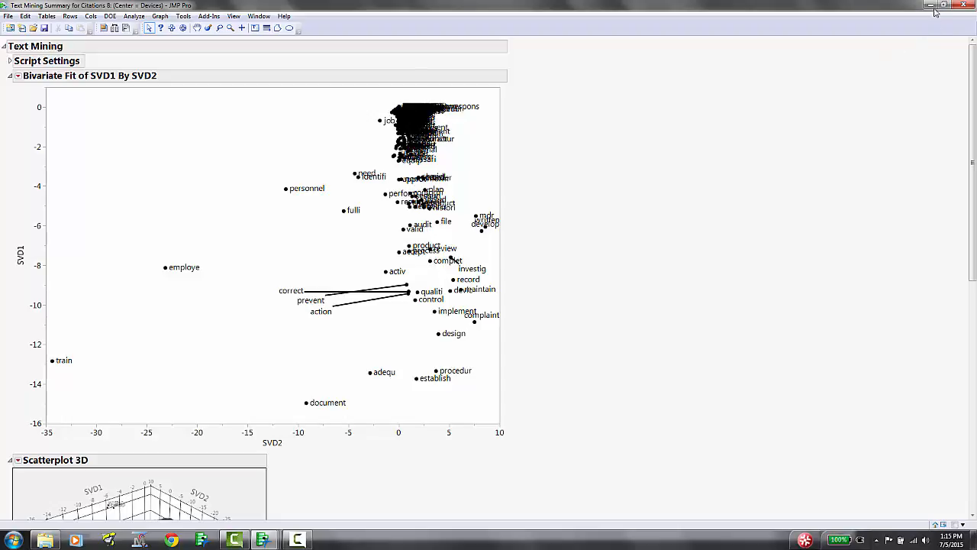
# Step: Show the Term Frequency table that the text mining produced for the Devices citations
pyautogui.click(259, 16)
pyautogui.click(290, 223)
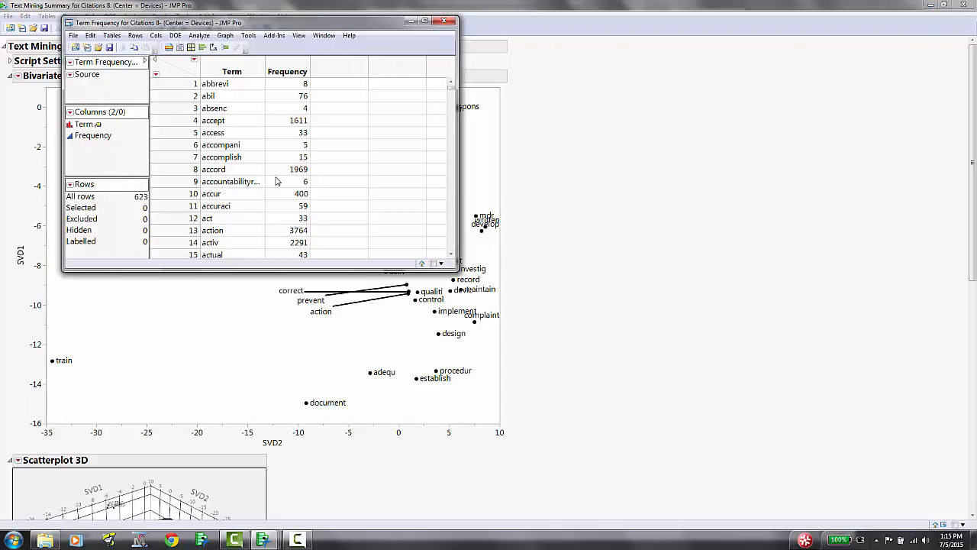
# Step: Maximize the Term Frequency table and sort it by the Frequency column in descending order
pyautogui.click(425, 21)
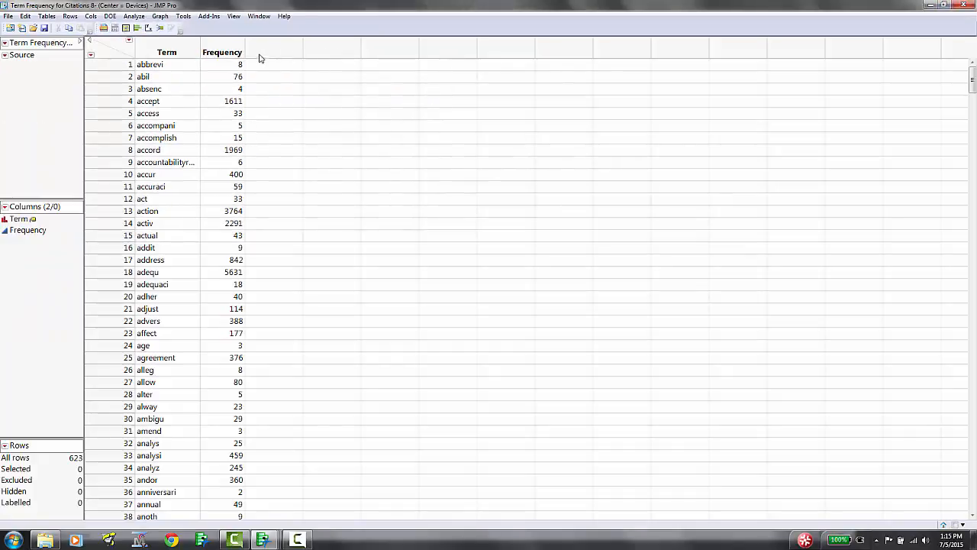
pyautogui.rightClick(233, 52)
pyautogui.moveTo(280, 238)
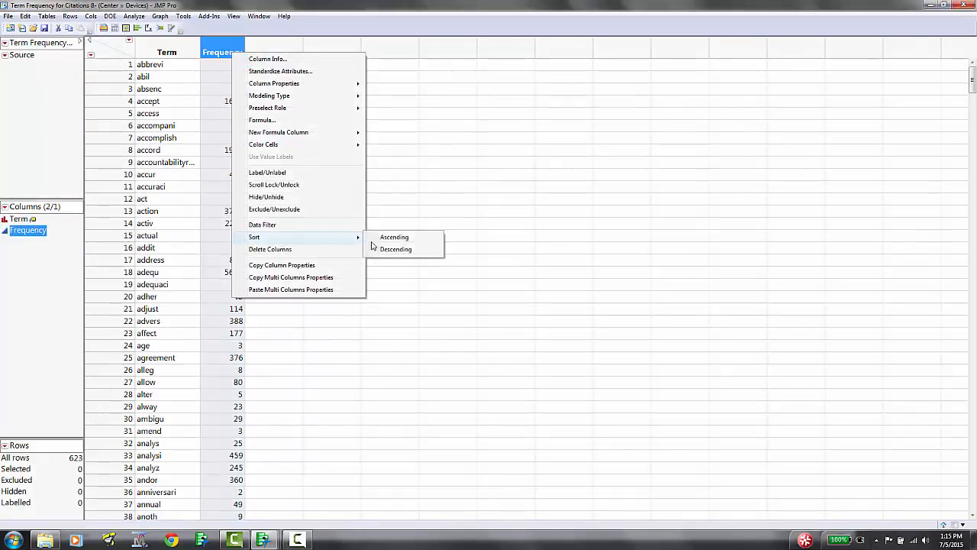
pyautogui.click(388, 249)
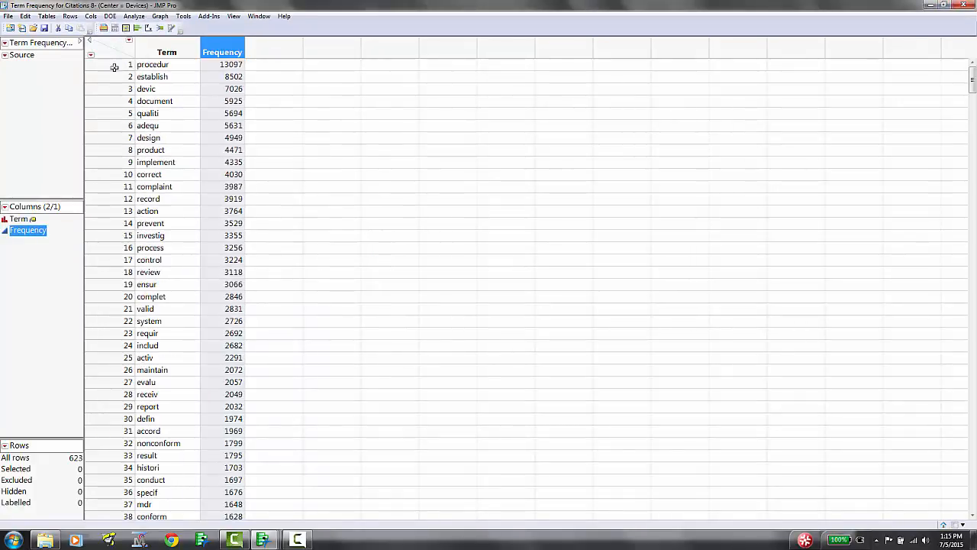
# Step: Examine the most frequent terms, including devic, document, design, complaint, and the rows from correct through prevent
pyautogui.moveTo(112, 65); pyautogui.dragTo(106, 100)
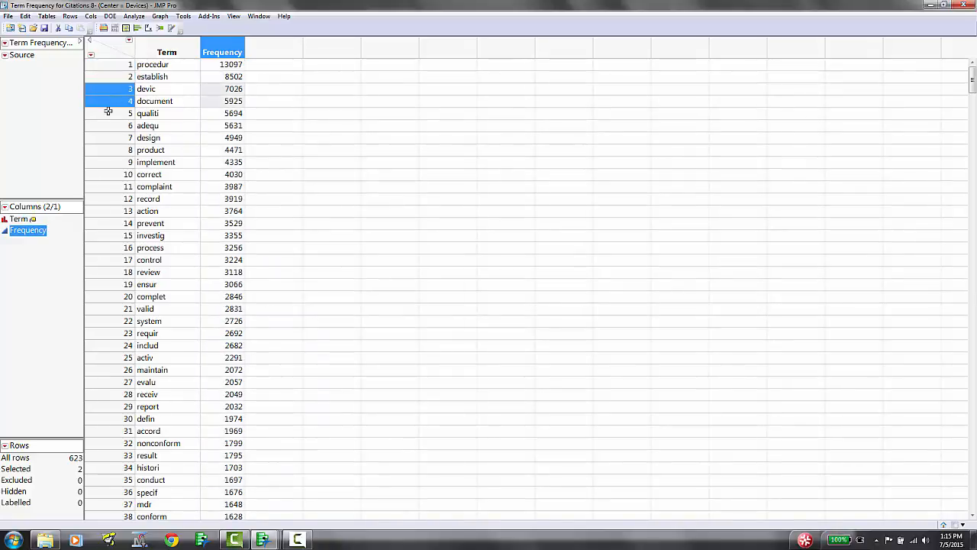
pyautogui.click(112, 126)
pyautogui.click(112, 139)
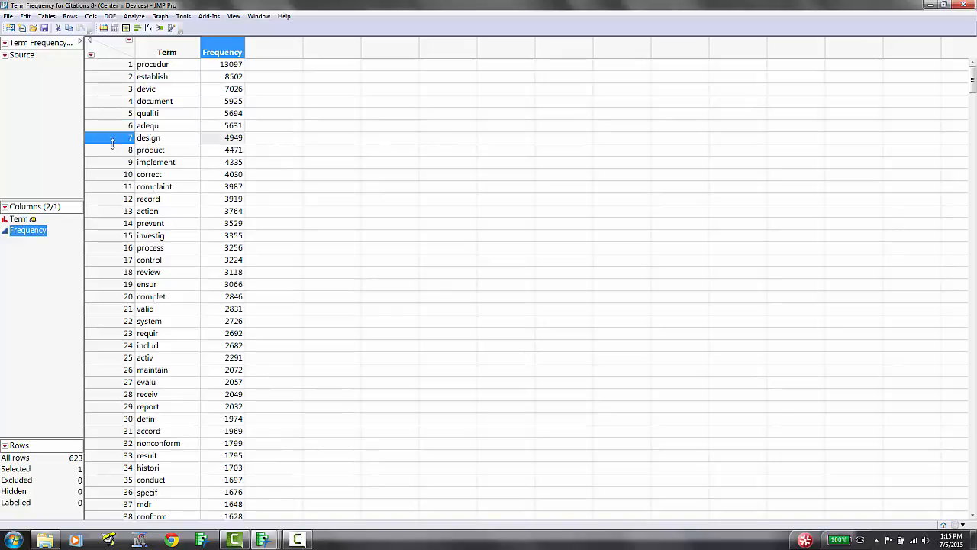
pyautogui.click(115, 185)
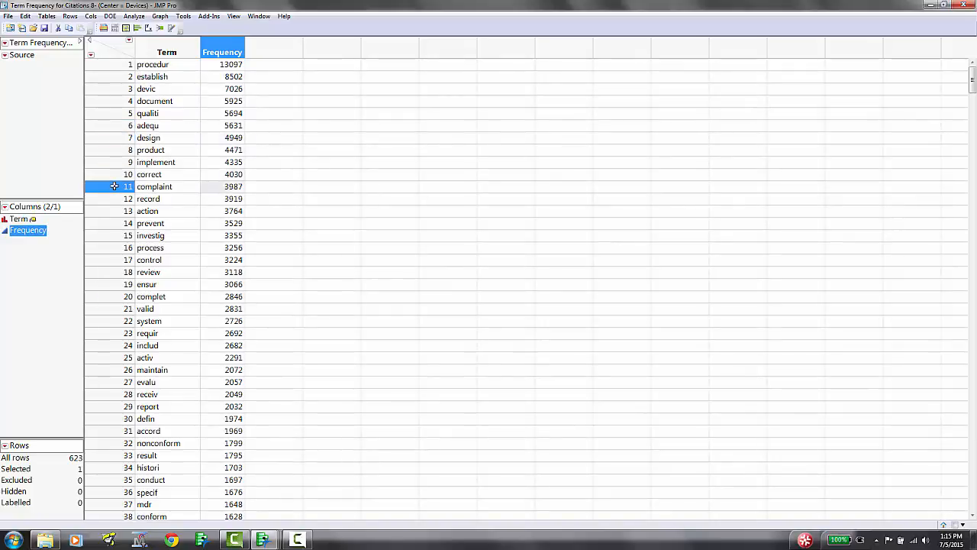
pyautogui.click(117, 210)
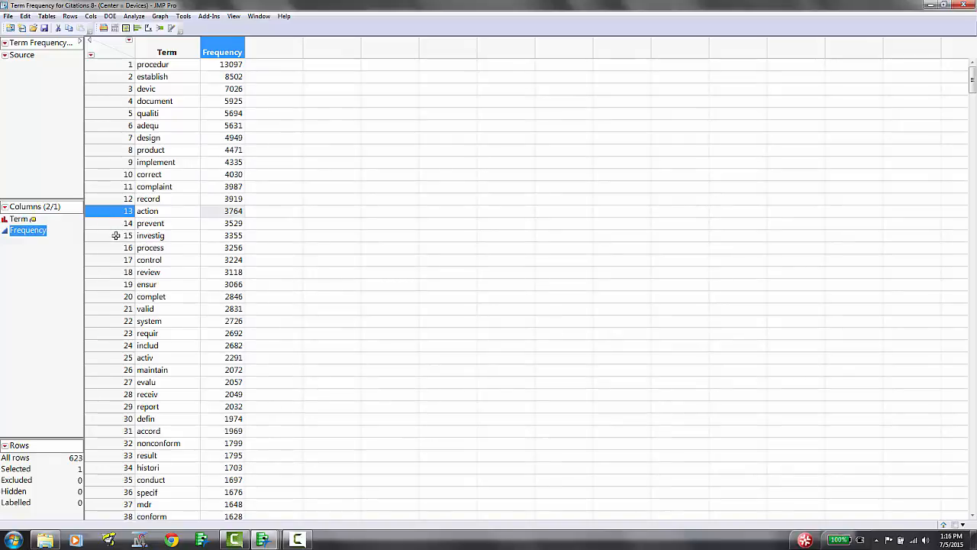
pyautogui.moveTo(113, 223); pyautogui.dragTo(106, 176)
pyautogui.click(113, 175)
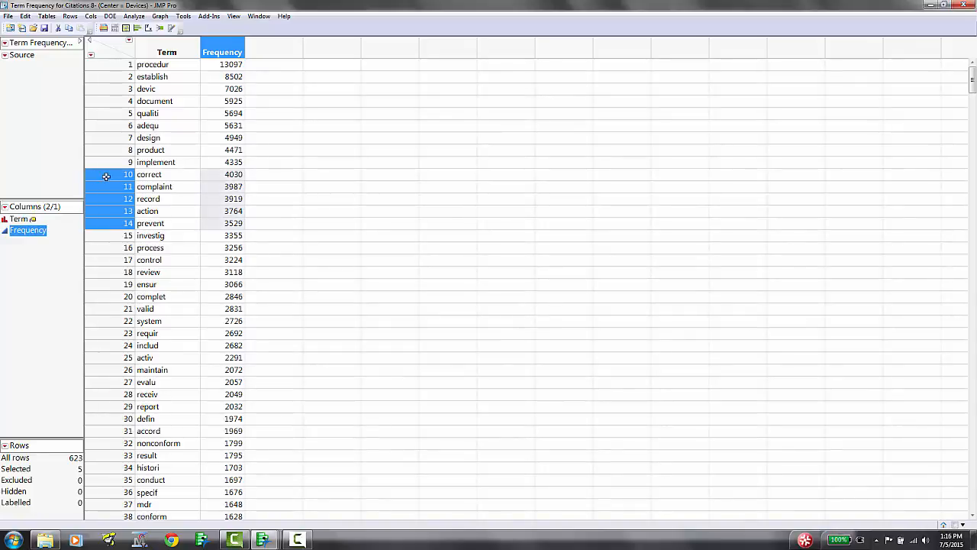
# Step: Minimize the Term Frequency table, then show the Word Cluster table for the Devices citations and maximize it
pyautogui.click(930, 6)
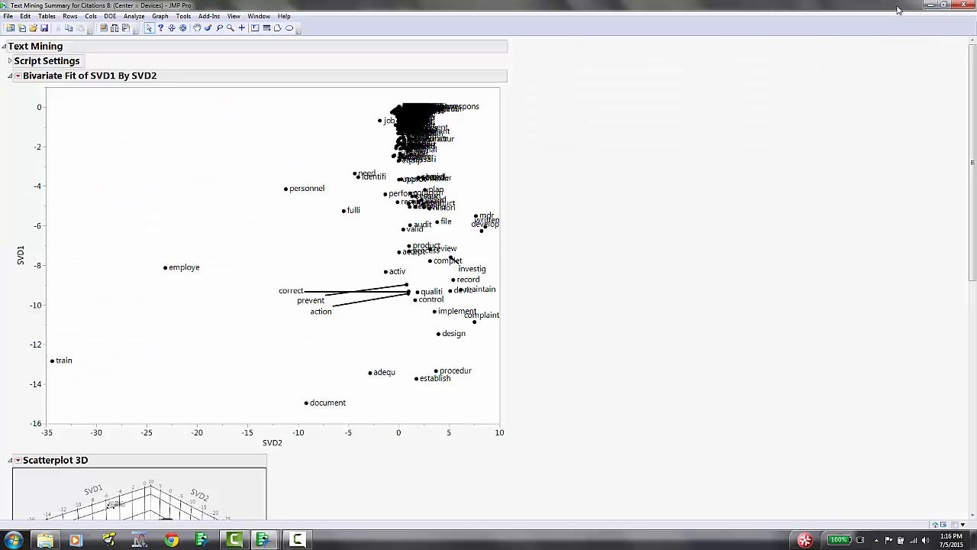
pyautogui.click(259, 16)
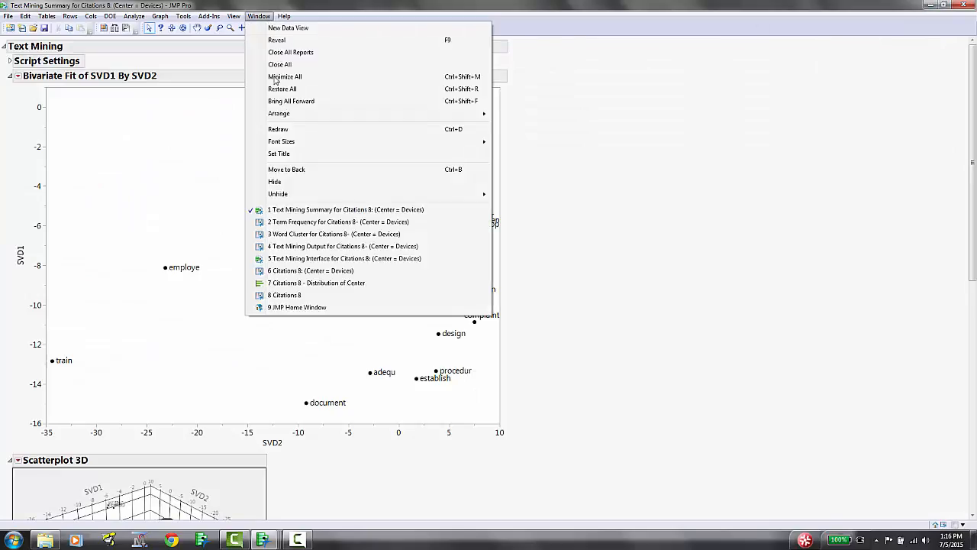
pyautogui.click(334, 233)
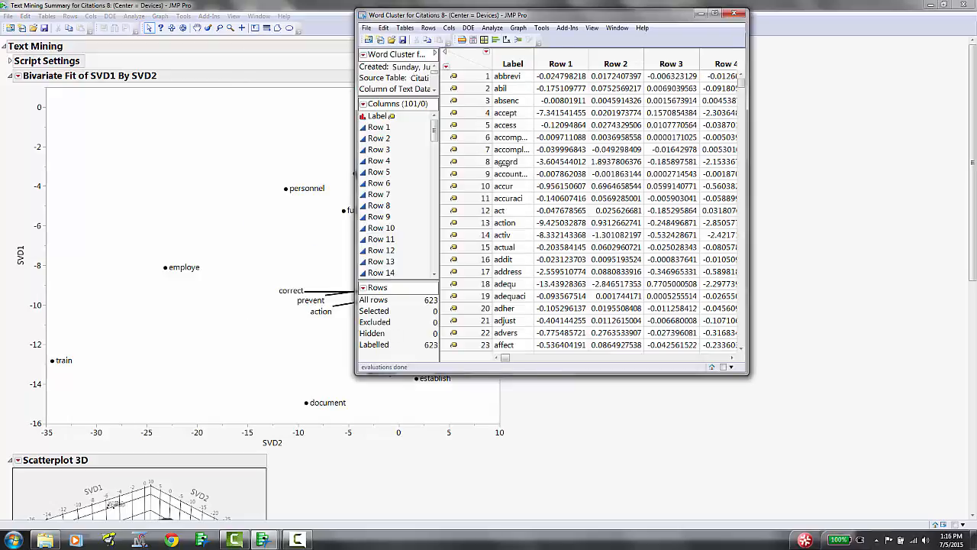
pyautogui.click(656, 6)
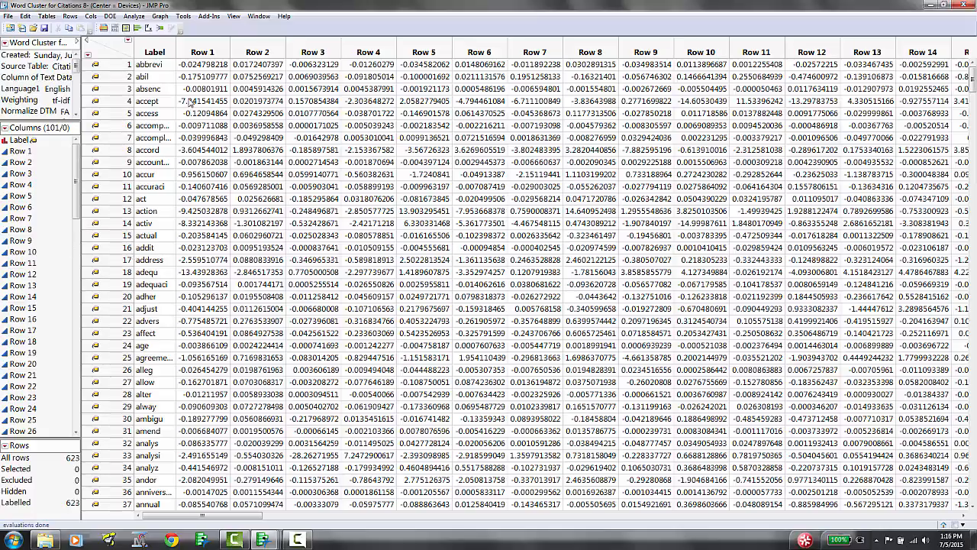
# Step: Examine the Row 1, Row 2 and Row 3 columns of the Word Cluster table and its column list through Row 100
pyautogui.click(197, 53)
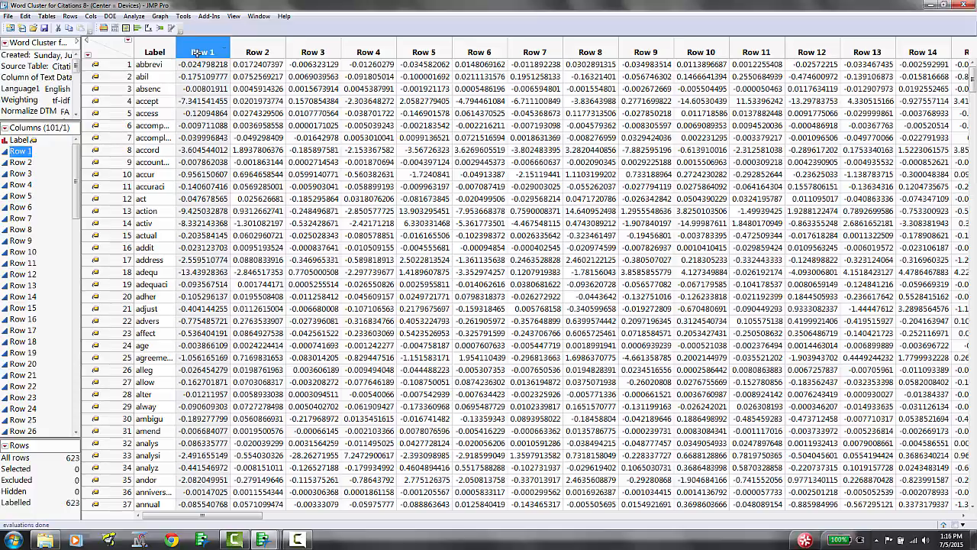
pyautogui.click(264, 50)
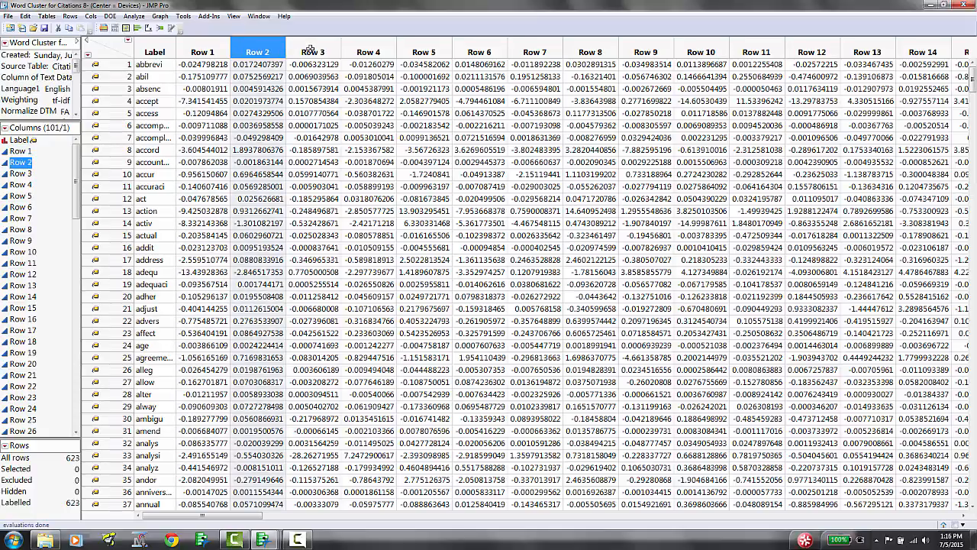
pyautogui.click(311, 50)
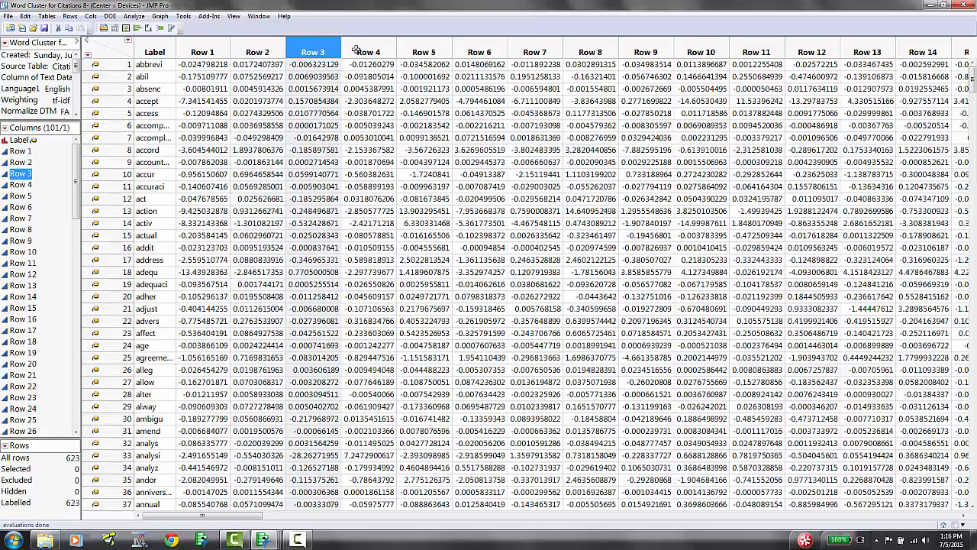
pyautogui.click(225, 51)
pyautogui.click(251, 51)
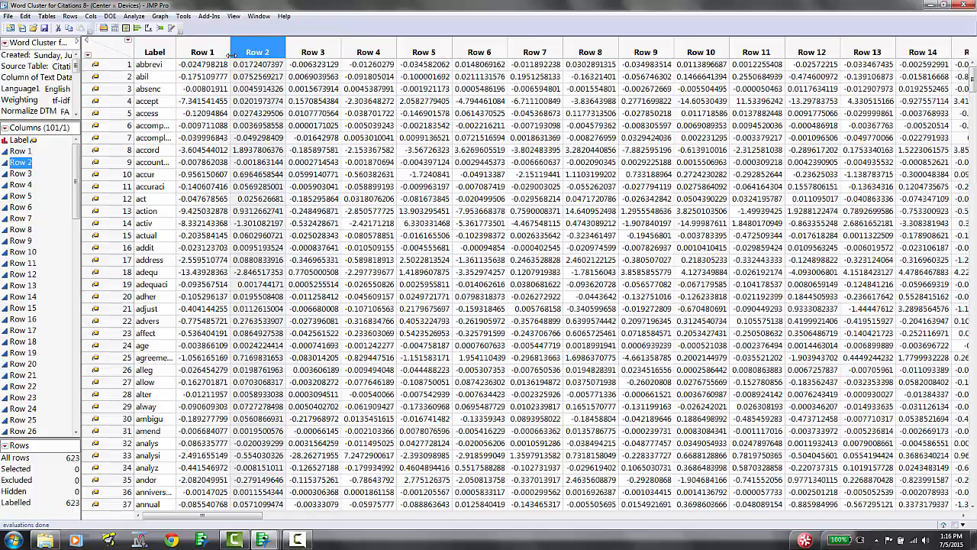
pyautogui.click(221, 52)
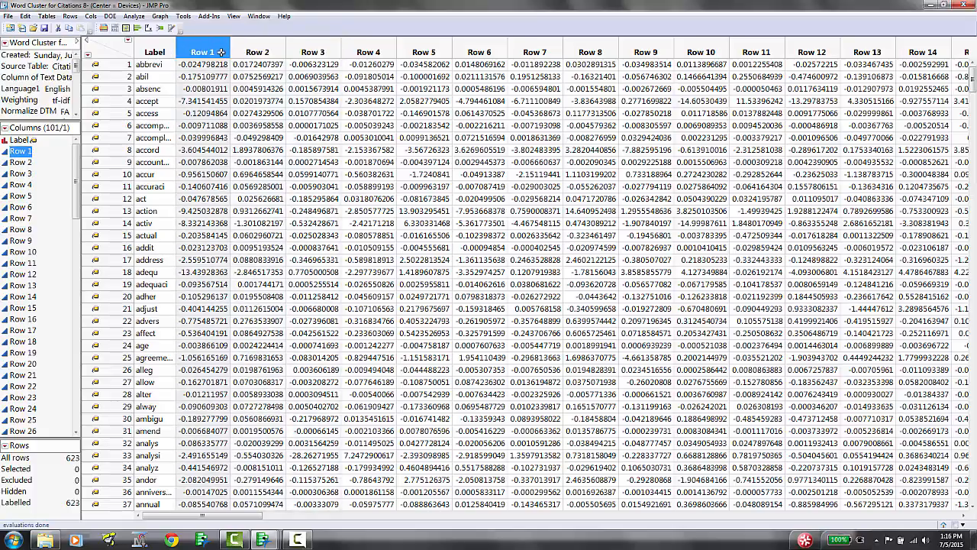
pyautogui.click(232, 52)
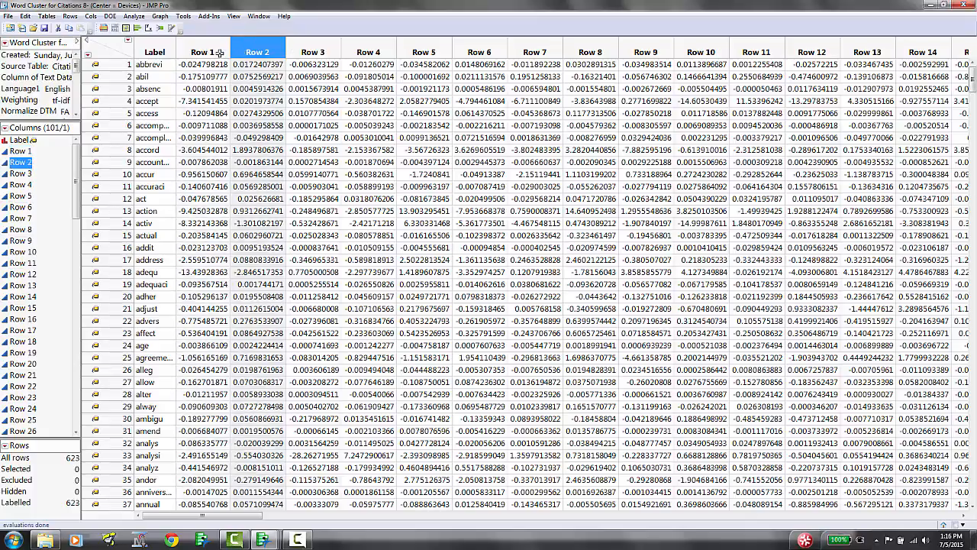
pyautogui.click(219, 52)
pyautogui.click(250, 51)
pyautogui.keyDown('ctrl'); pyautogui.click(225, 52); pyautogui.keyUp('ctrl')
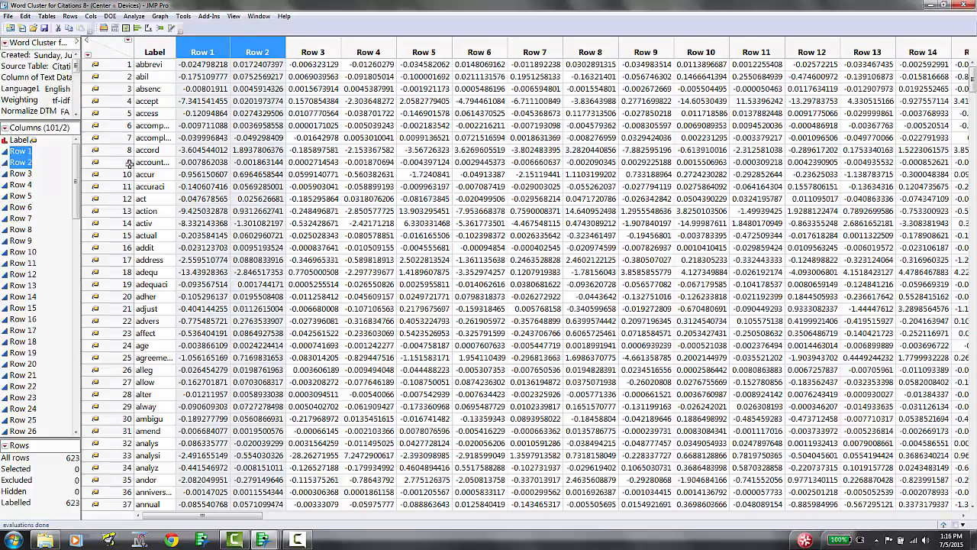
pyautogui.scroll(-5, 63, 389)
pyautogui.scroll(-6, 64, 389)
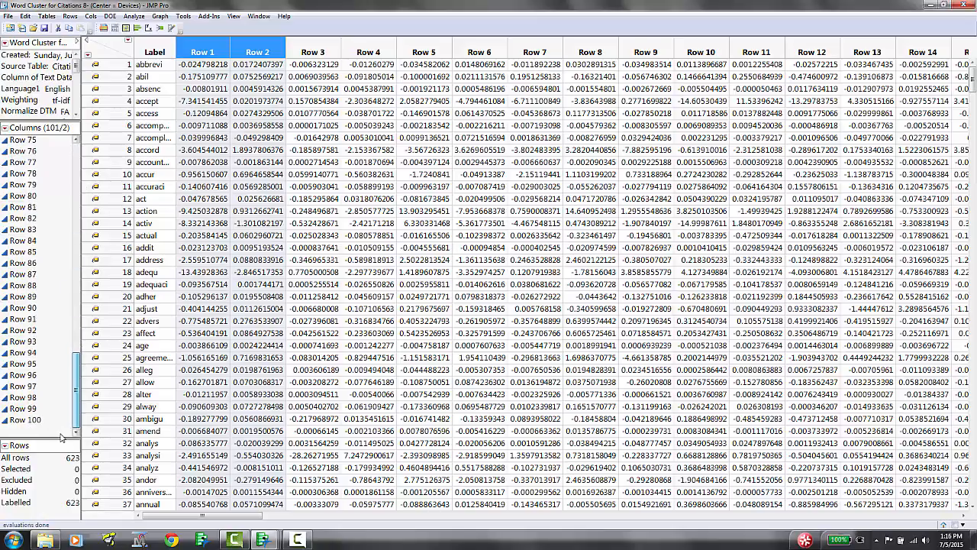
pyautogui.moveTo(75, 380); pyautogui.dragTo(80, 166)
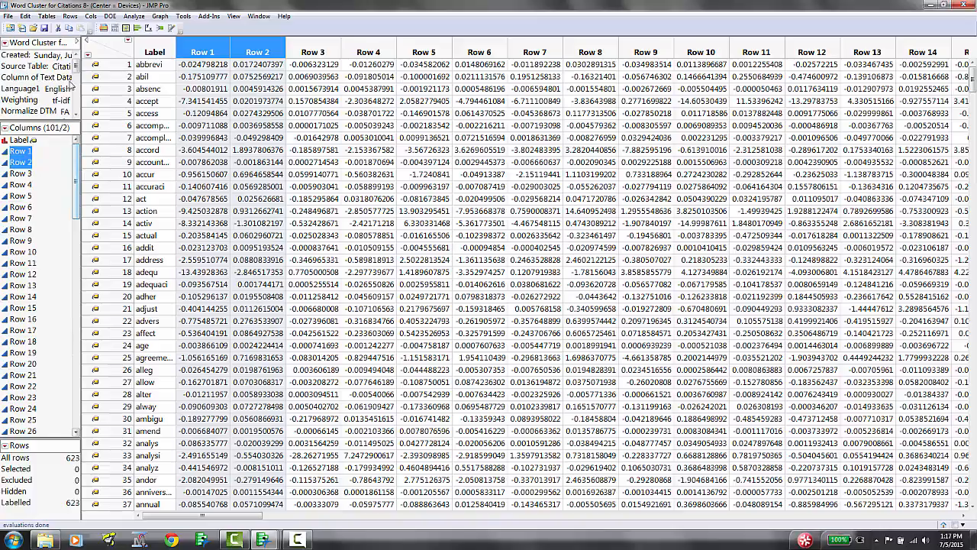
# Step: Launch a K Means cluster analysis on the Word Cluster table with columns Row 1 through Row 100 as the Y columns
pyautogui.click(135, 18)
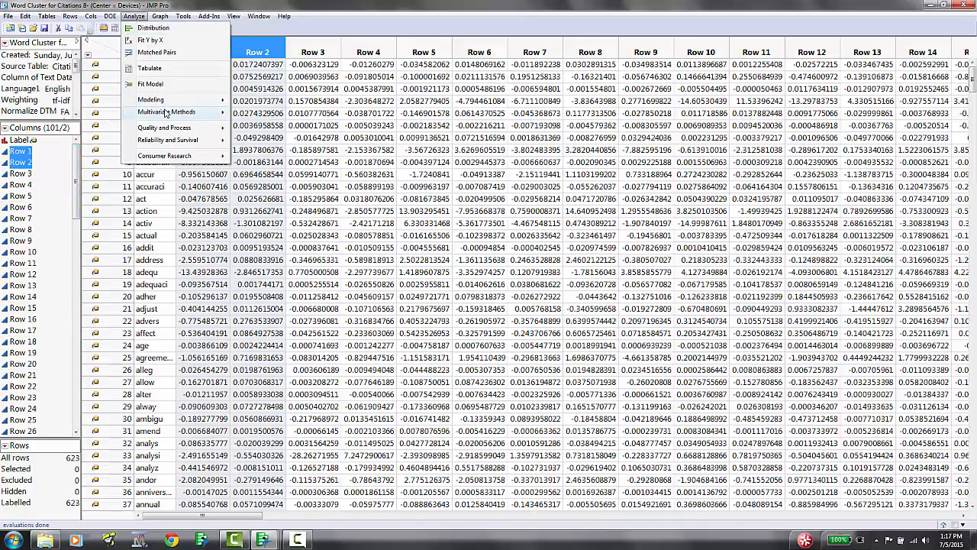
pyautogui.moveTo(167, 112)
pyautogui.click(272, 128)
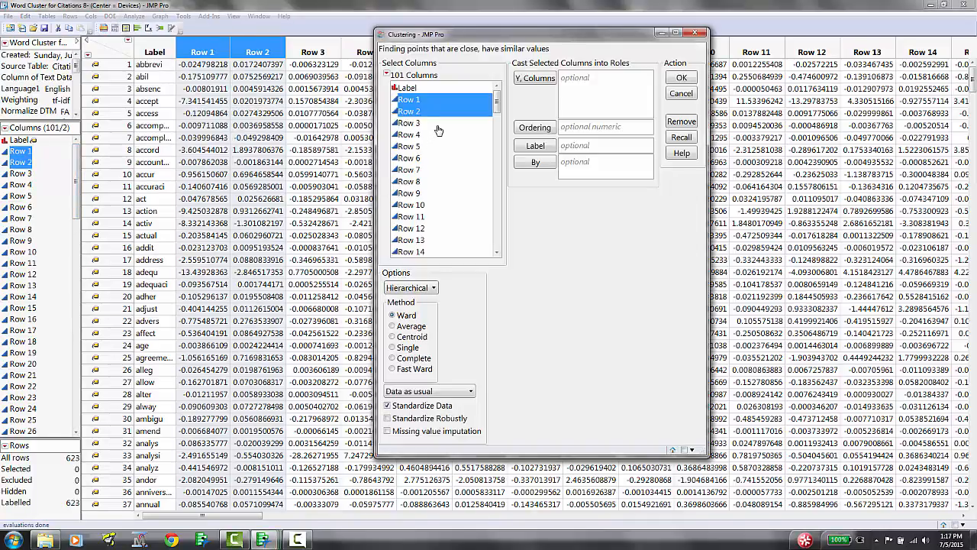
pyautogui.moveTo(412, 111); pyautogui.dragTo(443, 275)
pyautogui.click(535, 79)
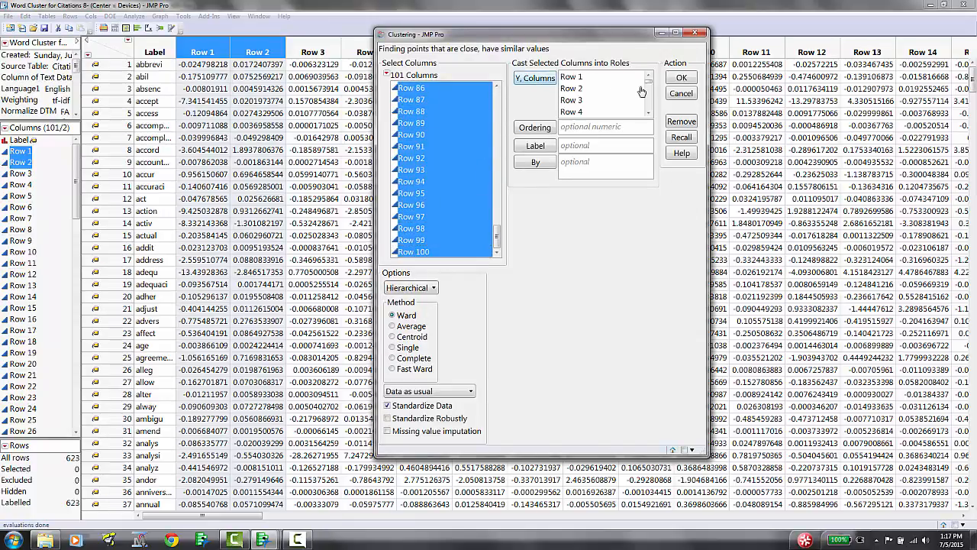
pyautogui.click(410, 288)
pyautogui.click(405, 306)
pyautogui.click(733, 78)
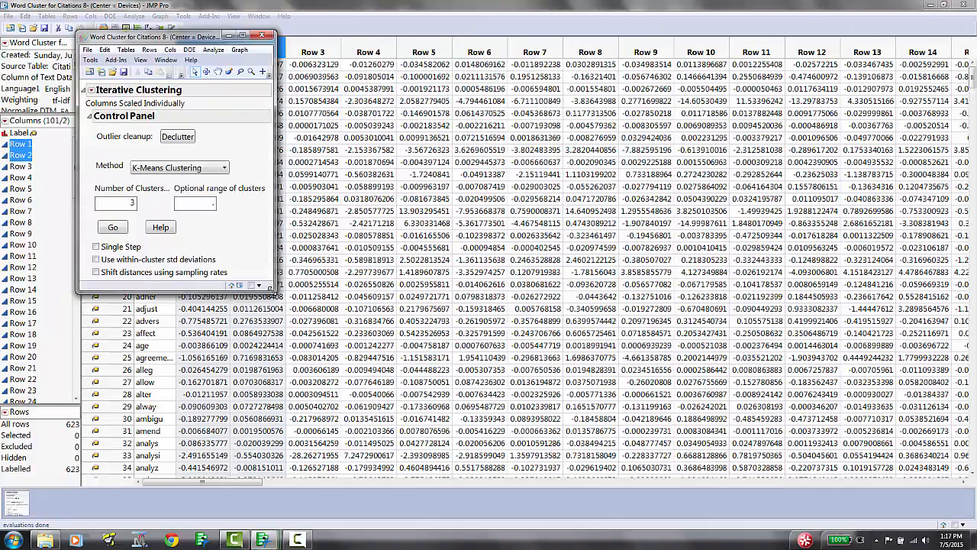
# Step: Enlarge the K Means Cluster window, set the number of clusters to 75, and run the clustering
pyautogui.moveTo(269, 287); pyautogui.dragTo(503, 377)
pyautogui.click(133, 192)
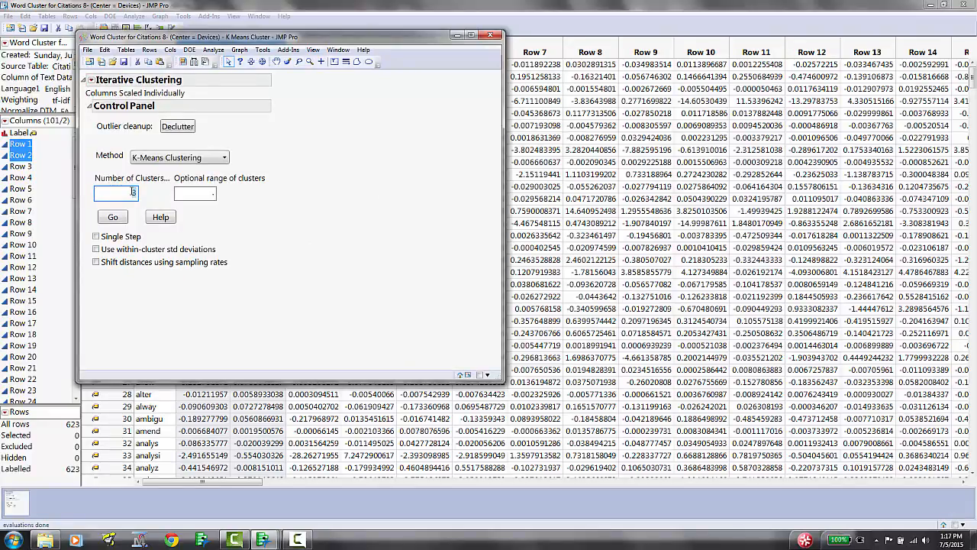
pyautogui.write('75')
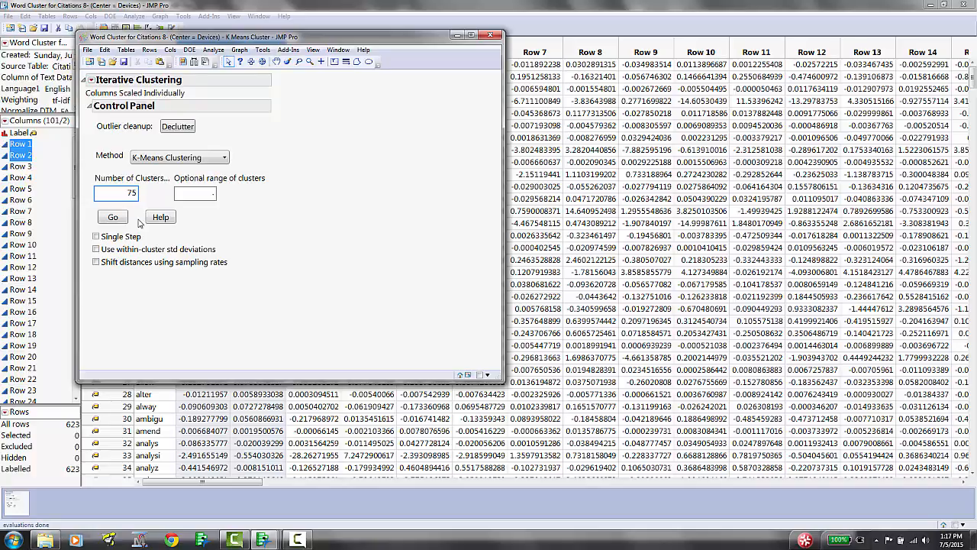
pyautogui.click(112, 219)
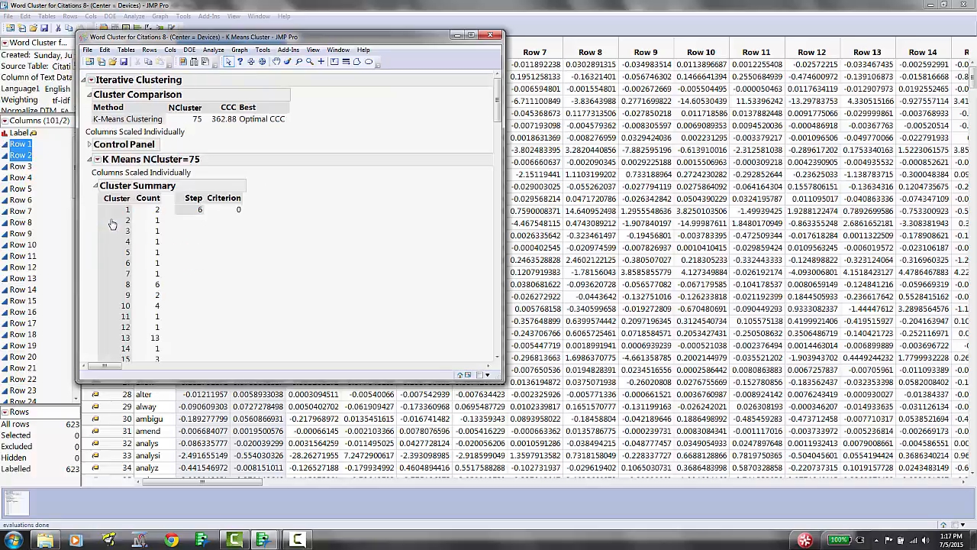
# Step: Save the clusters from the 75-cluster K Means result to the Word Cluster table and close the clustering report
pyautogui.click(97, 159)
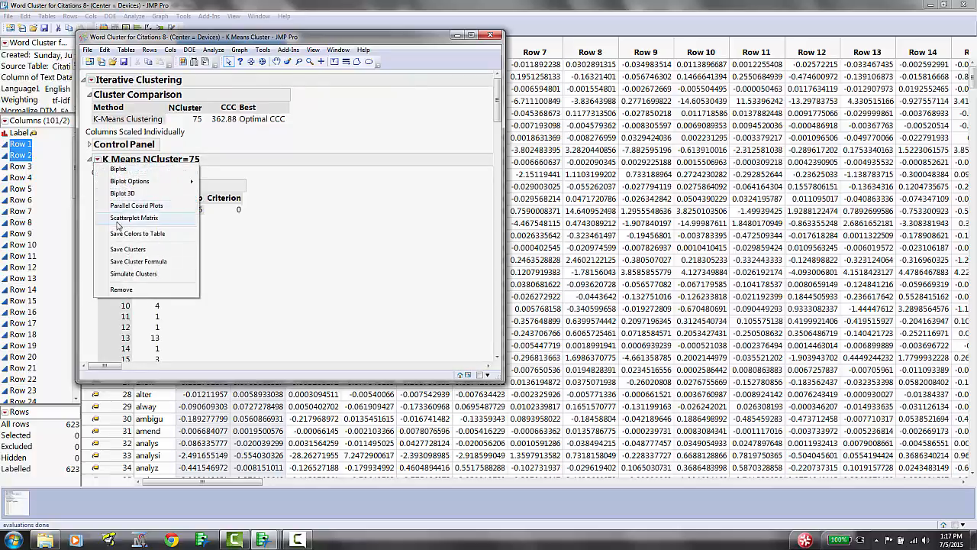
pyautogui.click(120, 249)
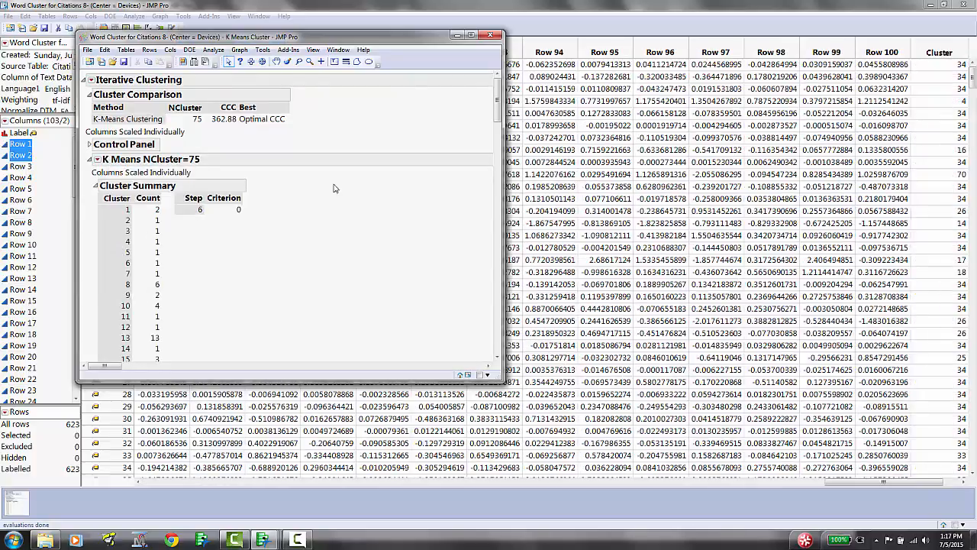
pyautogui.click(491, 36)
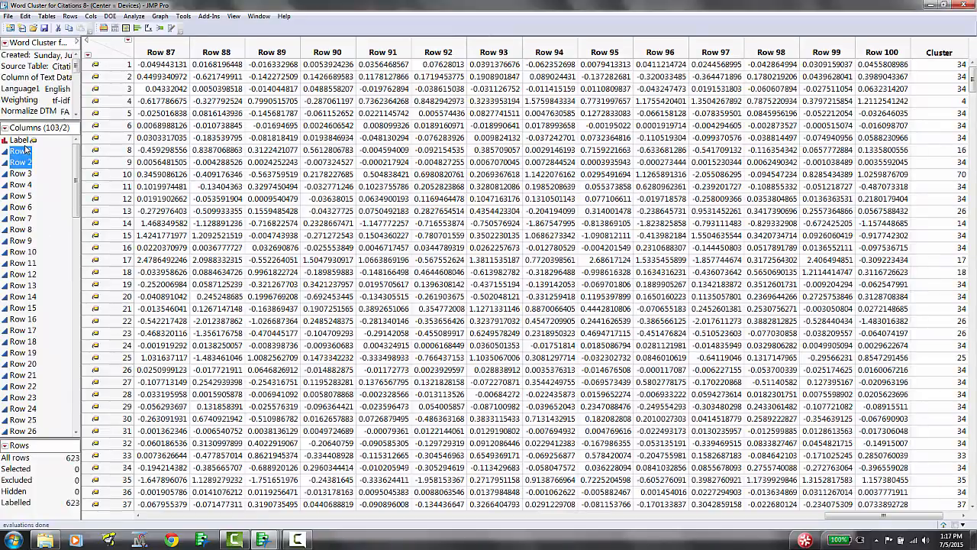
# Step: Create a subset table from all rows of the Word Cluster table, keeping only the Label and Cluster columns
pyautogui.click(37, 152)
pyautogui.moveTo(76, 195); pyautogui.dragTo(88, 430)
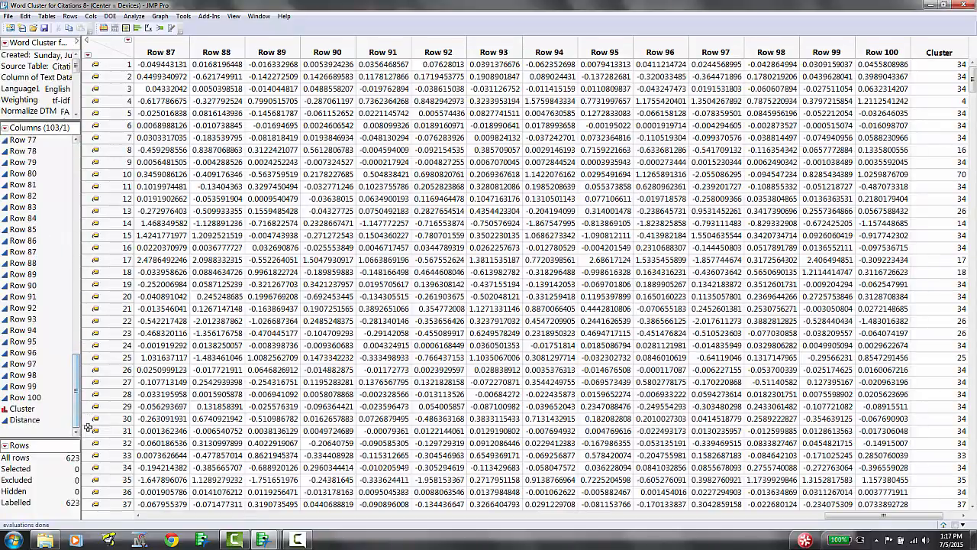
pyautogui.keyDown('shift'); pyautogui.click(29, 412); pyautogui.keyUp('shift')
pyautogui.click(29, 414)
pyautogui.click(29, 420)
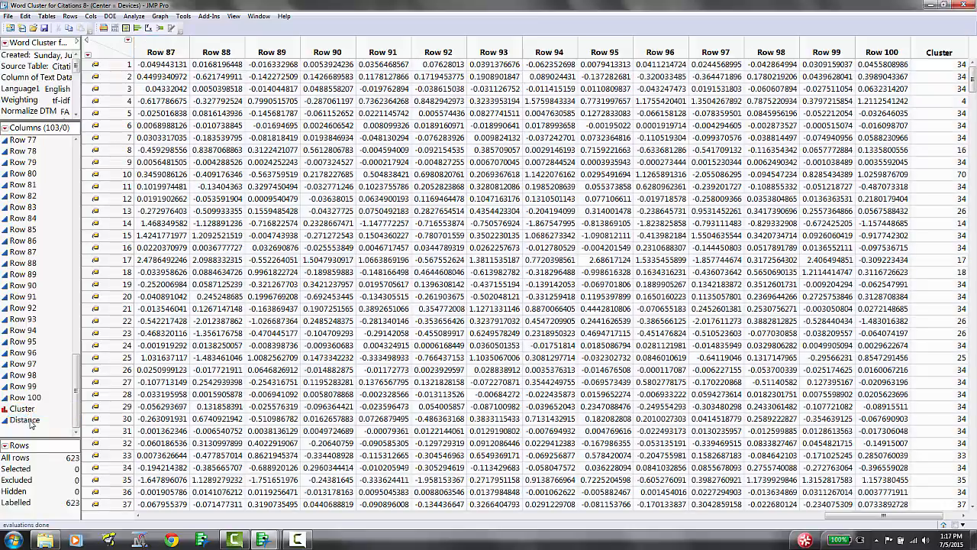
pyautogui.click(28, 411)
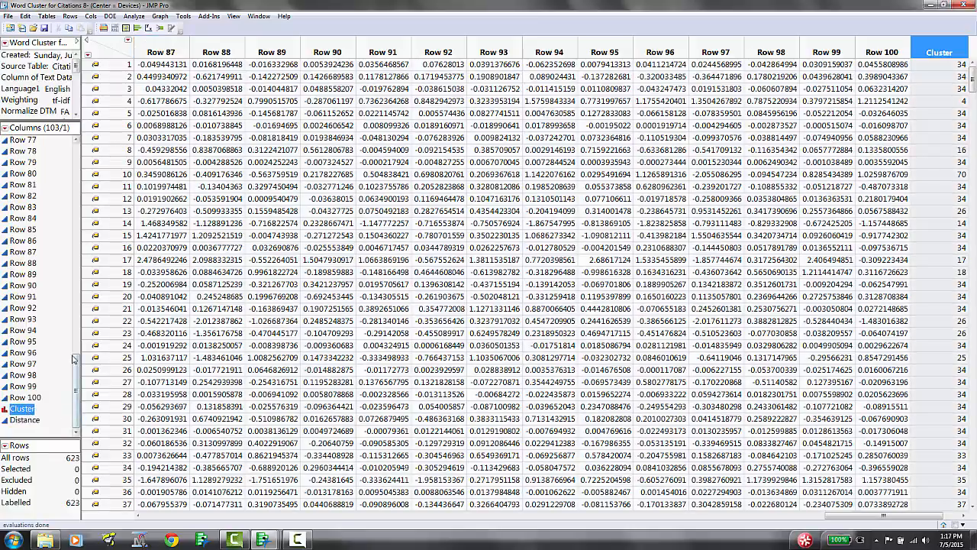
pyautogui.scroll(20, 31, 229)
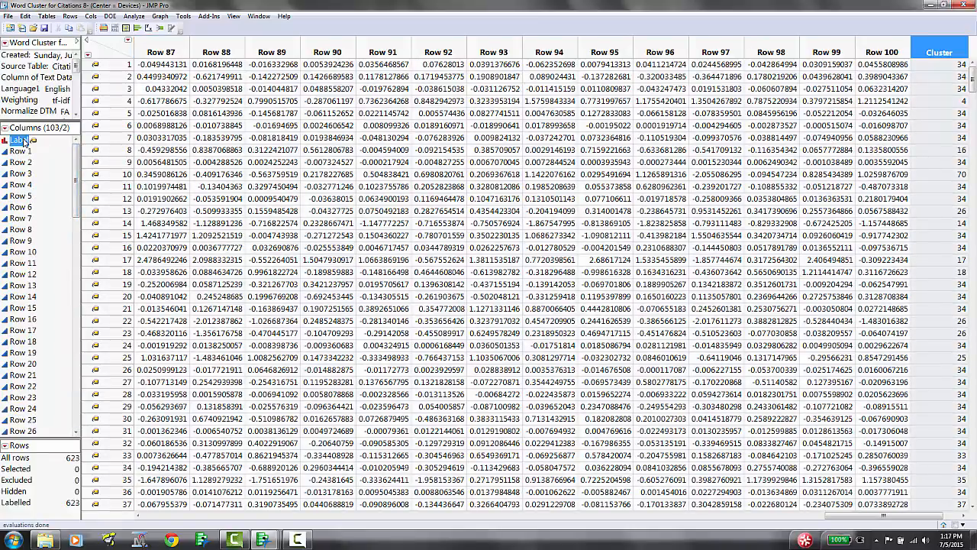
pyautogui.click(49, 17)
pyautogui.click(61, 46)
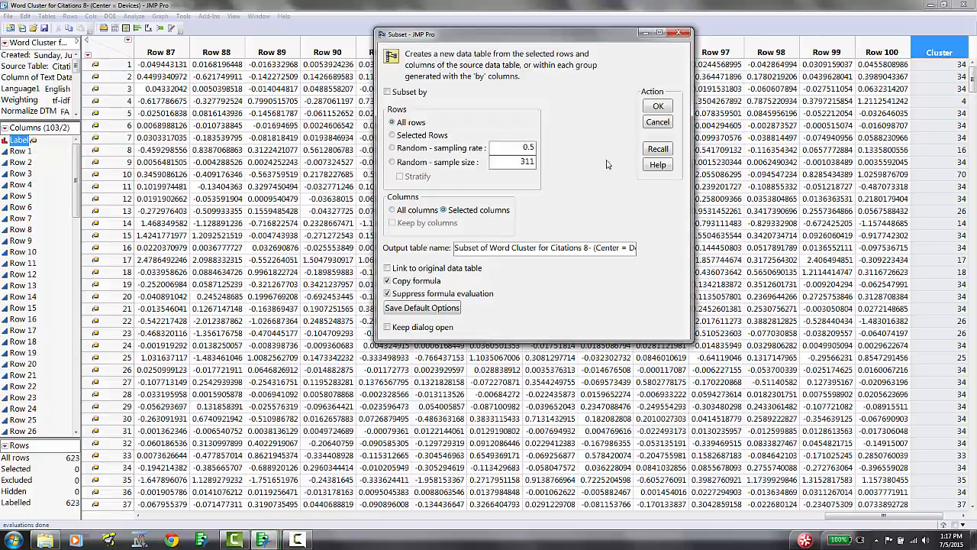
pyautogui.click(653, 108)
# Step: Maximize the new subset table and sort it by Cluster in ascending order
pyautogui.click(780, 43)
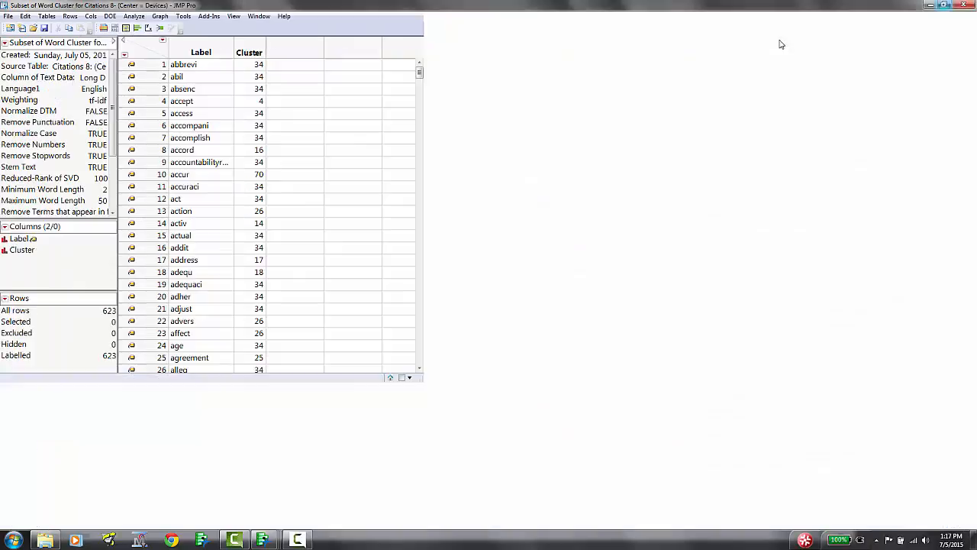
pyautogui.rightClick(254, 55)
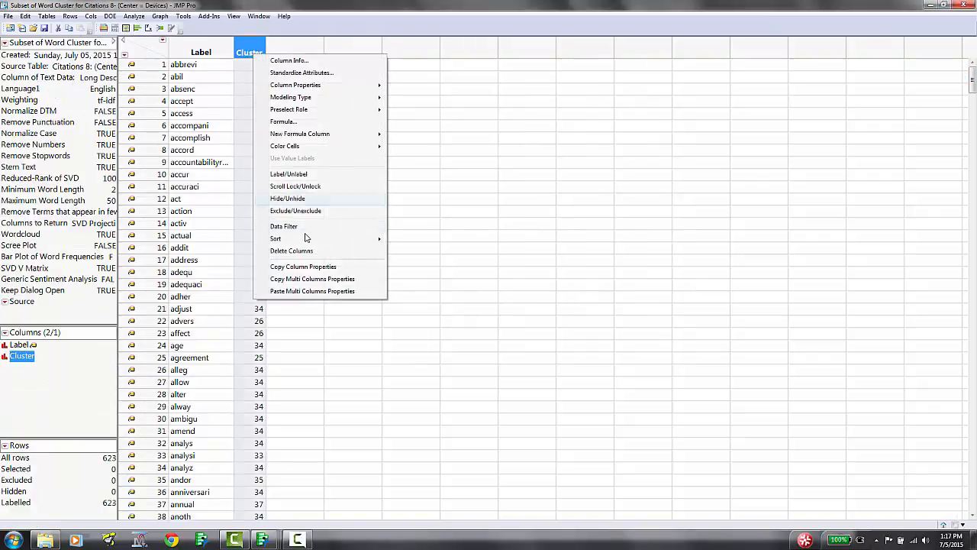
pyautogui.click(395, 243)
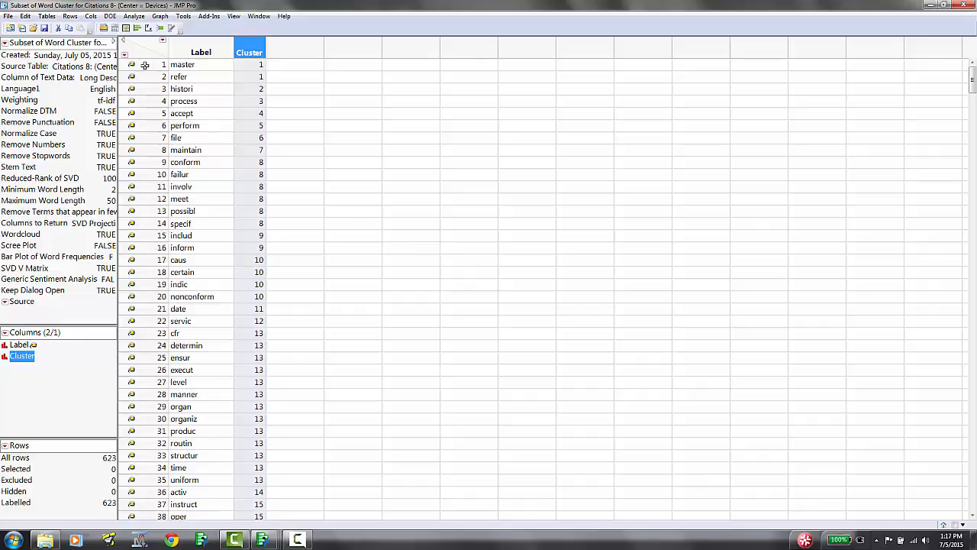
# Step: Examine the terms grouped in clusters 1, 8, 75, 74, 69 and 68 by highlighting their rows in the sorted subset table
pyautogui.moveTo(143, 65); pyautogui.dragTo(143, 73)
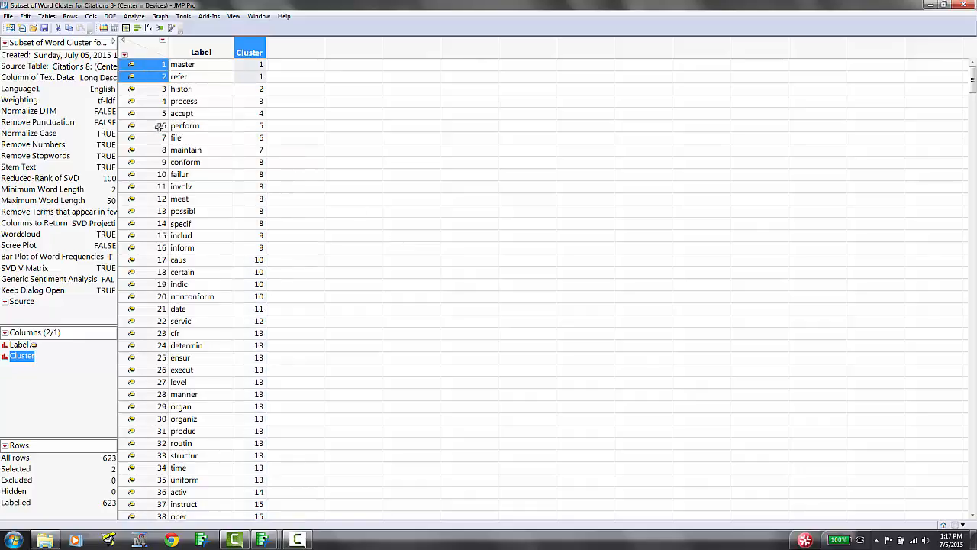
pyautogui.moveTo(150, 162); pyautogui.dragTo(156, 223)
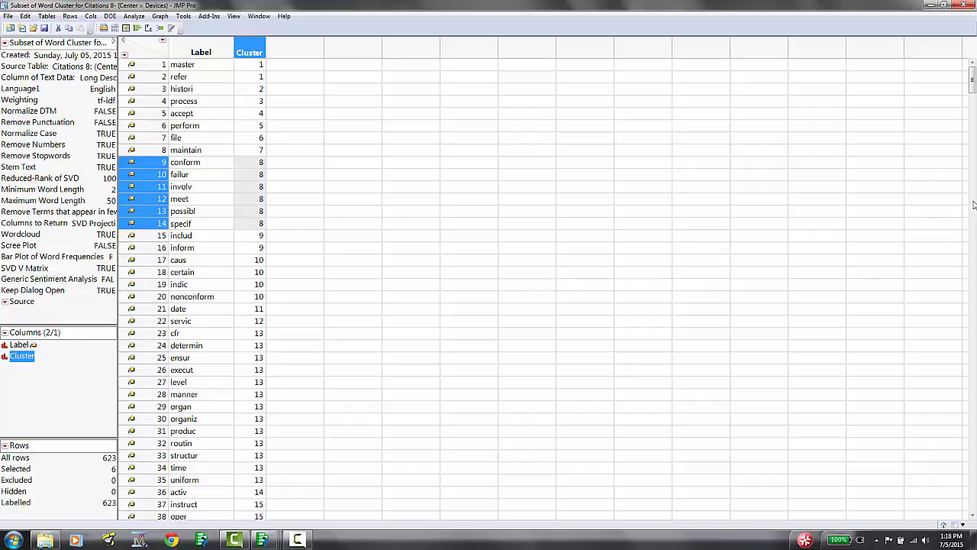
pyautogui.moveTo(973, 82); pyautogui.dragTo(973, 516)
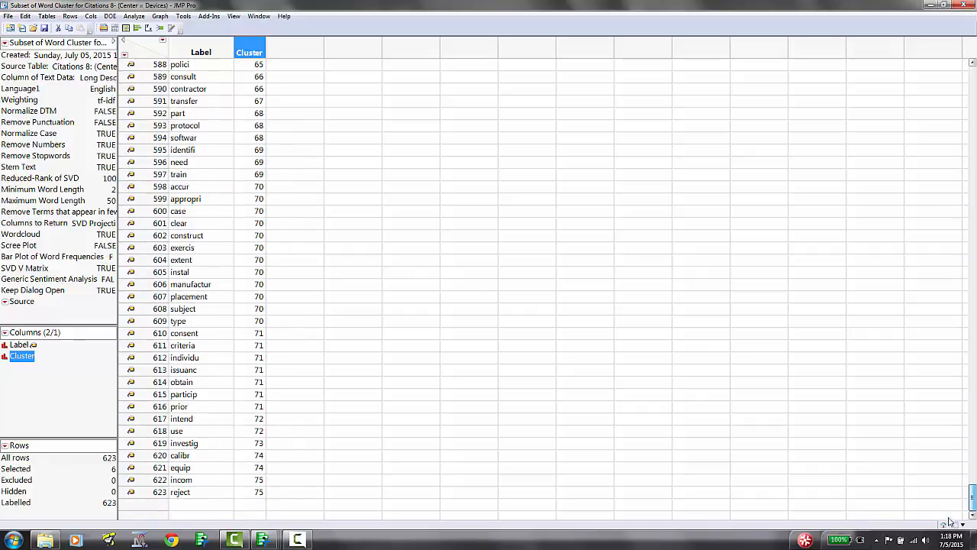
pyautogui.moveTo(145, 483); pyautogui.dragTo(142, 492)
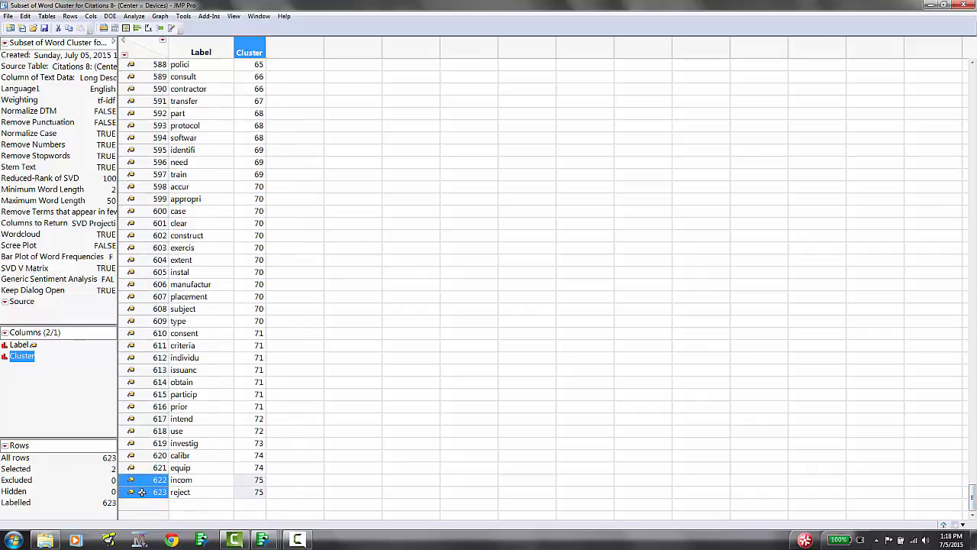
pyautogui.click(144, 49)
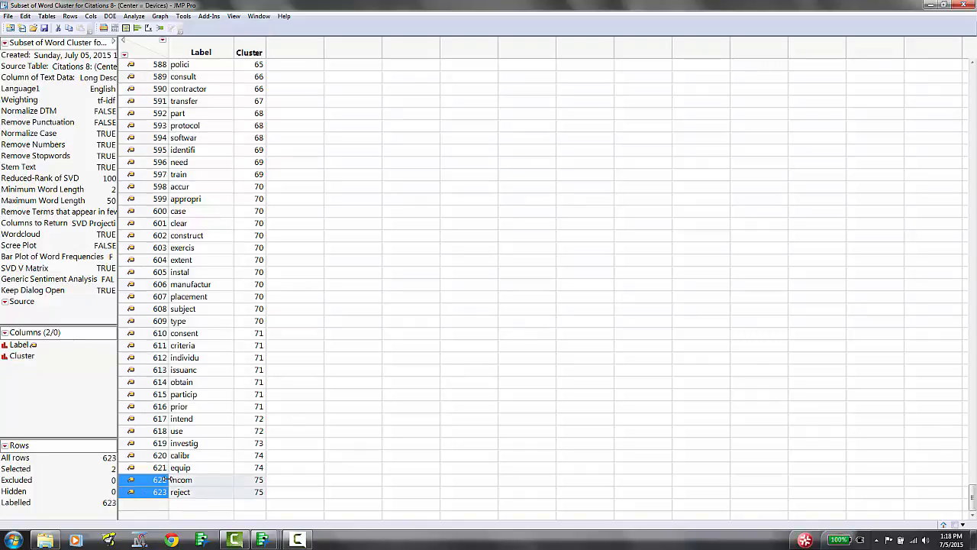
pyautogui.moveTo(156, 456); pyautogui.dragTo(152, 468)
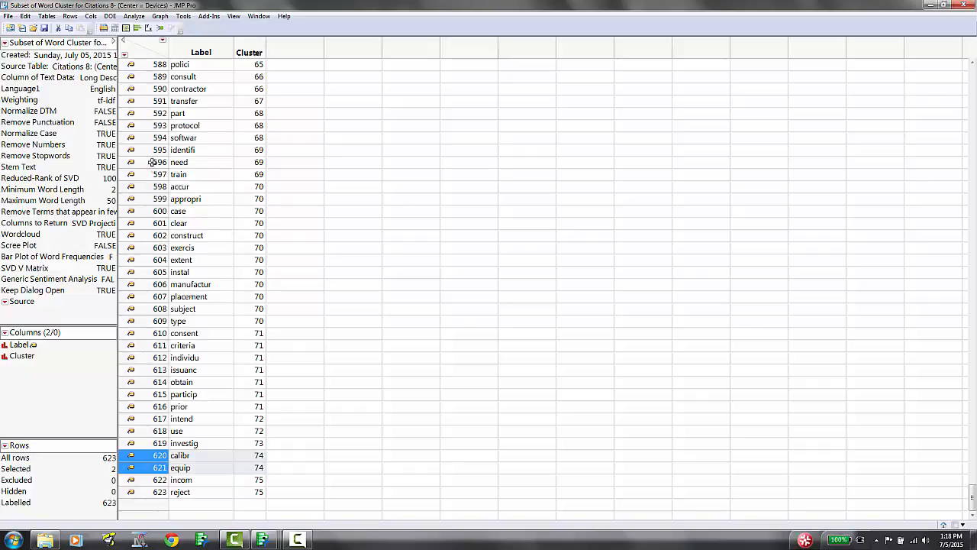
pyautogui.moveTo(150, 149); pyautogui.dragTo(149, 174)
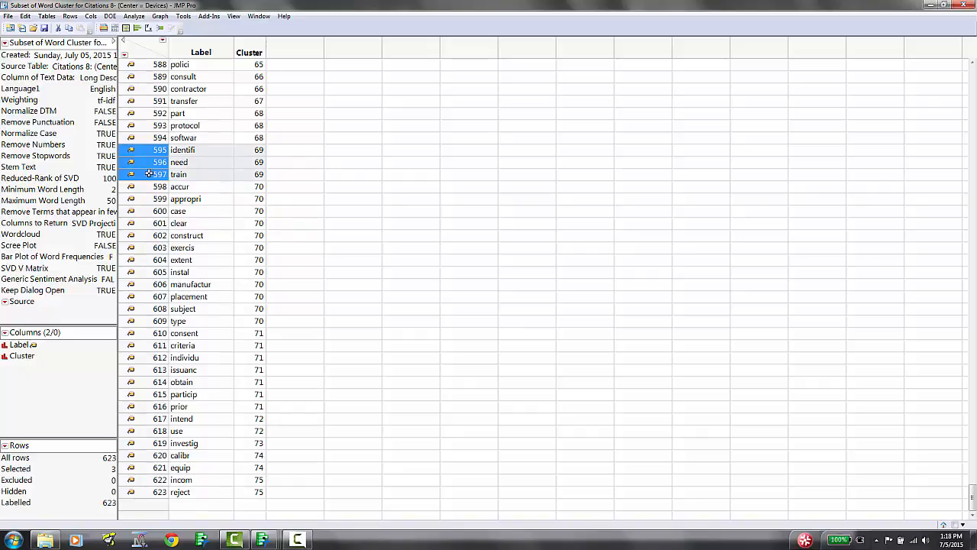
pyautogui.moveTo(150, 113); pyautogui.dragTo(148, 133)
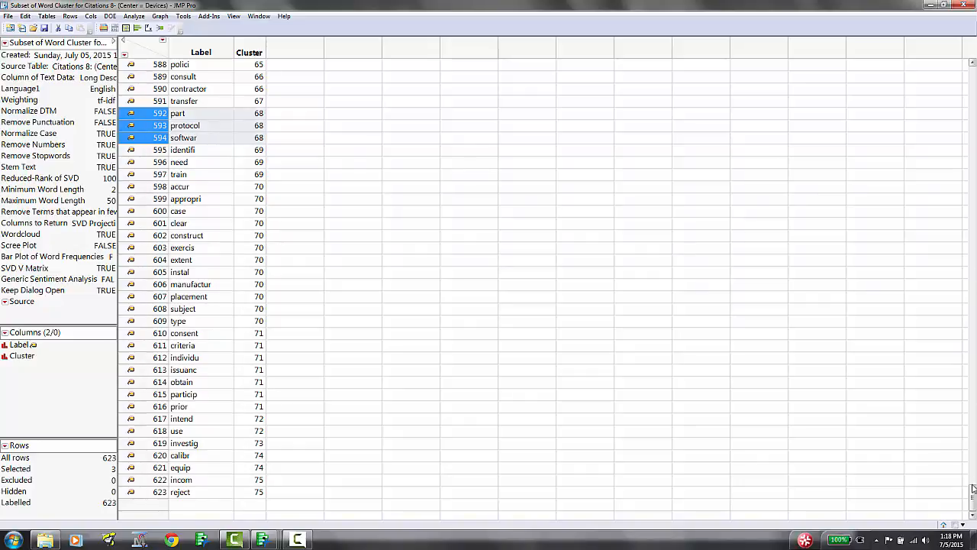
# Step: Examine the terms grouped in clusters 66, 62, 54 and 50 by highlighting their rows
pyautogui.moveTo(975, 492); pyautogui.dragTo(975, 489)
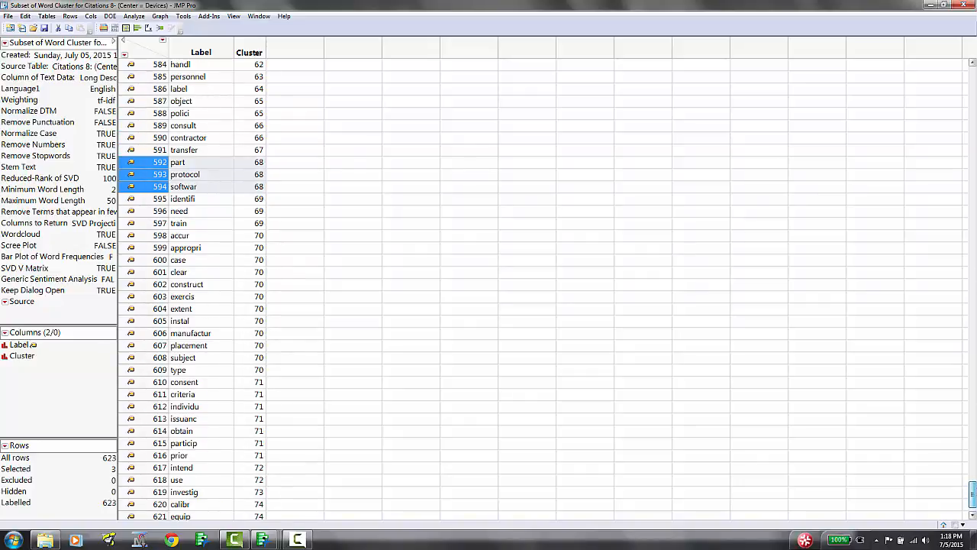
pyautogui.moveTo(144, 129); pyautogui.dragTo(144, 133)
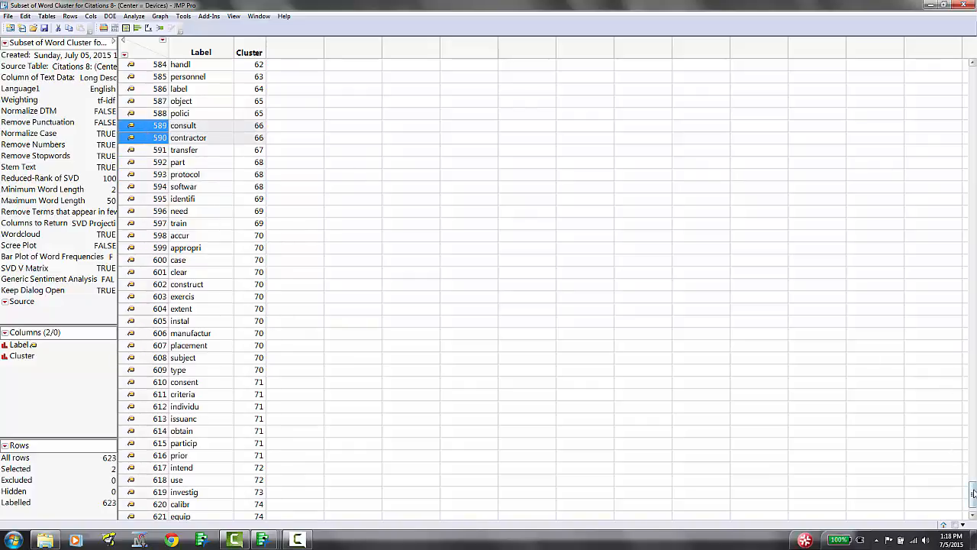
pyautogui.moveTo(974, 494); pyautogui.dragTo(974, 481)
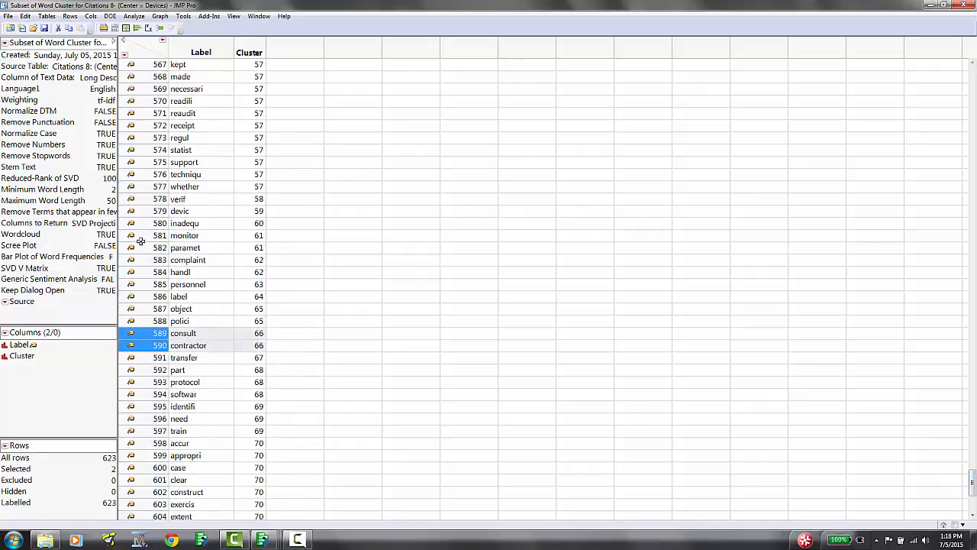
pyautogui.moveTo(141, 235); pyautogui.dragTo(152, 261)
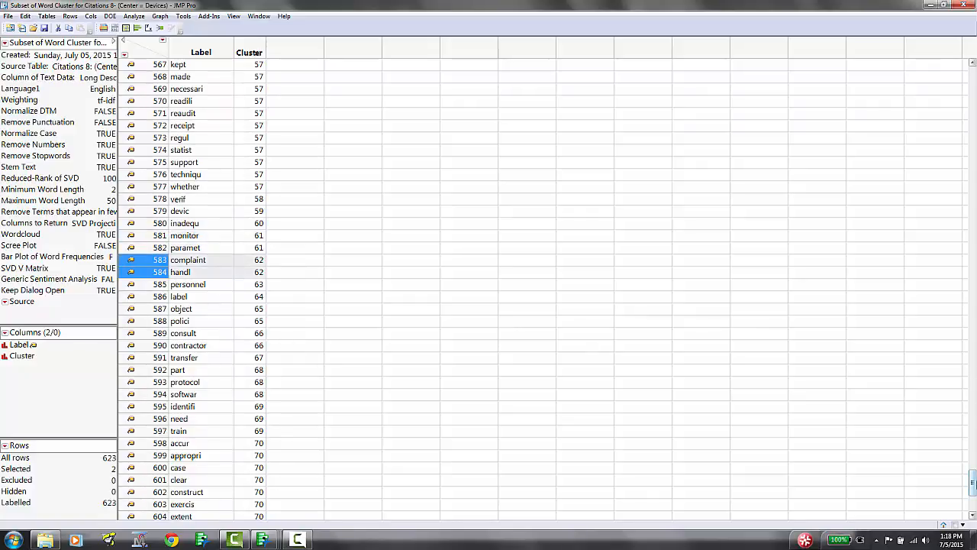
pyautogui.moveTo(973, 483); pyautogui.dragTo(973, 472)
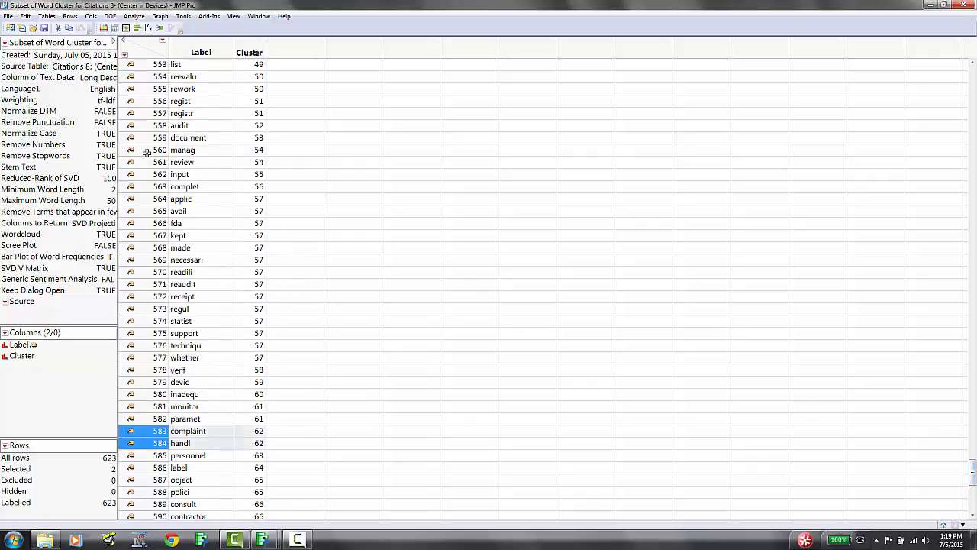
pyautogui.moveTo(147, 153); pyautogui.dragTo(146, 158)
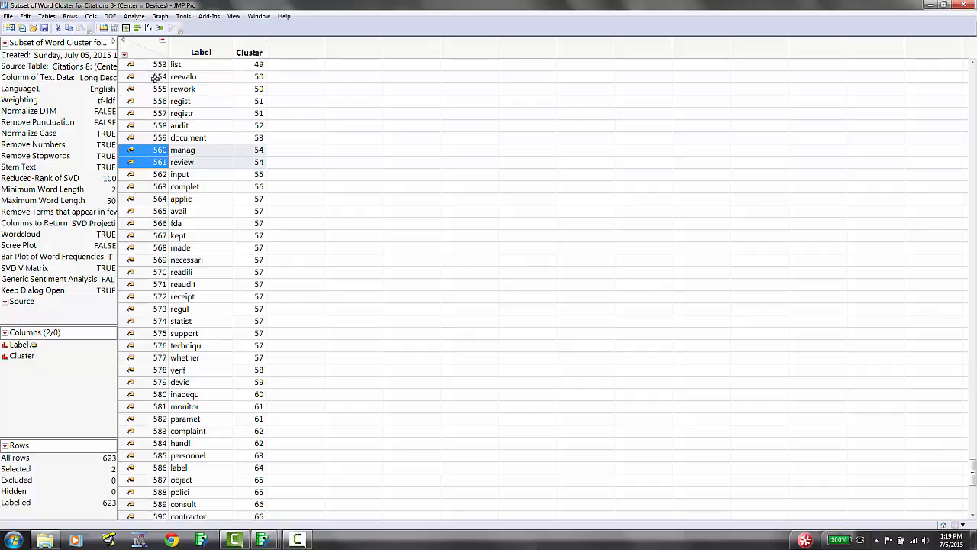
pyautogui.moveTo(156, 79); pyautogui.dragTo(155, 90)
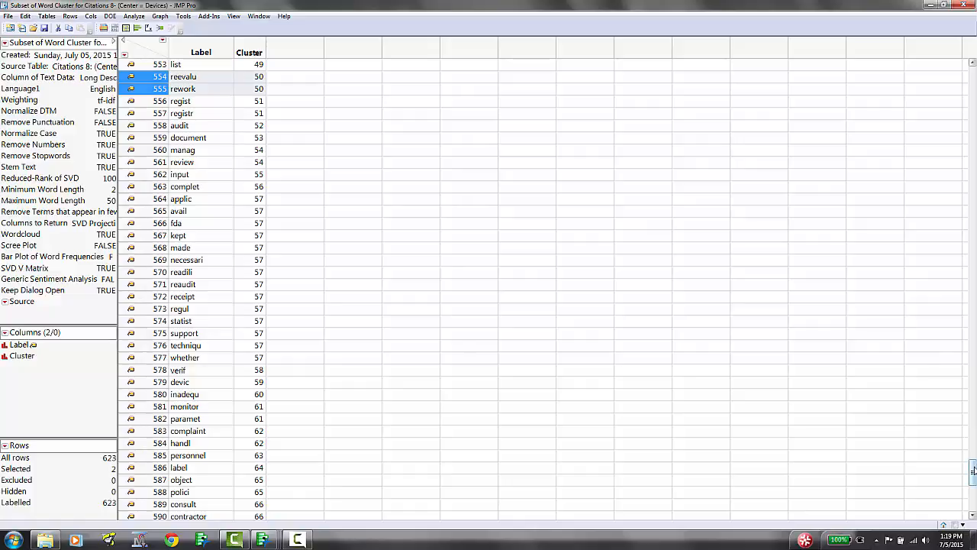
# Step: Examine the term groups of clusters 46, 45 and 41, plus the large group of terms in cluster 34
pyautogui.moveTo(973, 472); pyautogui.dragTo(973, 459)
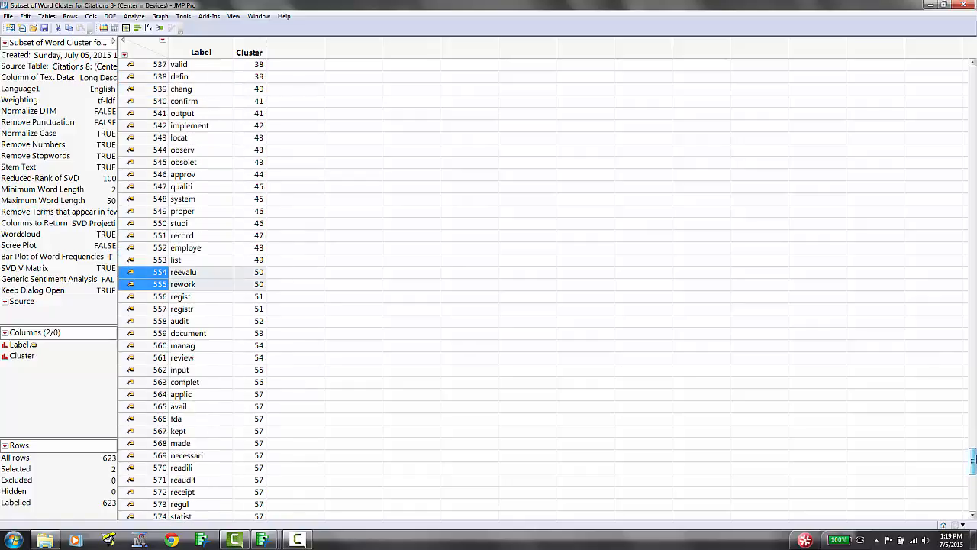
pyautogui.click(148, 214)
pyautogui.moveTo(149, 217); pyautogui.dragTo(149, 223)
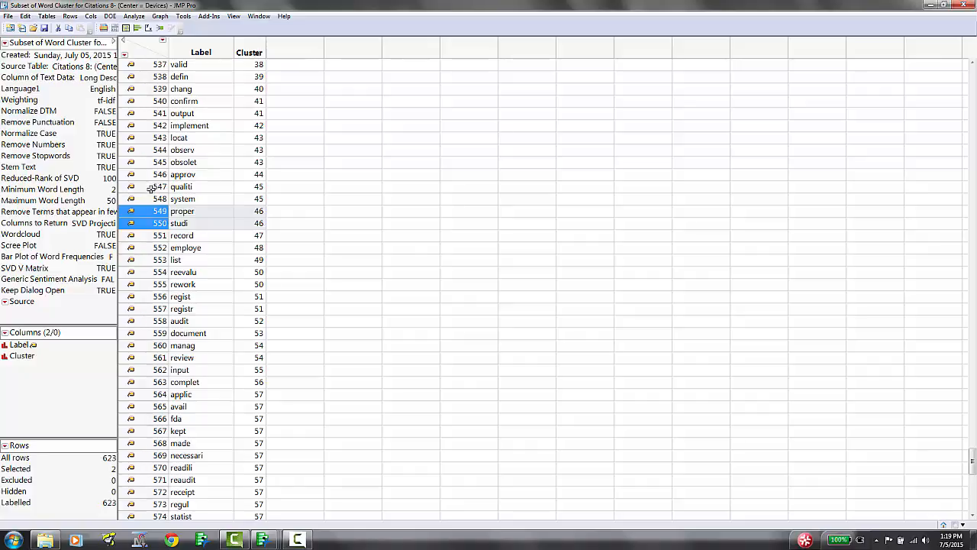
pyautogui.moveTo(151, 188); pyautogui.dragTo(151, 193)
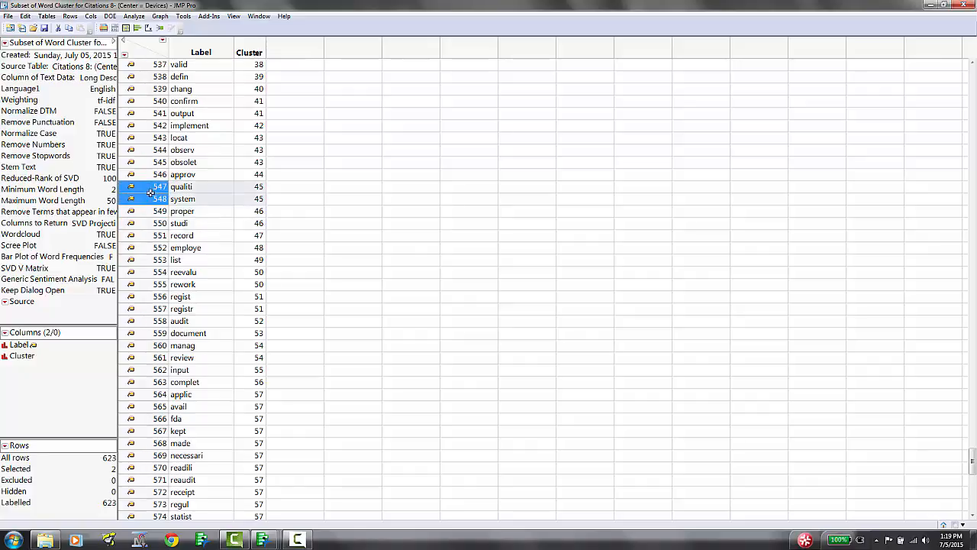
pyautogui.moveTo(155, 101); pyautogui.dragTo(154, 109)
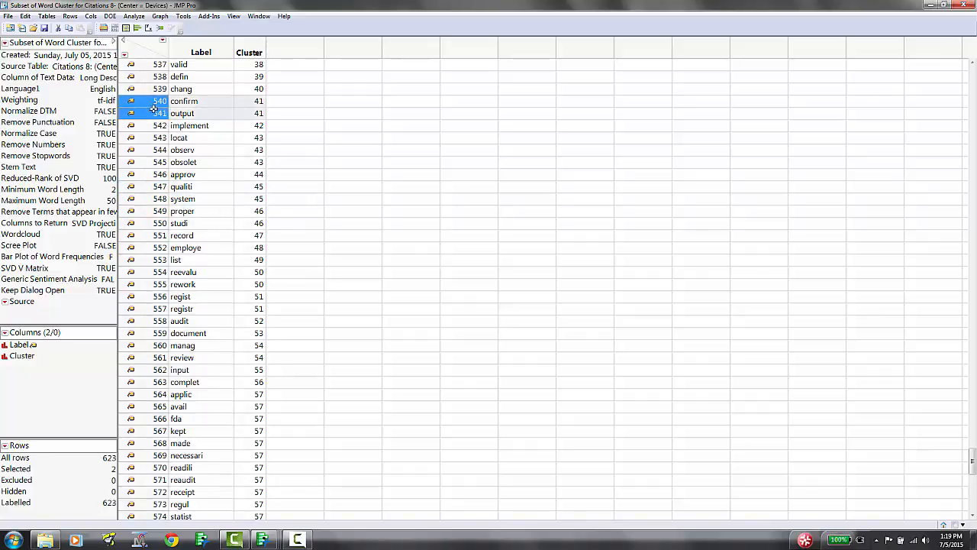
pyautogui.moveTo(973, 461); pyautogui.dragTo(972, 321)
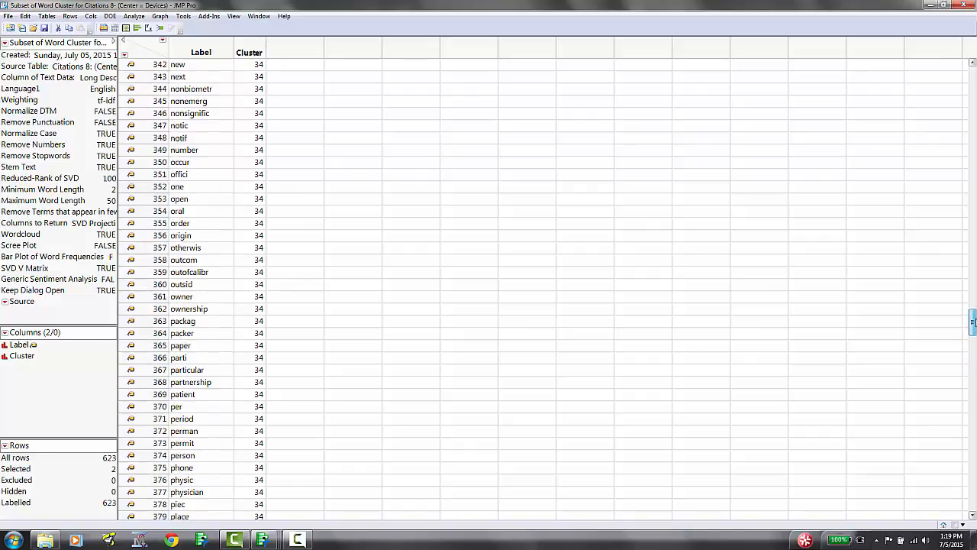
# Step: Switch to the Text Mining Summary report and review its SVD1 by SVD2 plot, 3D scatterplot and word cloud
pyautogui.moveTo(7, 374)
pyautogui.mouseDown()
pyautogui.moveTo(29, 348)
pyautogui.moveTo(152, 270)
pyautogui.moveTo(259, 209)
pyautogui.moveTo(389, 155)
pyautogui.mouseUp()
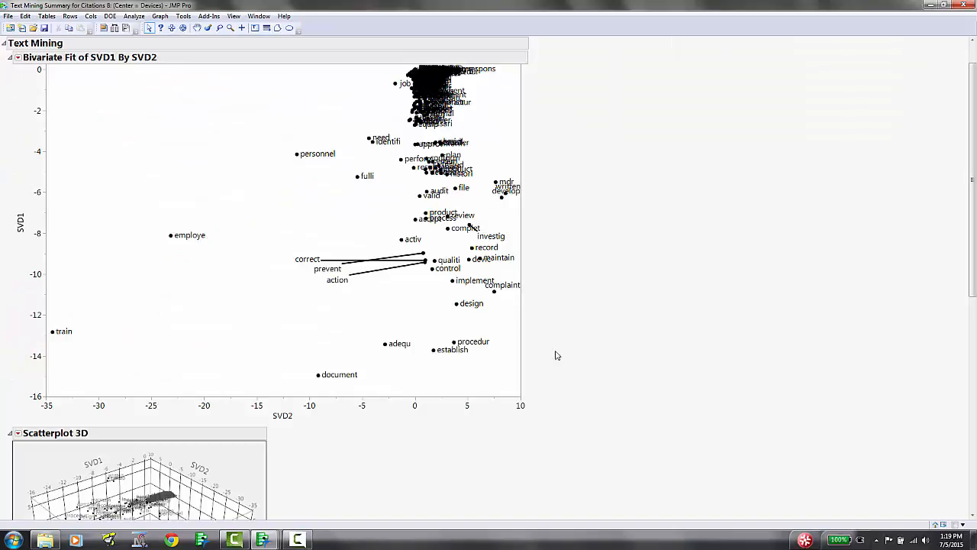
pyautogui.moveTo(593, 372)
pyautogui.mouseDown()
pyautogui.moveTo(345, 341)
pyautogui.moveTo(422, 410)
pyautogui.moveTo(496, 350)
pyautogui.mouseUp()
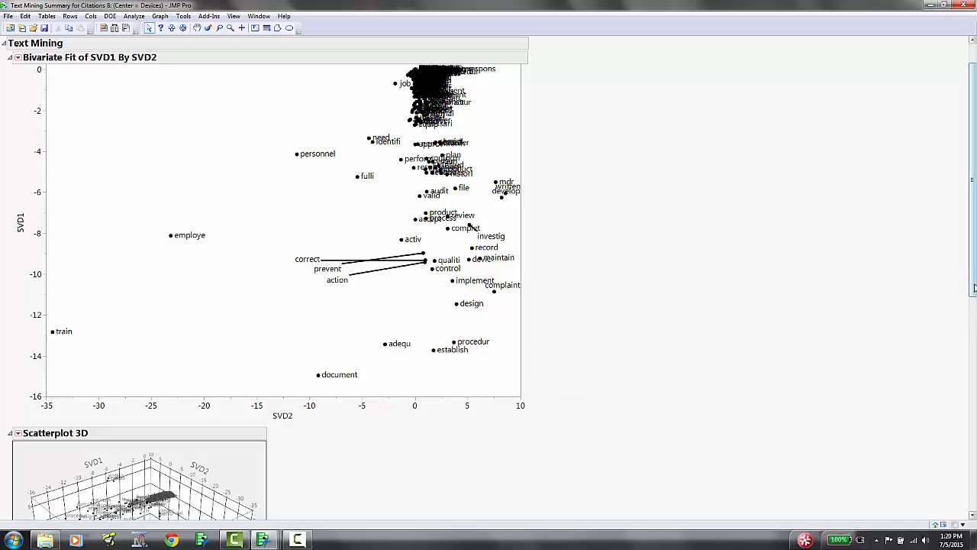
pyautogui.scroll(-5, 973, 309)
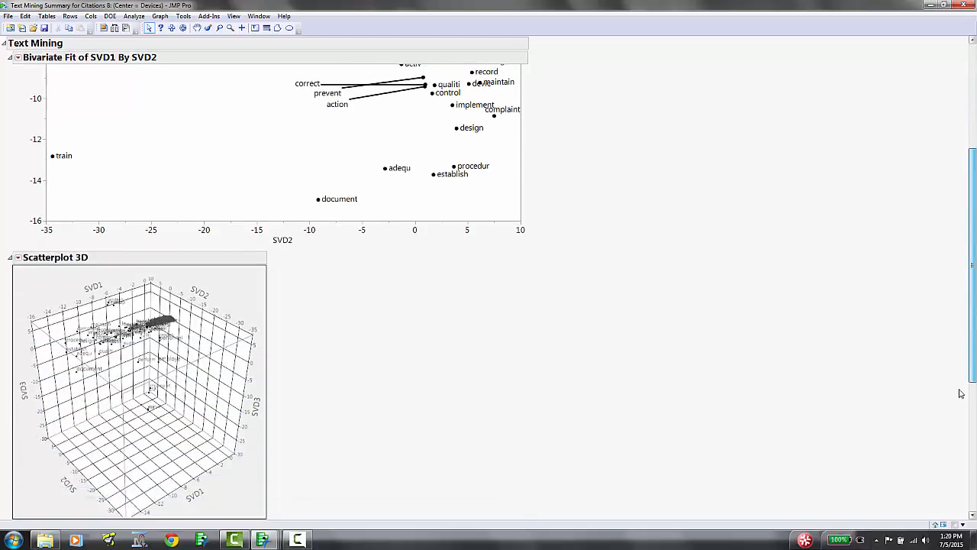
pyautogui.scroll(-4, 962, 459)
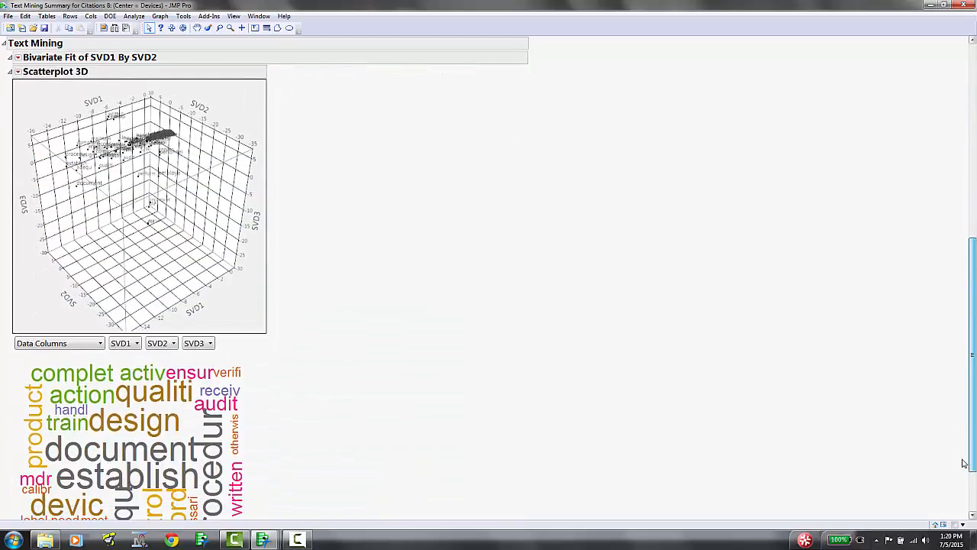
pyautogui.scroll(-1, 965, 470)
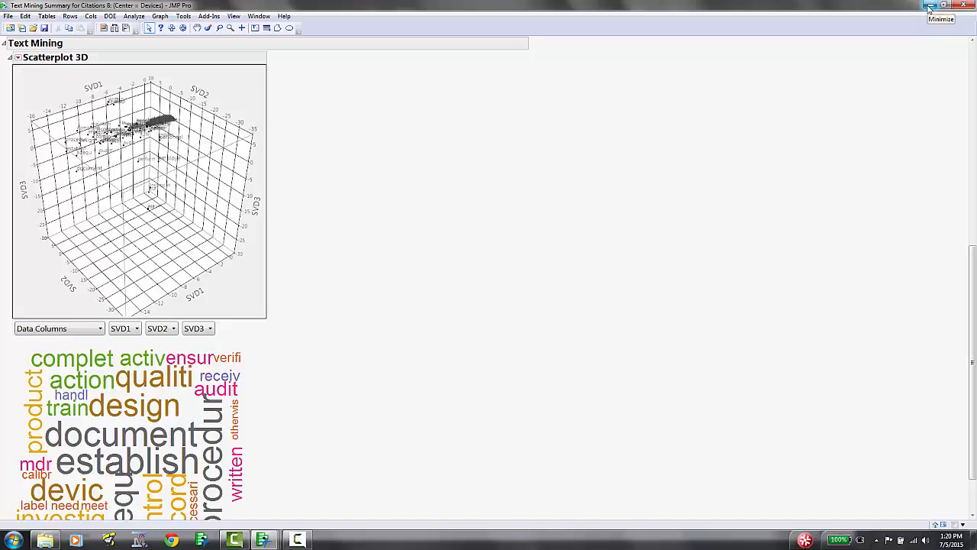
# Step: Bring up the Text Mining Output table for the Devices citations, maximize it and review its Long Desc and SVD columns
pyautogui.click(259, 16)
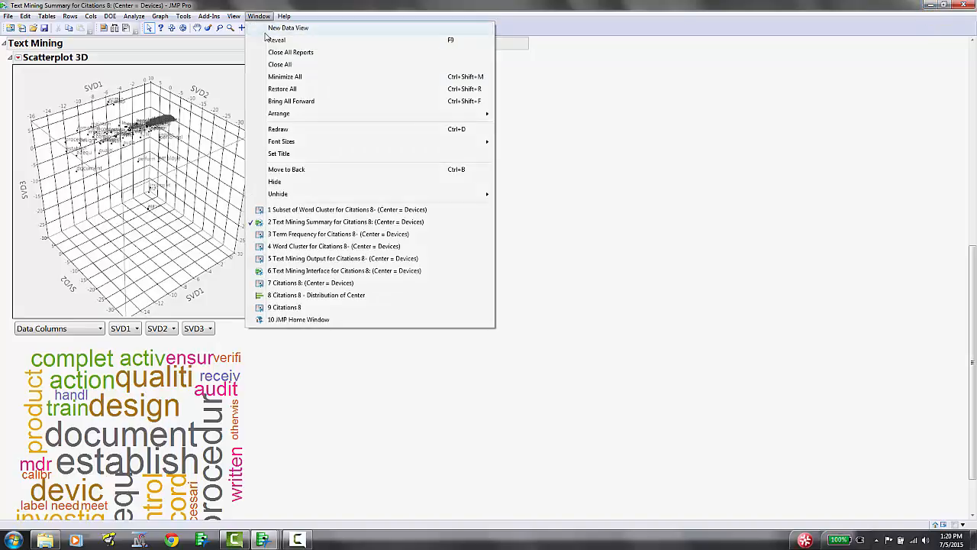
pyautogui.moveTo(319, 196)
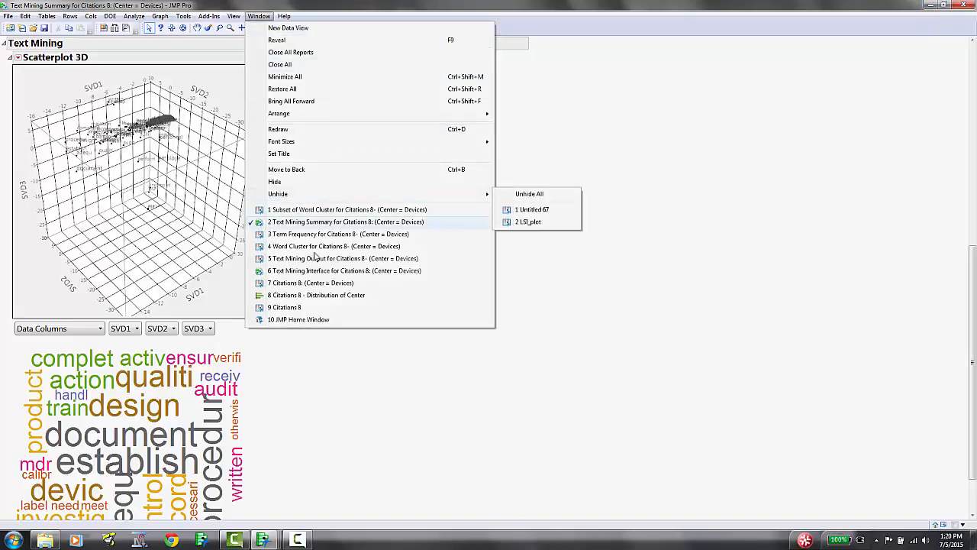
pyautogui.click(336, 259)
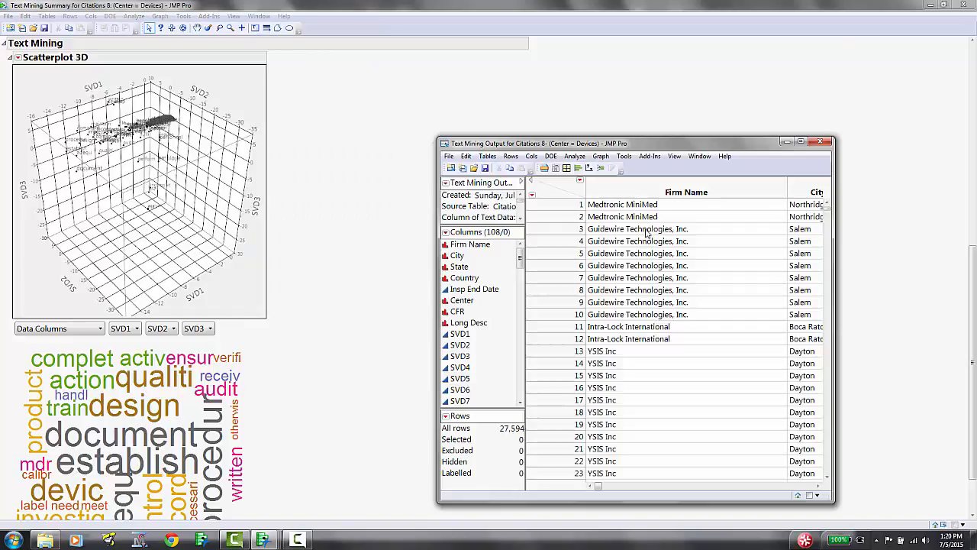
pyautogui.click(800, 142)
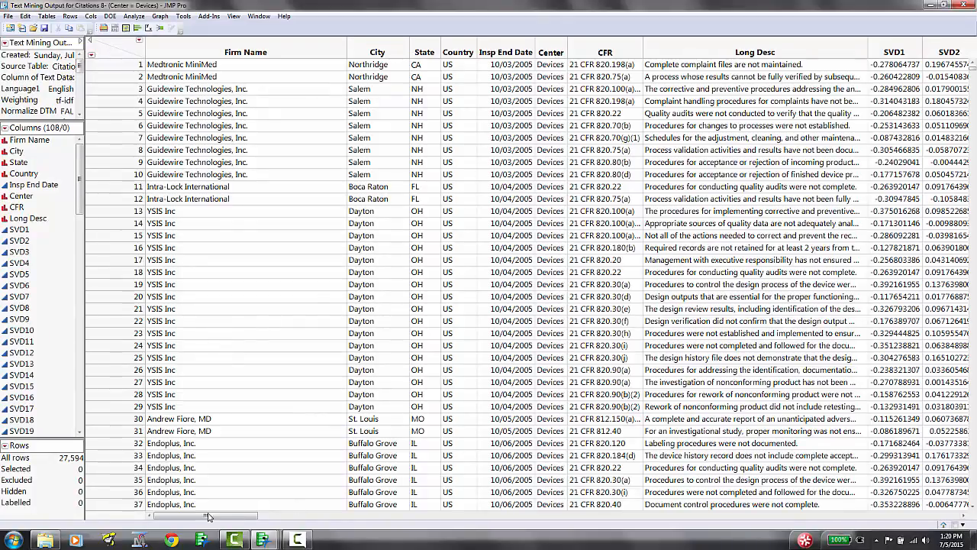
pyautogui.moveTo(207, 517); pyautogui.dragTo(270, 524)
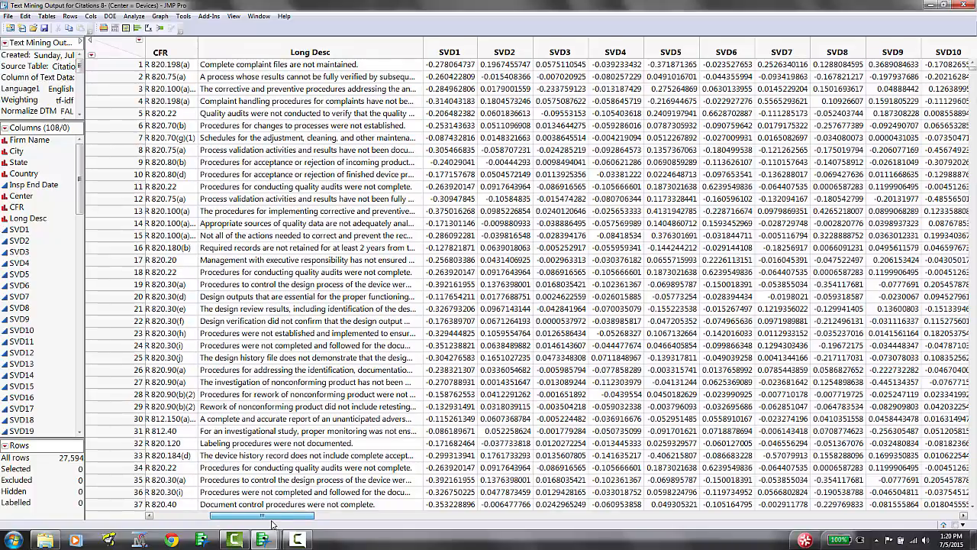
pyautogui.moveTo(271, 523); pyautogui.dragTo(277, 524)
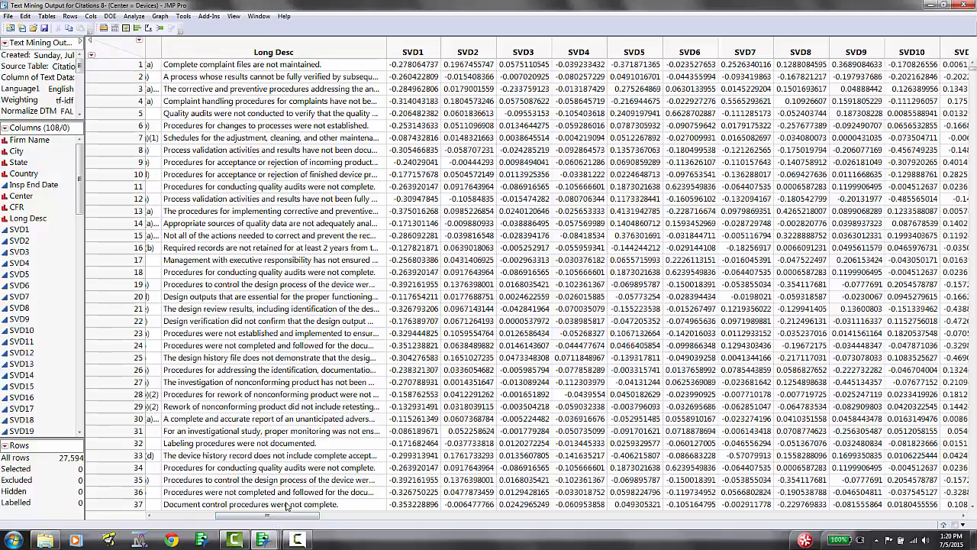
pyautogui.moveTo(291, 516); pyautogui.dragTo(228, 517)
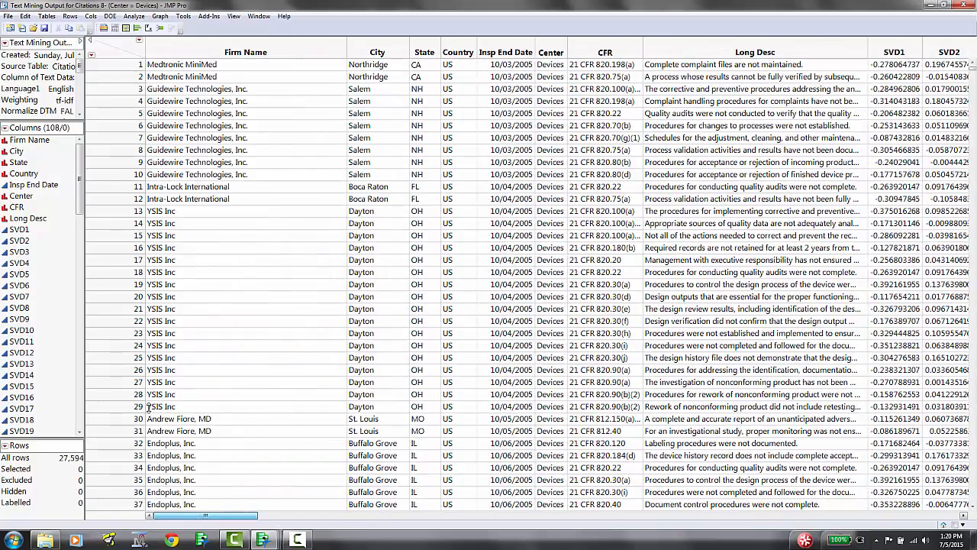
# Step: Launch a KMeans cluster analysis of the text mining output with columns SVD1 through SVD100 as Y variables
pyautogui.click(134, 16)
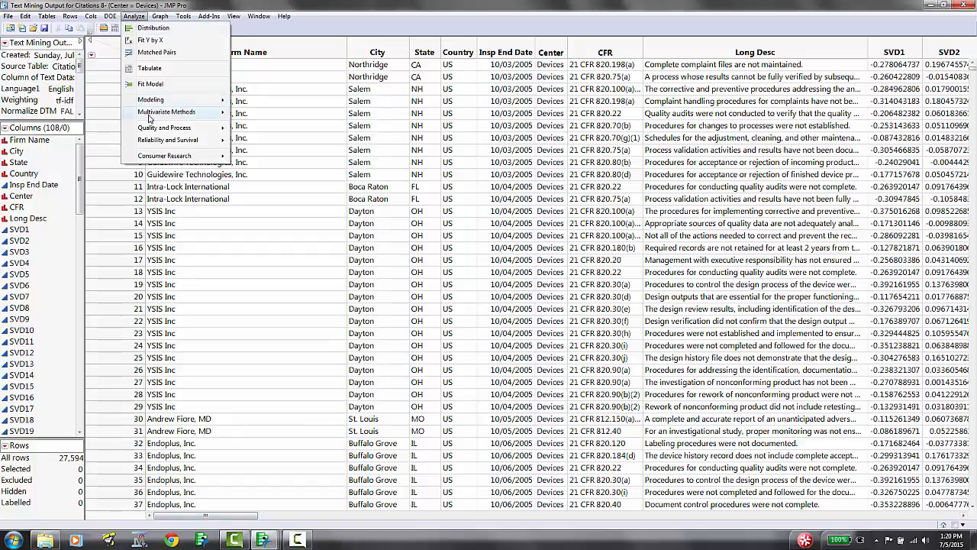
pyautogui.moveTo(150, 117)
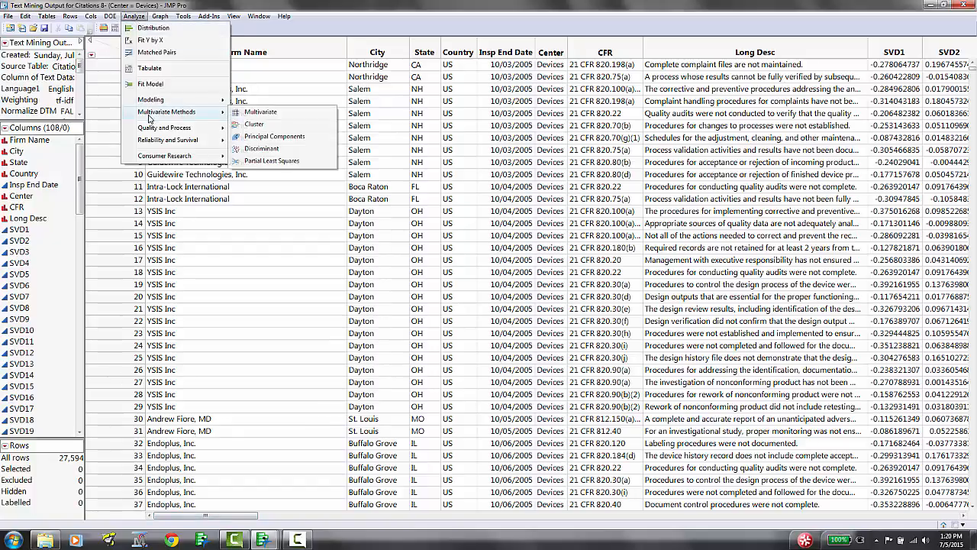
pyautogui.click(281, 126)
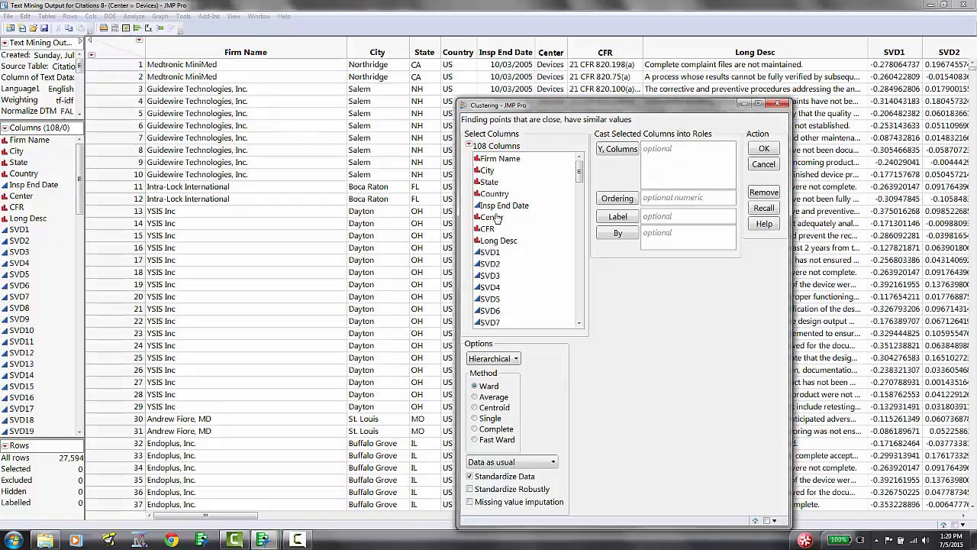
pyautogui.click(497, 252)
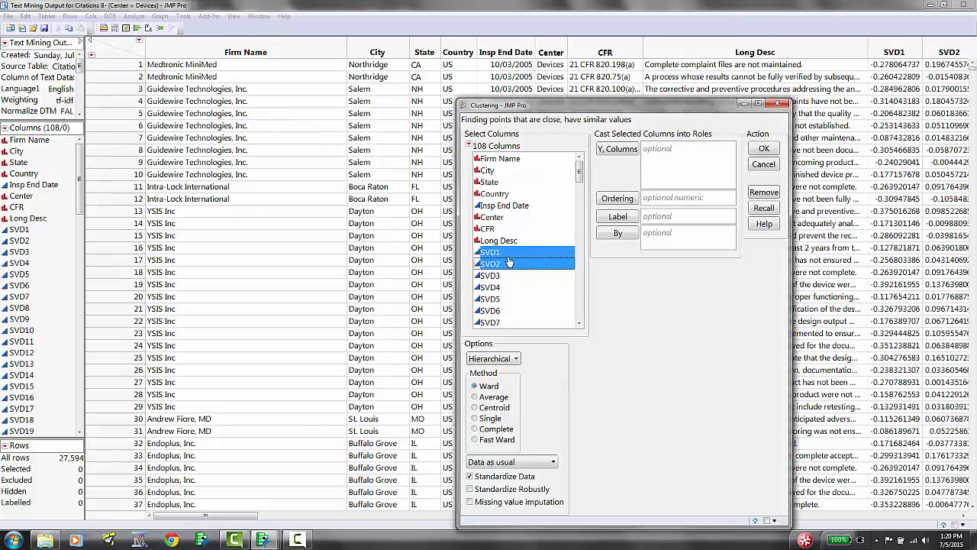
pyautogui.moveTo(579, 172); pyautogui.dragTo(568, 330)
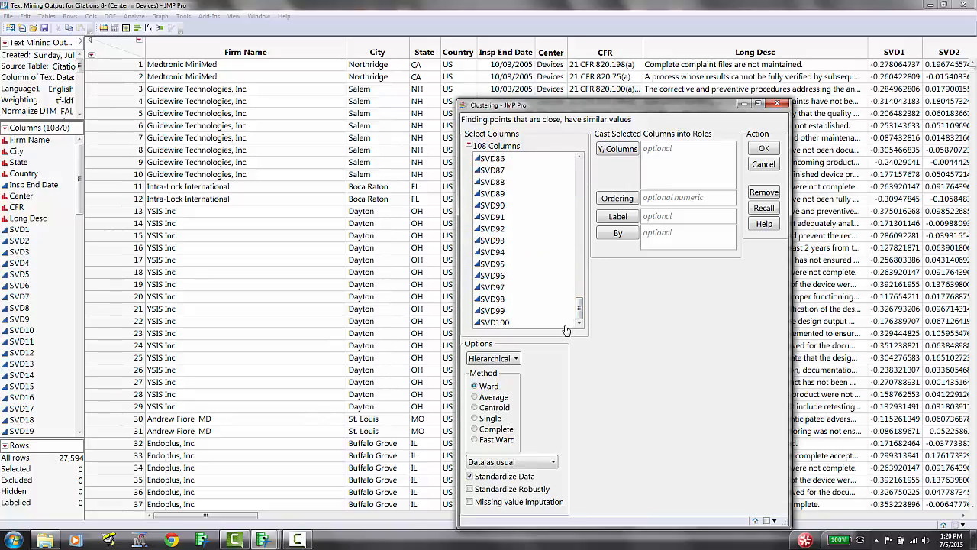
pyautogui.keyDown('shift'); pyautogui.click(527, 324); pyautogui.keyUp('shift')
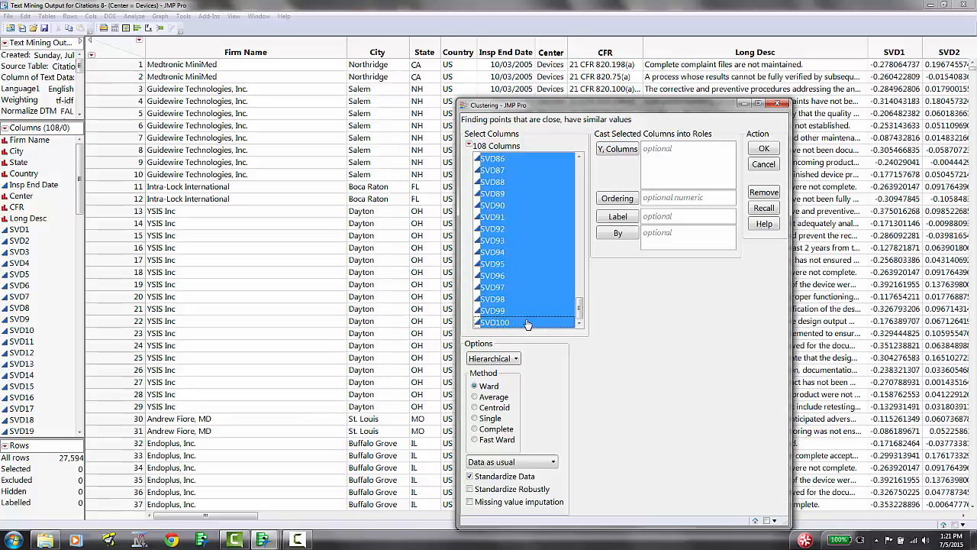
pyautogui.click(621, 150)
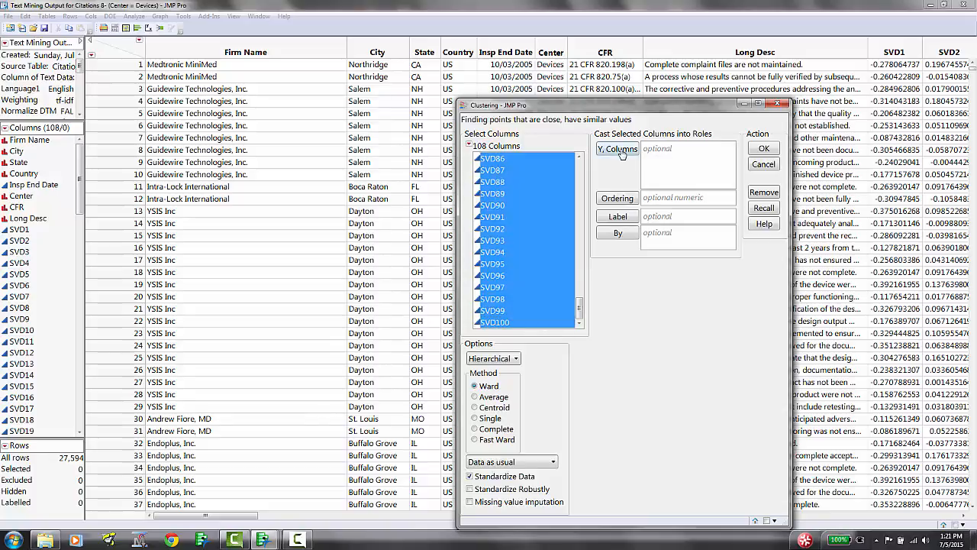
pyautogui.click(509, 360)
pyautogui.click(495, 370)
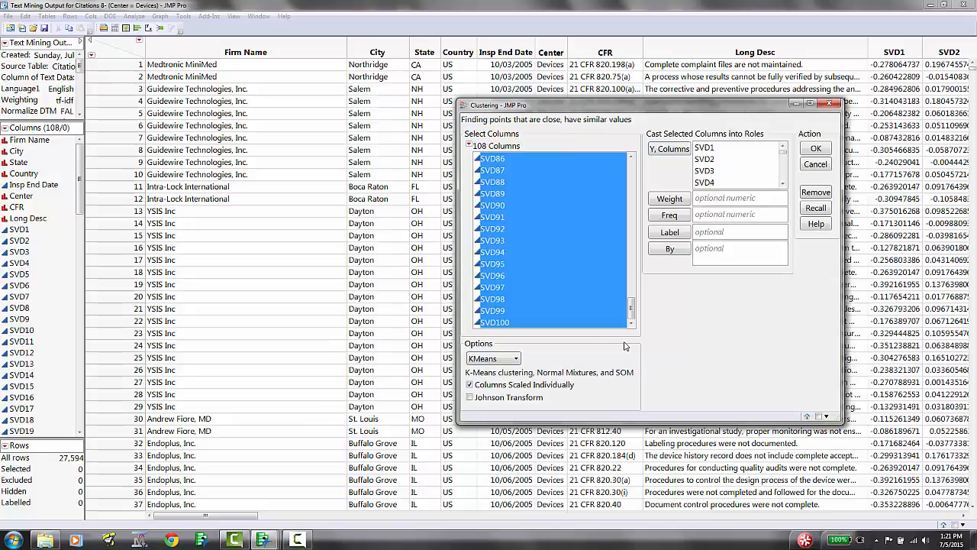
pyautogui.click(816, 149)
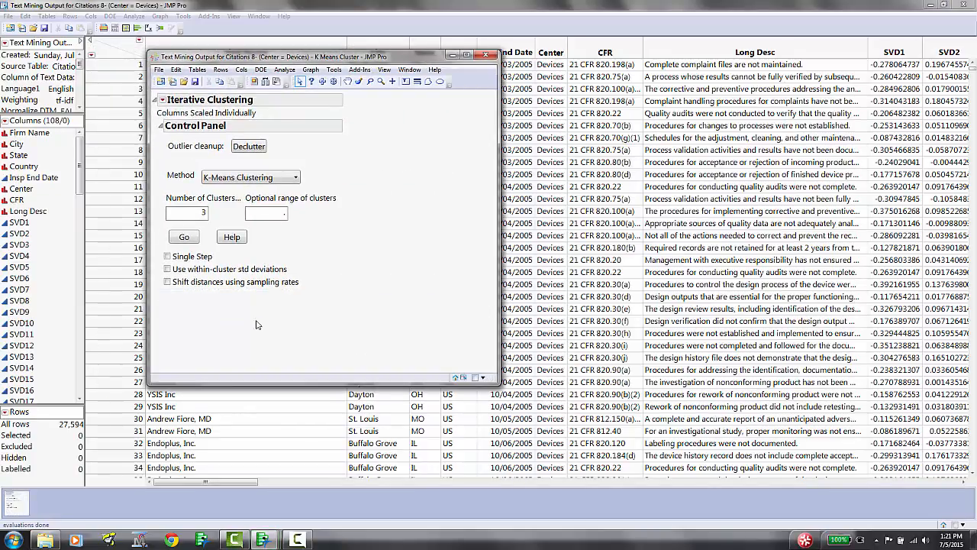
# Step: Run K-Means Clustering with 250 clusters and save the cluster assignments to the data table
pyautogui.doubleClick(200, 214)
pyautogui.write('20')
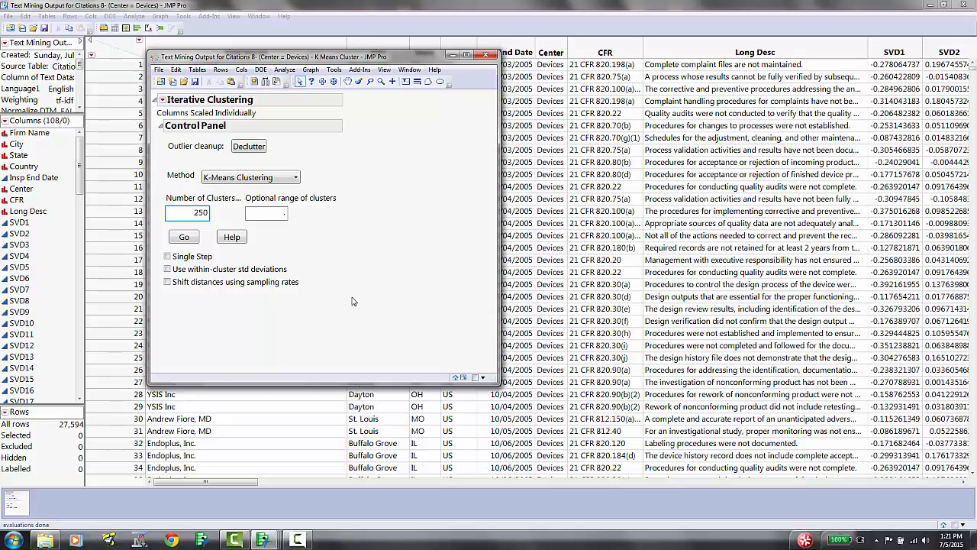
pyautogui.click(184, 239)
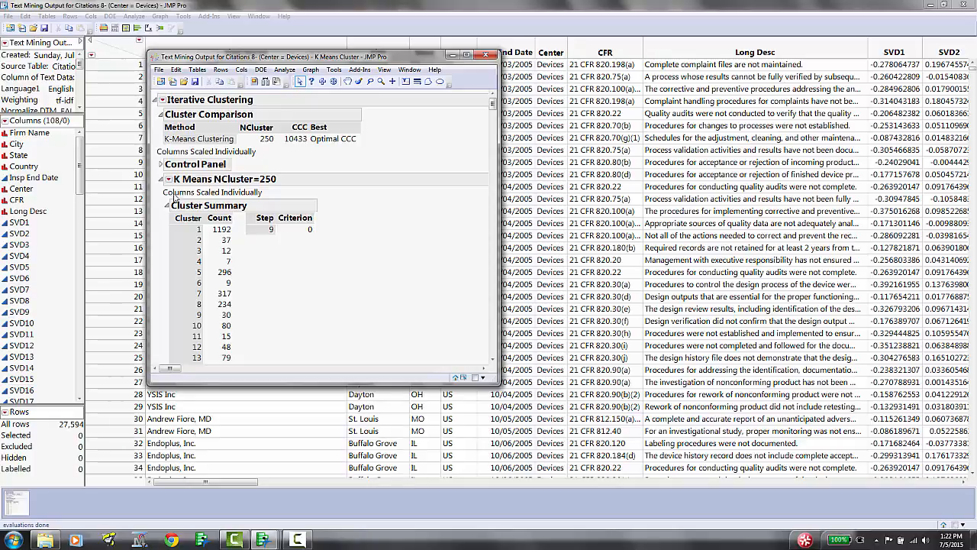
pyautogui.click(168, 180)
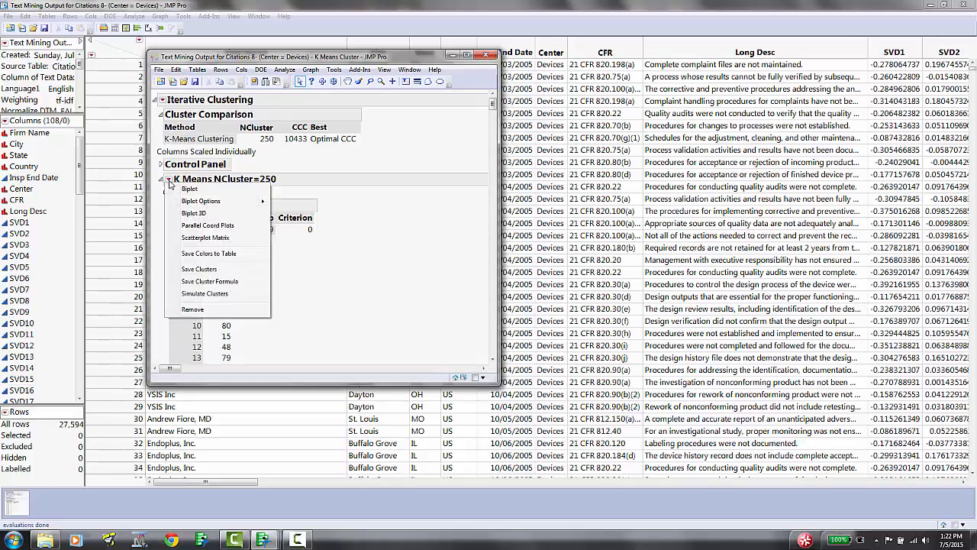
pyautogui.click(199, 272)
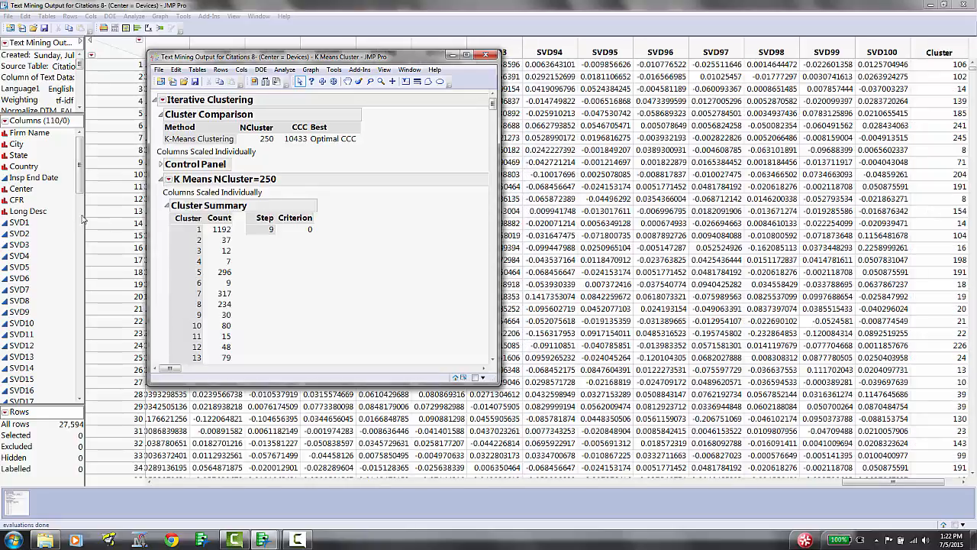
# Step: Create a subset table of all rows with only the CFR, Long Desc and Cluster columns, and maximize it
pyautogui.click(26, 202)
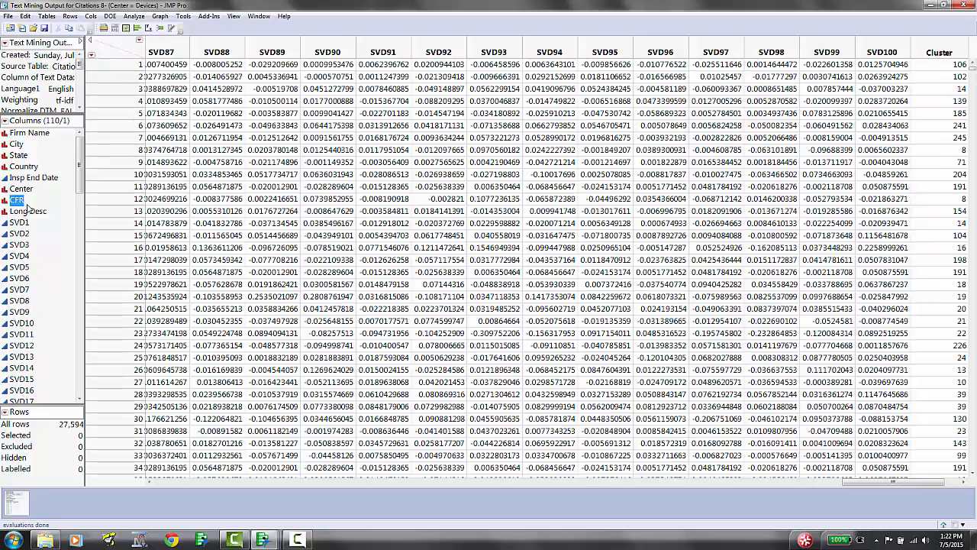
pyautogui.keyDown('shift'); pyautogui.click(29, 211); pyautogui.keyUp('shift')
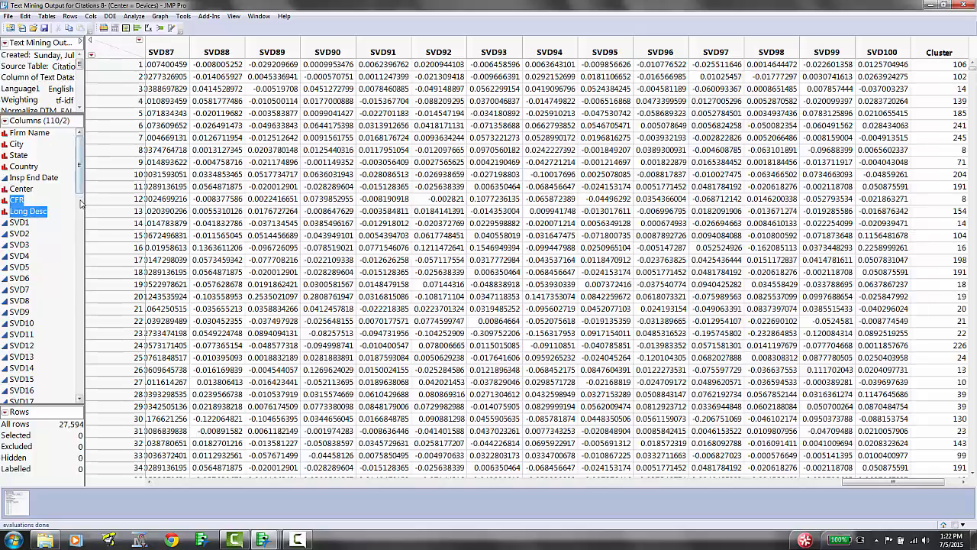
pyautogui.moveTo(78, 164); pyautogui.dragTo(82, 401)
pyautogui.keyDown('ctrl'); pyautogui.click(22, 379); pyautogui.keyUp('ctrl')
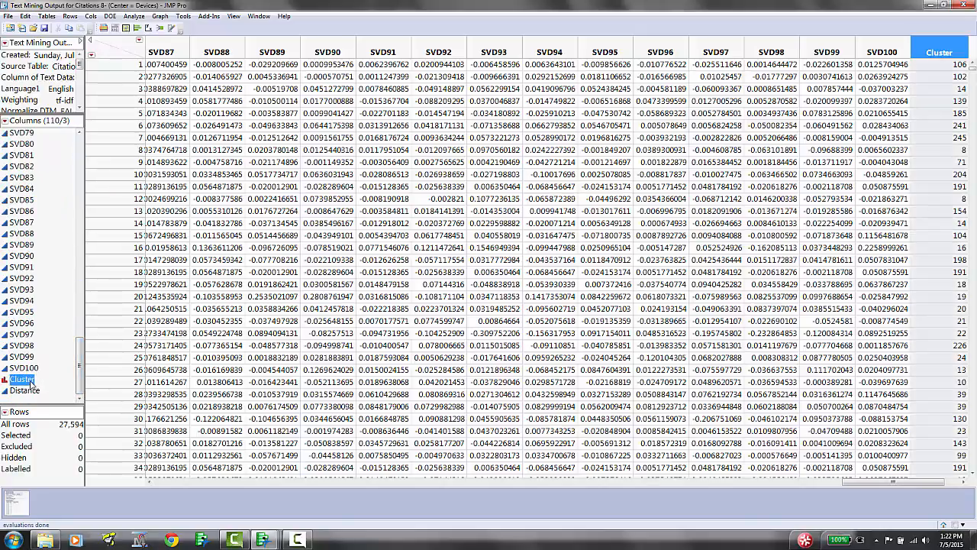
pyautogui.click(46, 16)
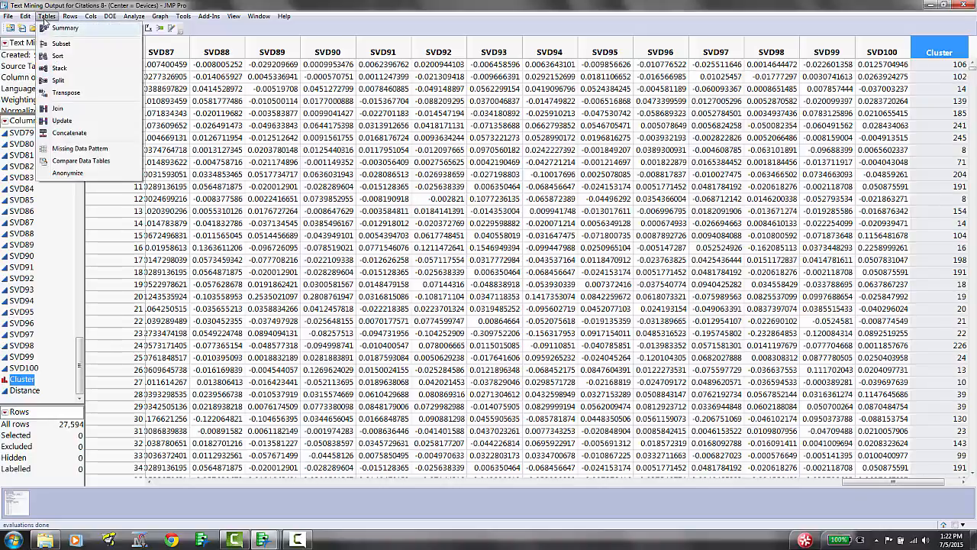
pyautogui.click(61, 44)
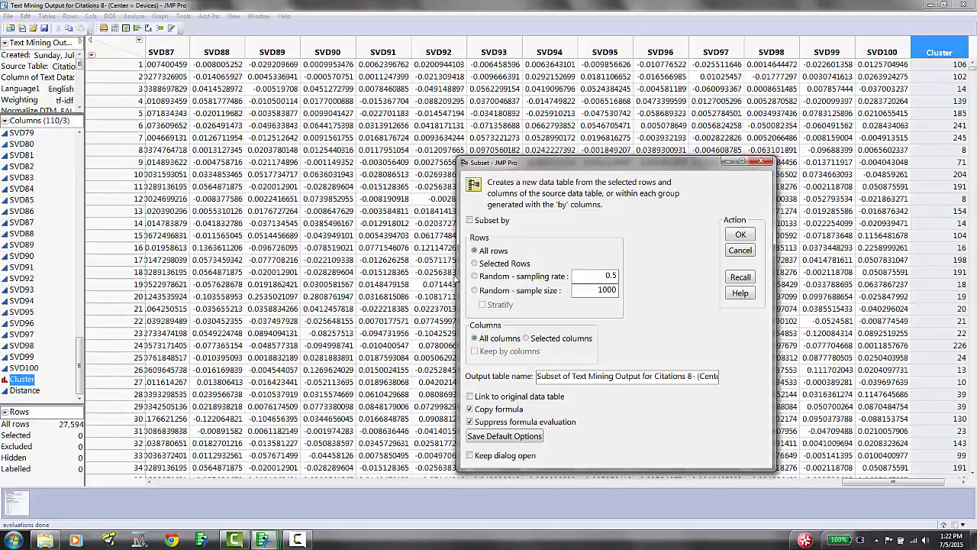
pyautogui.click(562, 340)
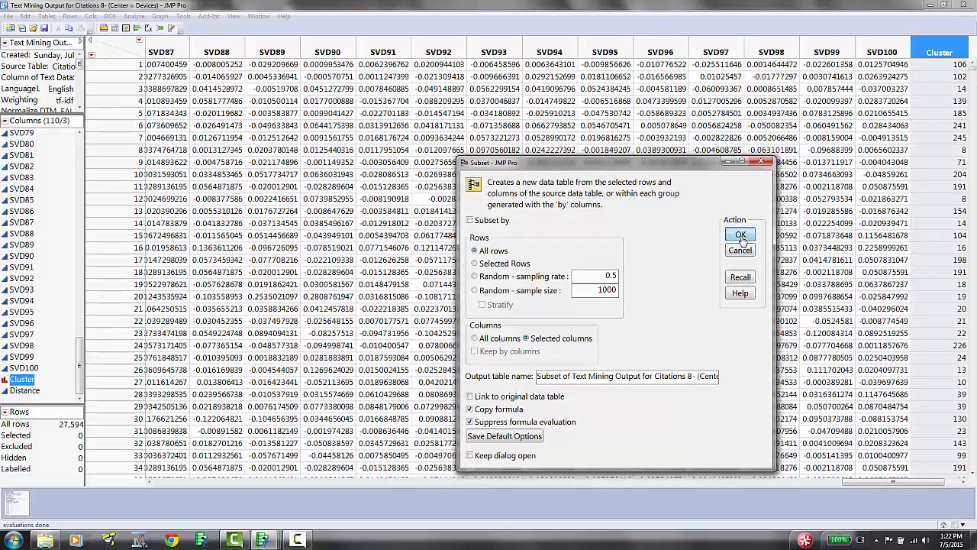
pyautogui.click(740, 235)
pyautogui.click(794, 57)
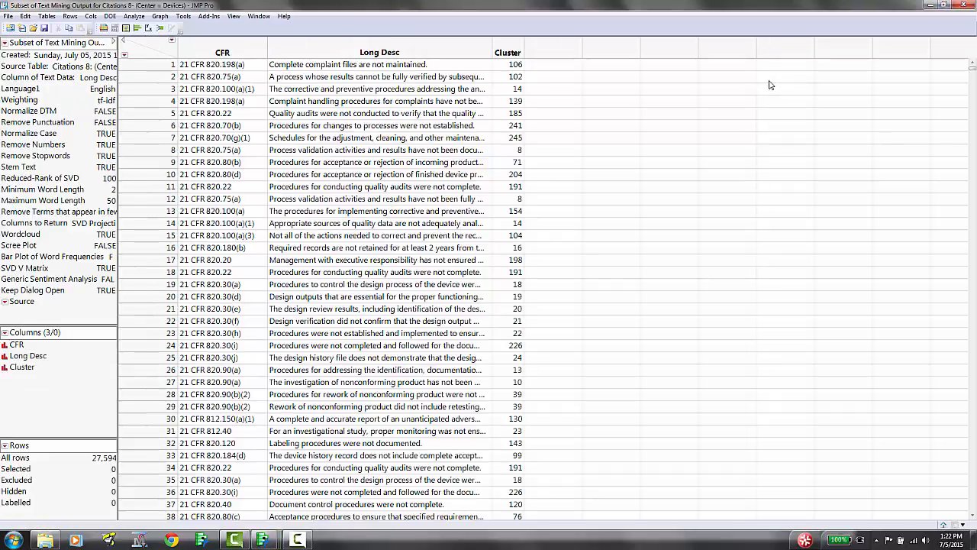
# Step: Sort the subset table by the Cluster column in ascending order
pyautogui.click(229, 53)
pyautogui.click(466, 58)
pyautogui.click(506, 55)
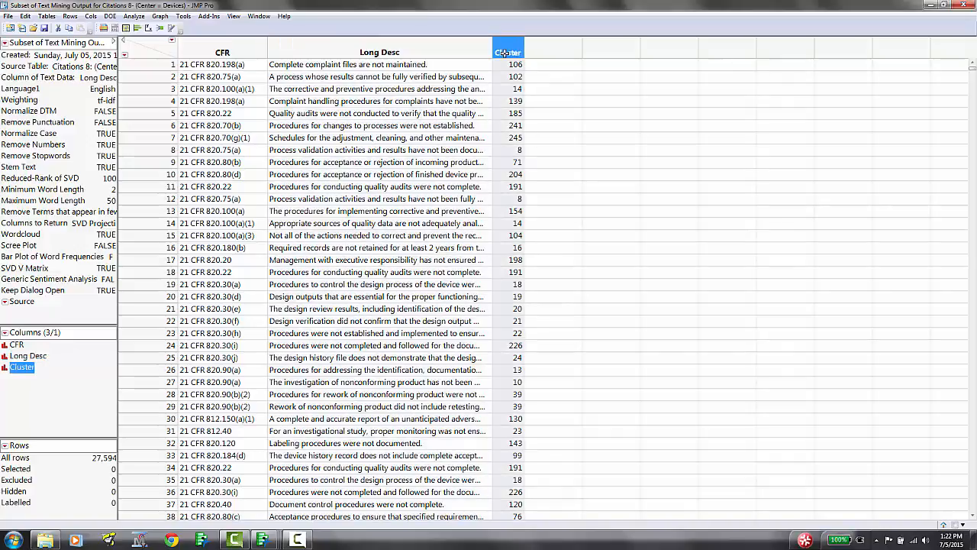
pyautogui.rightClick(508, 56)
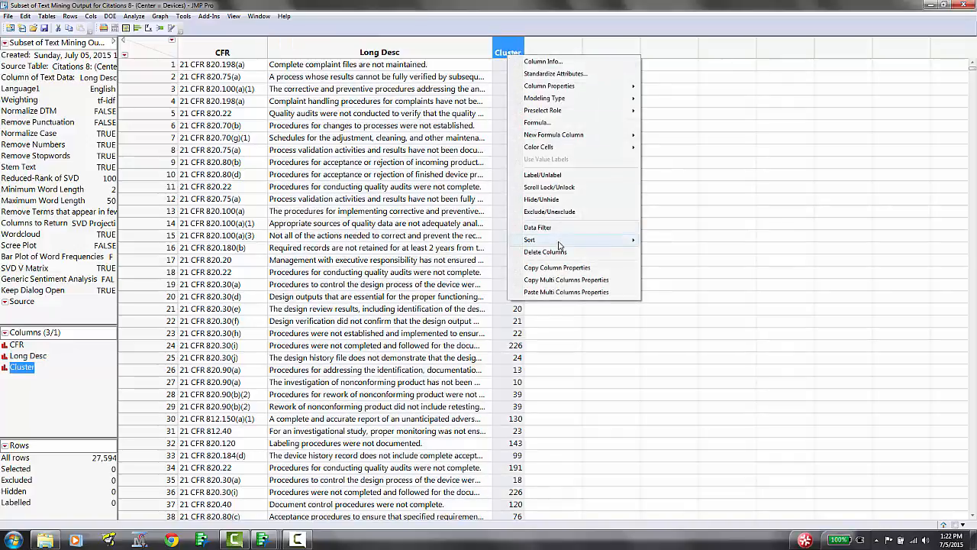
pyautogui.moveTo(609, 245)
pyautogui.click(654, 242)
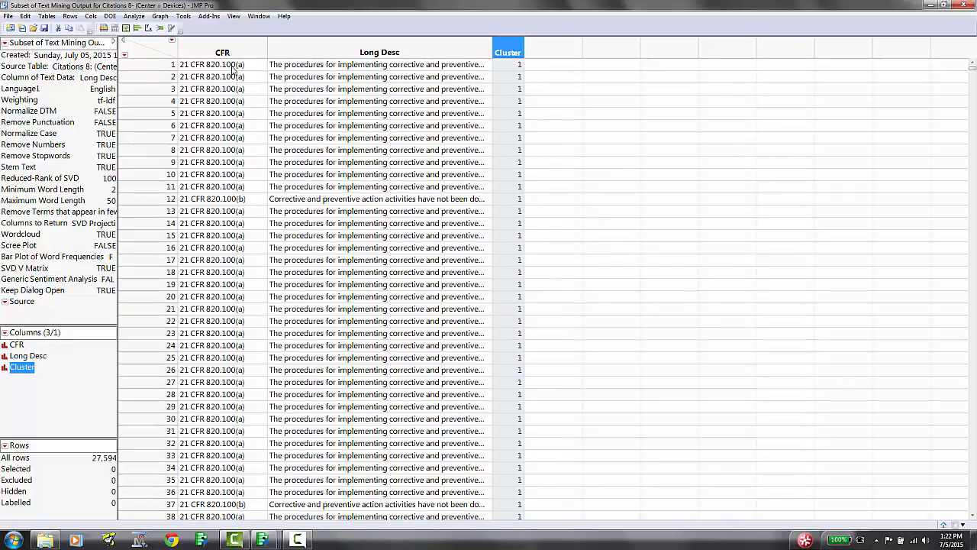
# Step: Examine the CFR codes in cluster 1 and read the full Long Desc text of rows 4 and 12
pyautogui.moveTo(236, 66); pyautogui.dragTo(240, 308)
pyautogui.moveTo(241, 346); pyautogui.dragTo(250, 333)
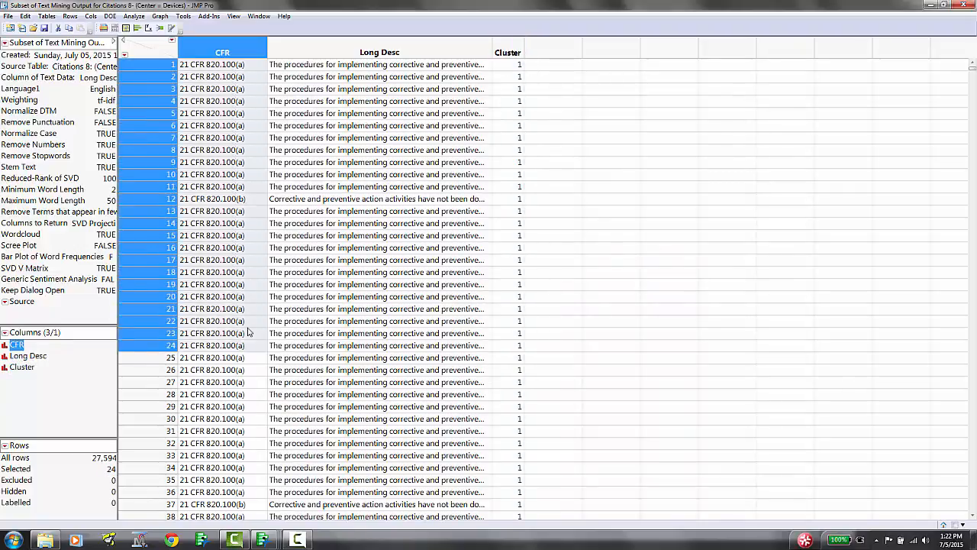
pyautogui.click(361, 102)
pyautogui.click(361, 101)
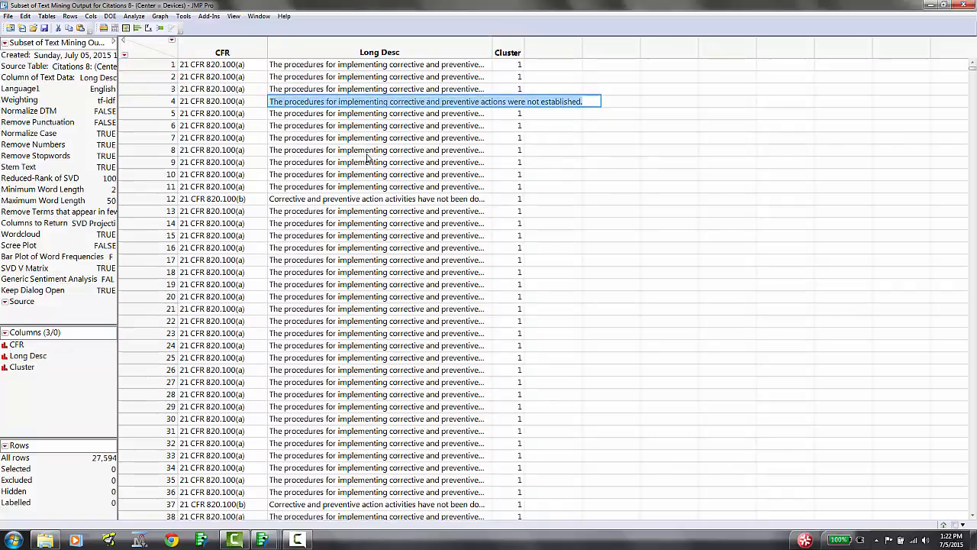
pyautogui.click(367, 200)
pyautogui.click(366, 200)
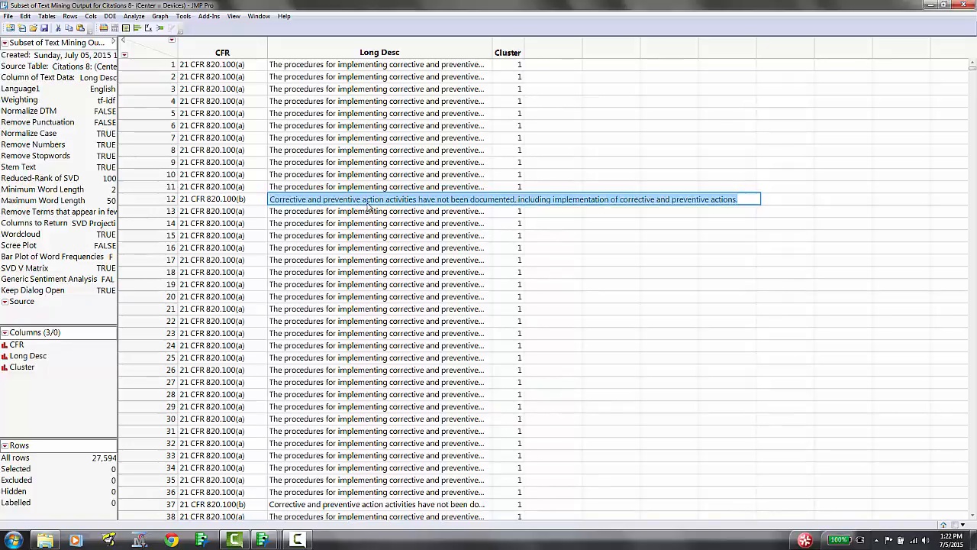
# Step: Look over the citations grouped in clusters 10 and 74, and increase the table's row height slightly
pyautogui.click(974, 81)
pyautogui.moveTo(974, 81); pyautogui.dragTo(973, 111)
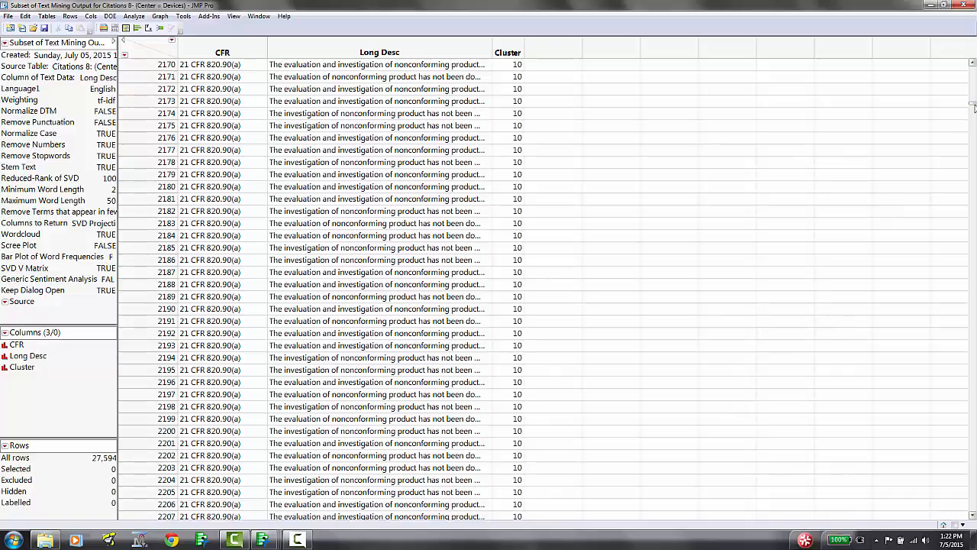
pyautogui.moveTo(973, 107); pyautogui.dragTo(962, 216)
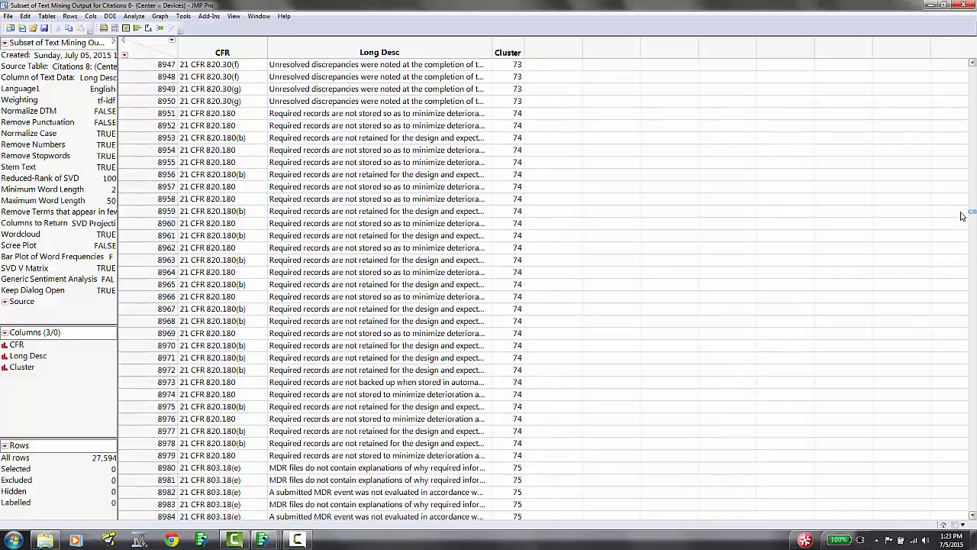
pyautogui.moveTo(148, 462); pyautogui.dragTo(149, 469)
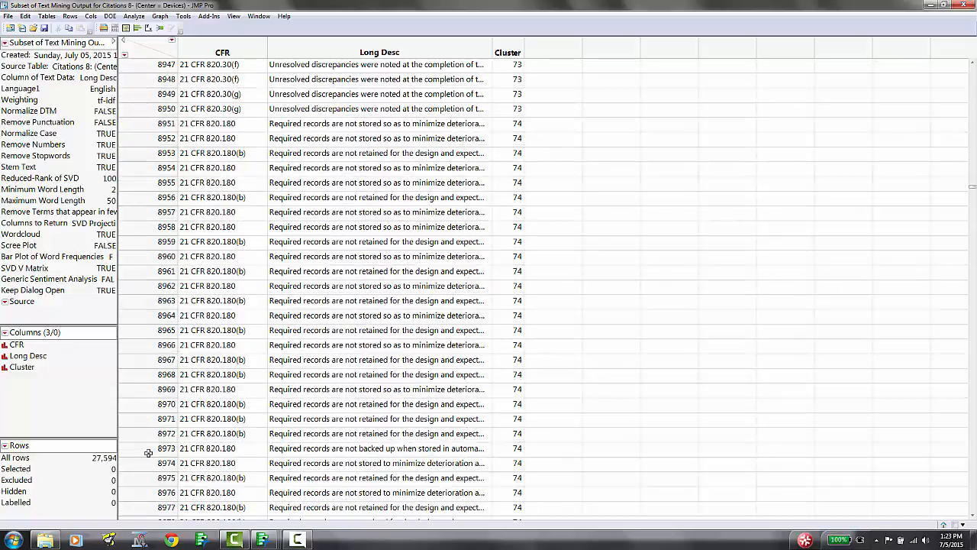
# Step: Examine the citations in clusters 63 and 106, and read the full Long Desc text of row 13831
pyautogui.click(975, 490)
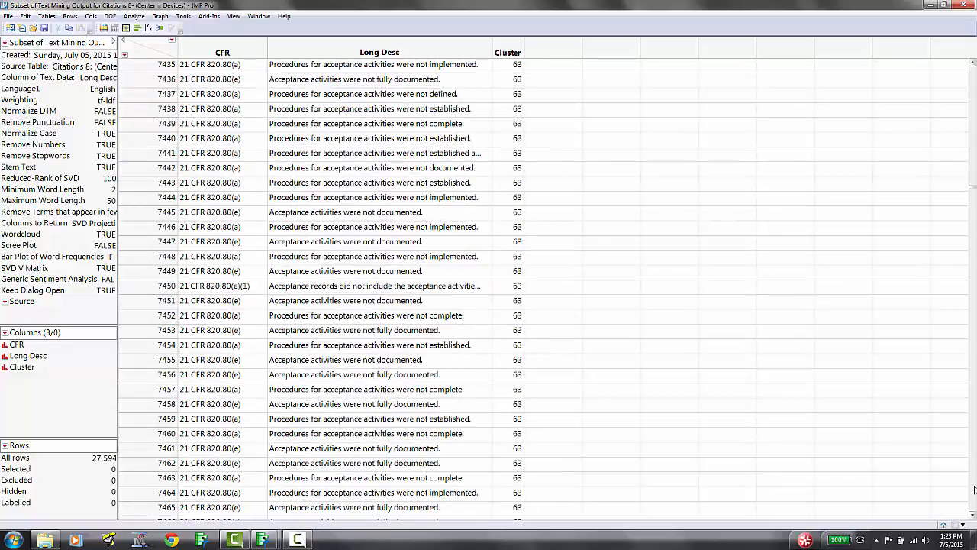
pyautogui.click(974, 490)
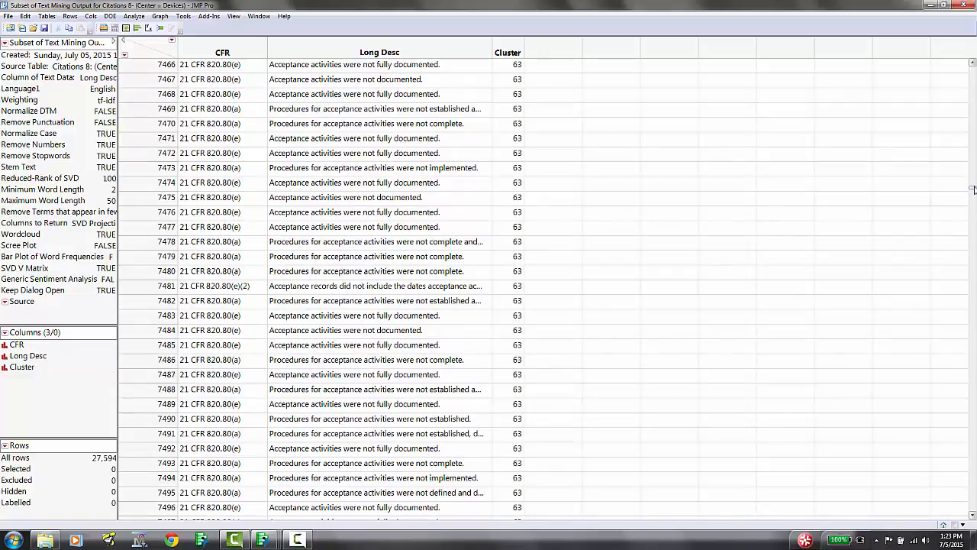
pyautogui.moveTo(973, 191); pyautogui.dragTo(968, 291)
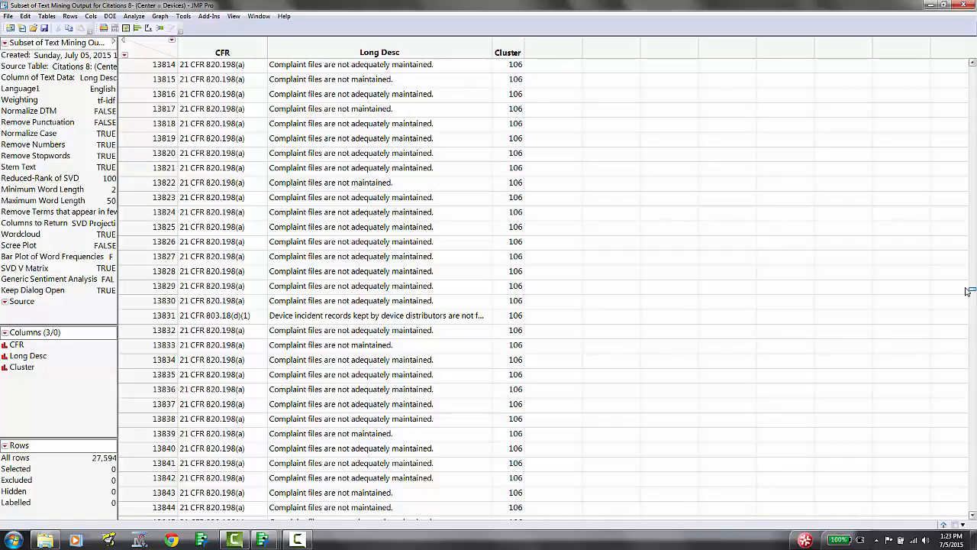
pyautogui.doubleClick(375, 321)
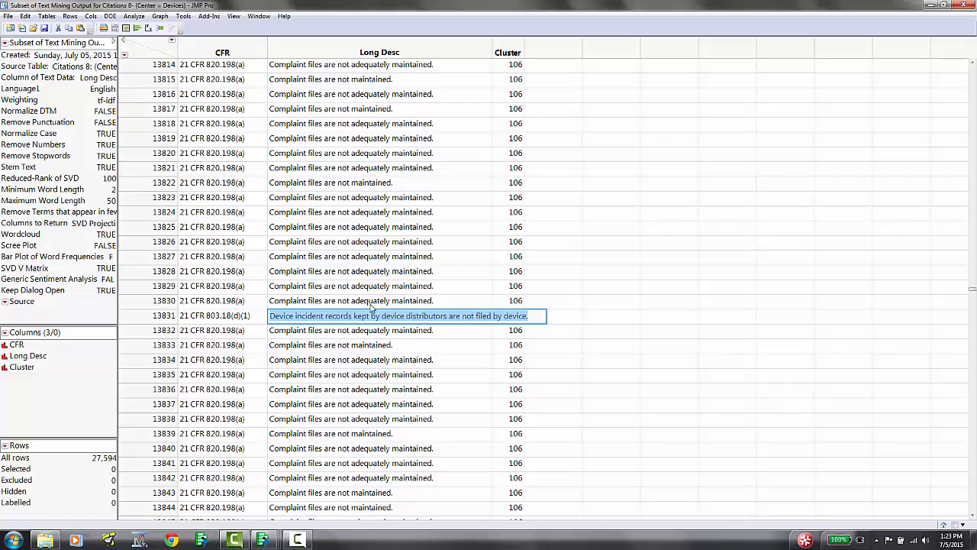
# Step: Compare the CFR codes and Long Desc entries within clusters 106, 107, 215 and 222
pyautogui.click(973, 492)
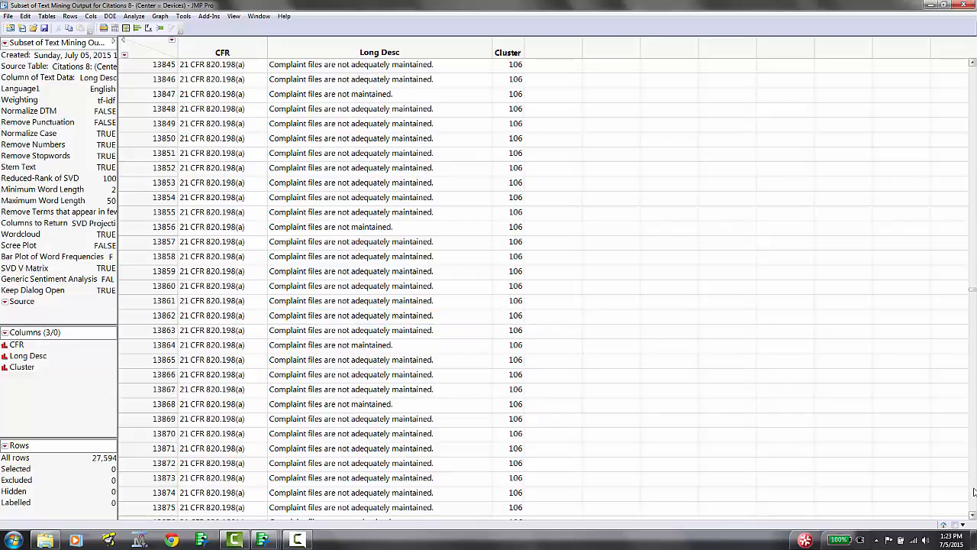
pyautogui.click(974, 492)
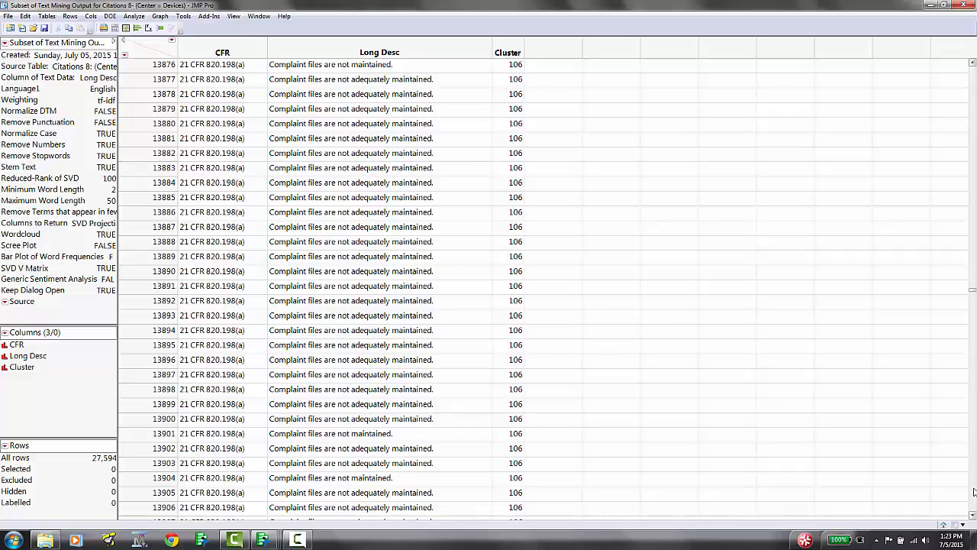
pyautogui.click(974, 493)
pyautogui.click(973, 493)
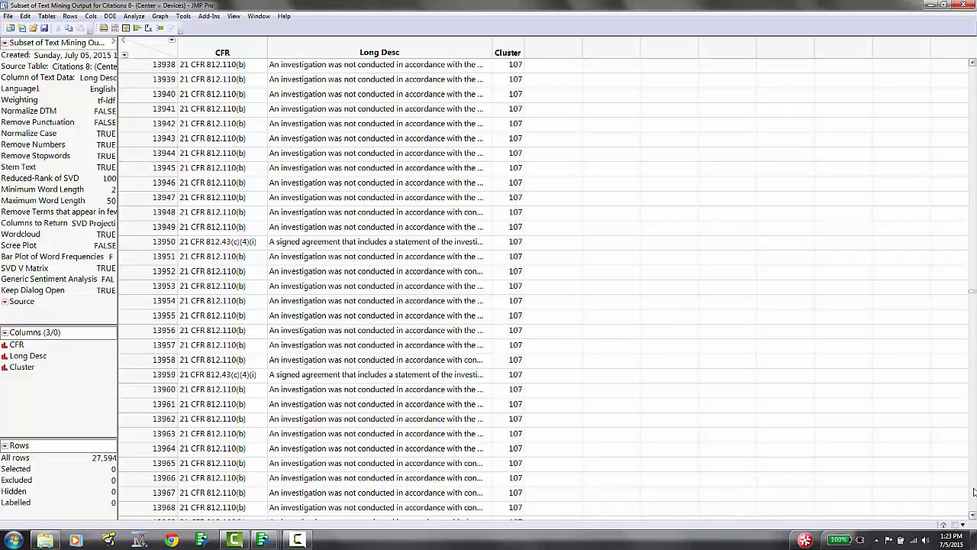
pyautogui.click(974, 492)
pyautogui.moveTo(974, 296); pyautogui.dragTo(974, 463)
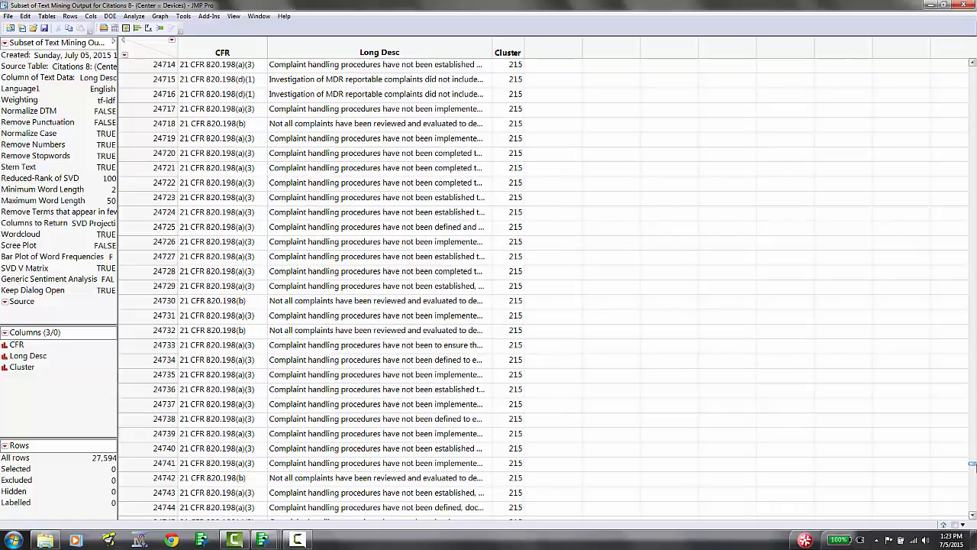
pyautogui.moveTo(972, 463); pyautogui.dragTo(972, 471)
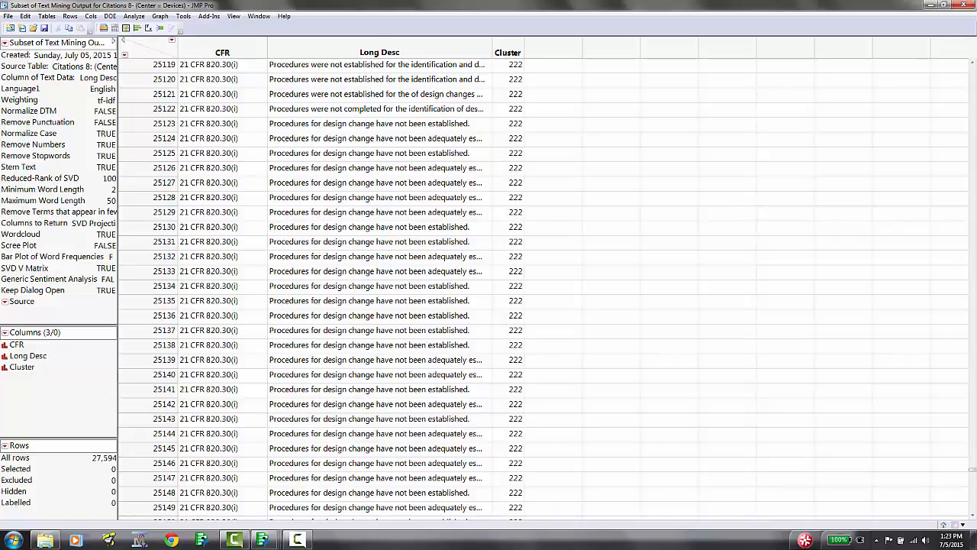
# Step: Examine clusters 249 and 250 at the table's end, reading the full Long Desc text of rows 27579 and 27572
pyautogui.moveTo(974, 469); pyautogui.dragTo(975, 532)
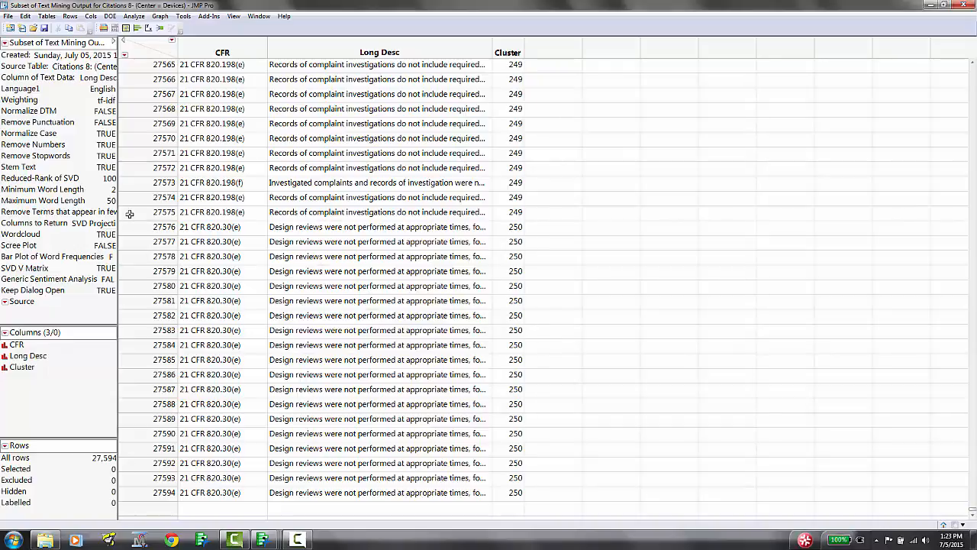
pyautogui.moveTo(137, 212); pyautogui.dragTo(137, 220)
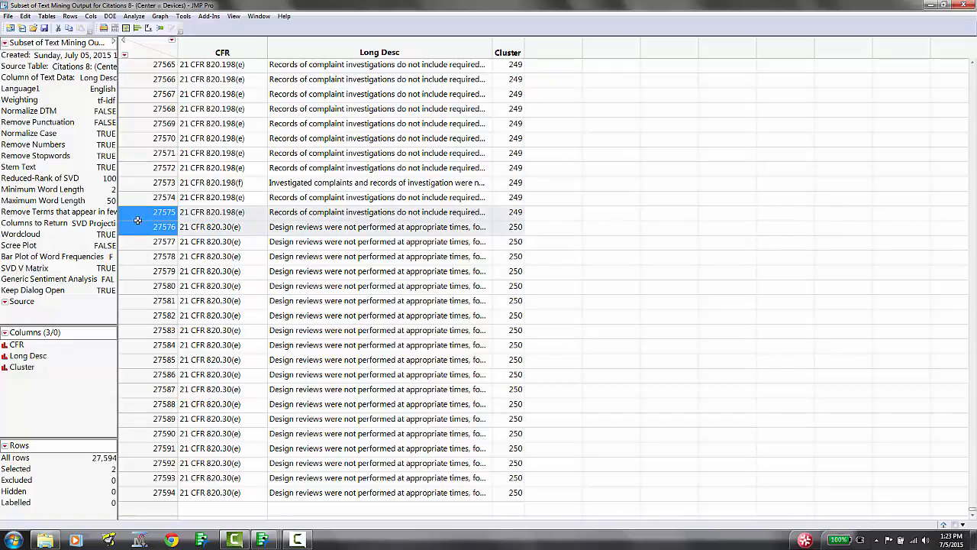
pyautogui.doubleClick(375, 271)
pyautogui.doubleClick(336, 169)
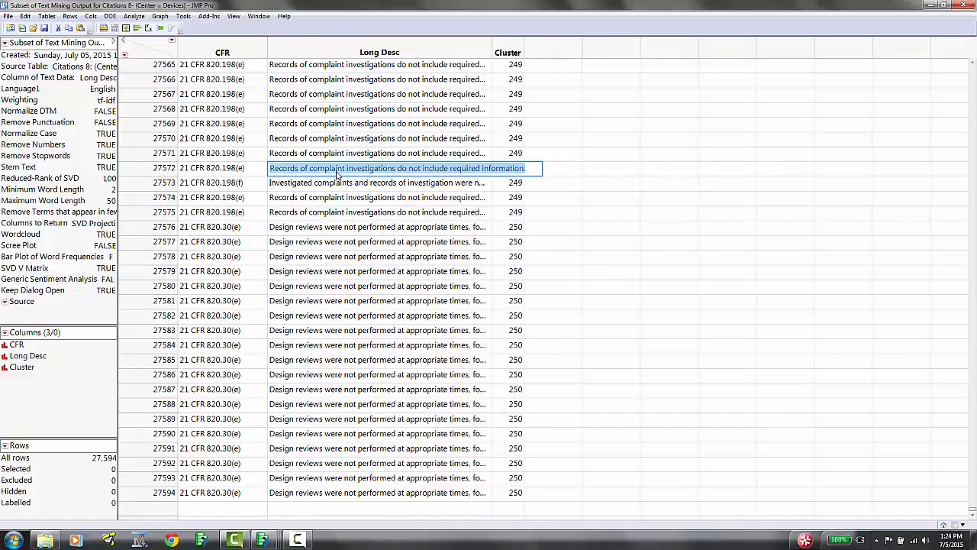
pyautogui.click(151, 44)
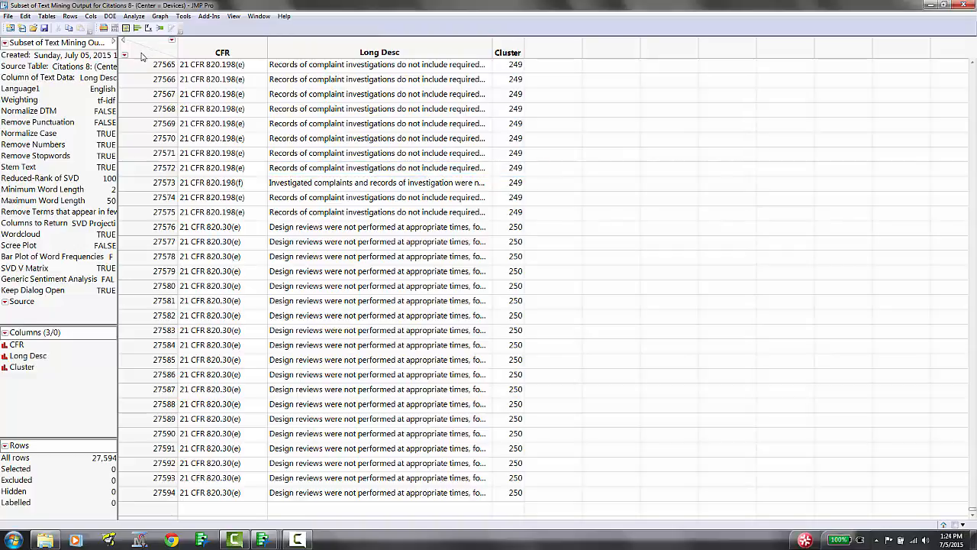
# Step: Create a subset table from a random sample of size 1 stratified by Cluster, keeping all columns
pyautogui.click(48, 16)
pyautogui.click(61, 45)
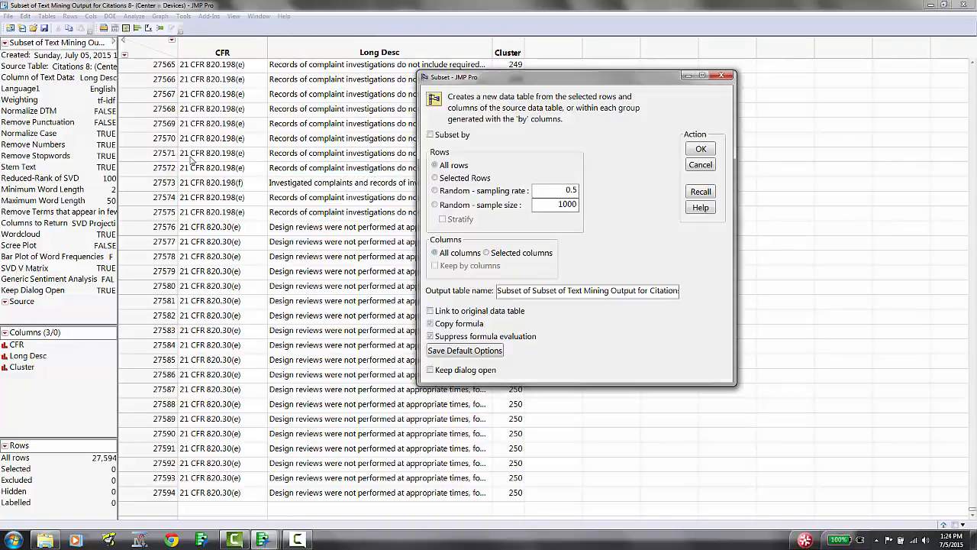
pyautogui.click(474, 207)
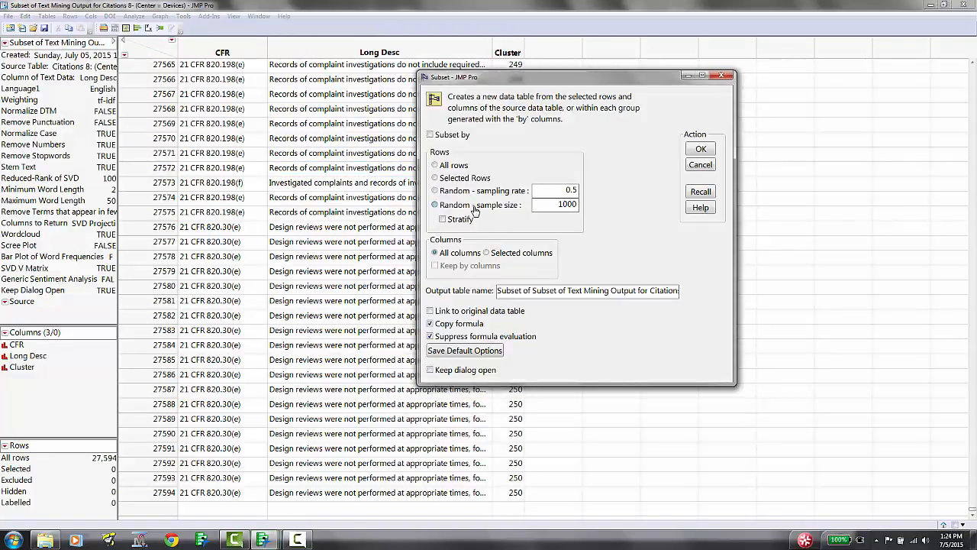
pyautogui.doubleClick(546, 211)
pyautogui.write('1')
pyautogui.click(460, 220)
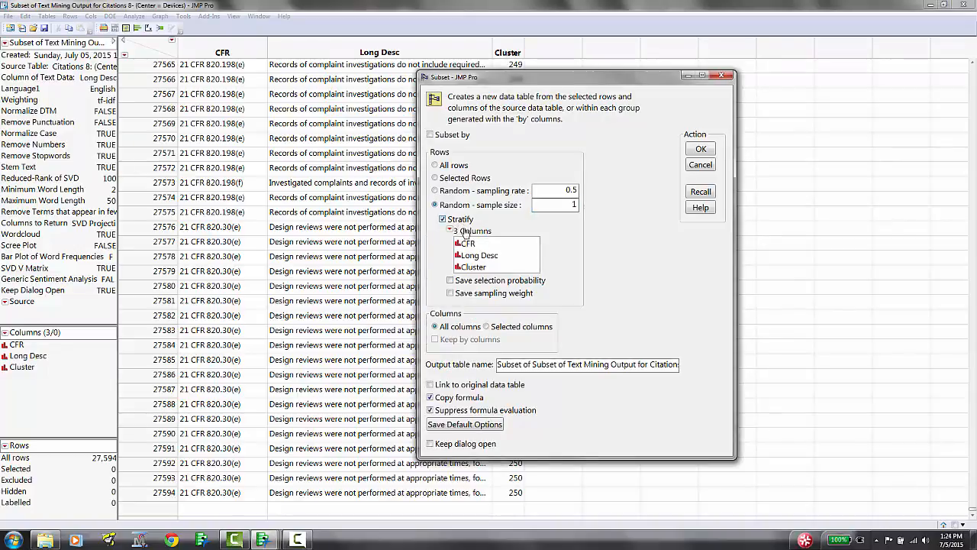
pyautogui.click(473, 267)
pyautogui.click(702, 150)
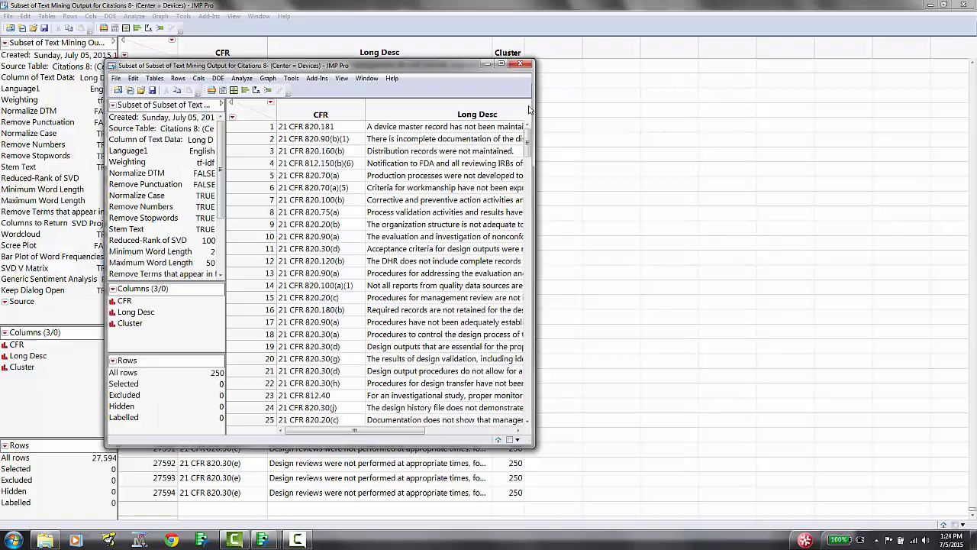
# Step: Maximize the new subset table and look through its sampled citations from cluster 1 to cluster 250
pyautogui.click(502, 63)
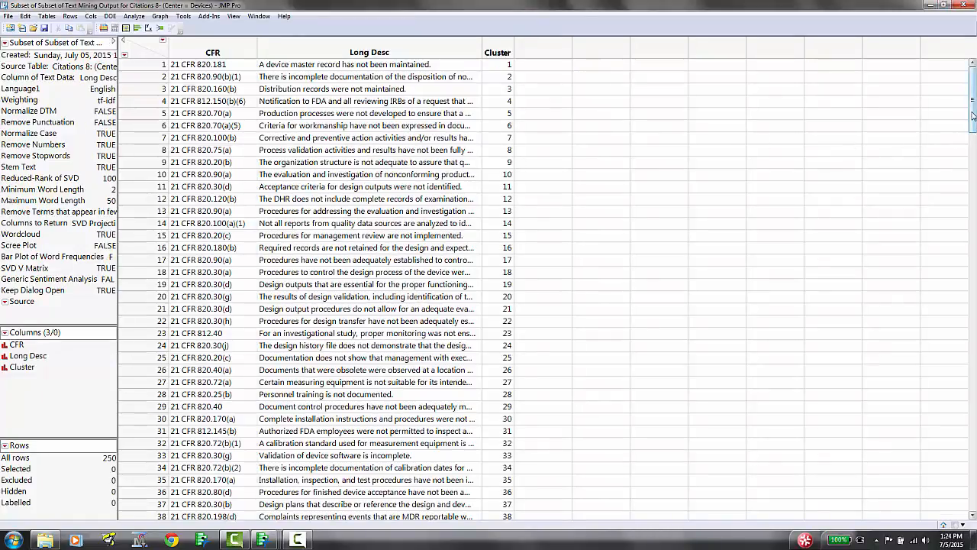
pyautogui.moveTo(975, 116); pyautogui.dragTo(974, 525)
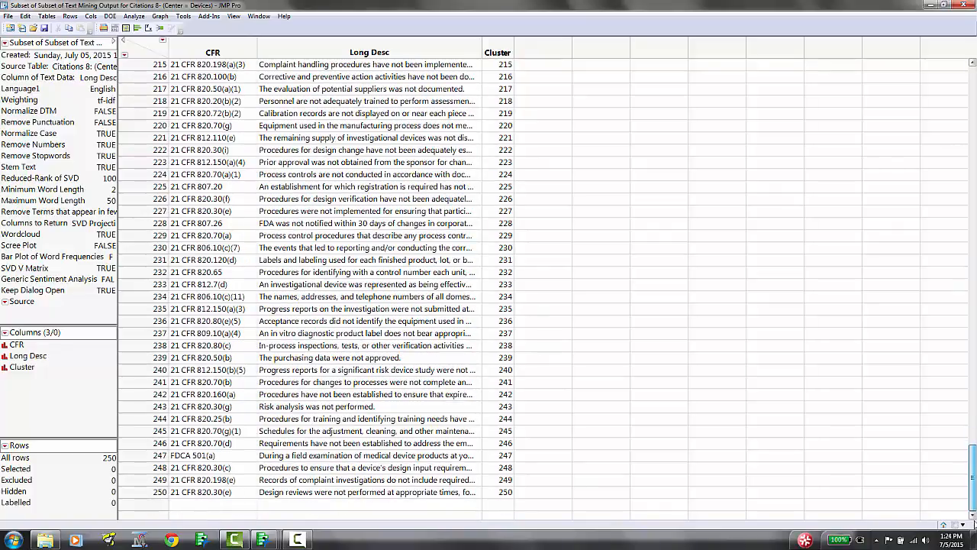
pyautogui.moveTo(974, 479); pyautogui.dragTo(964, 91)
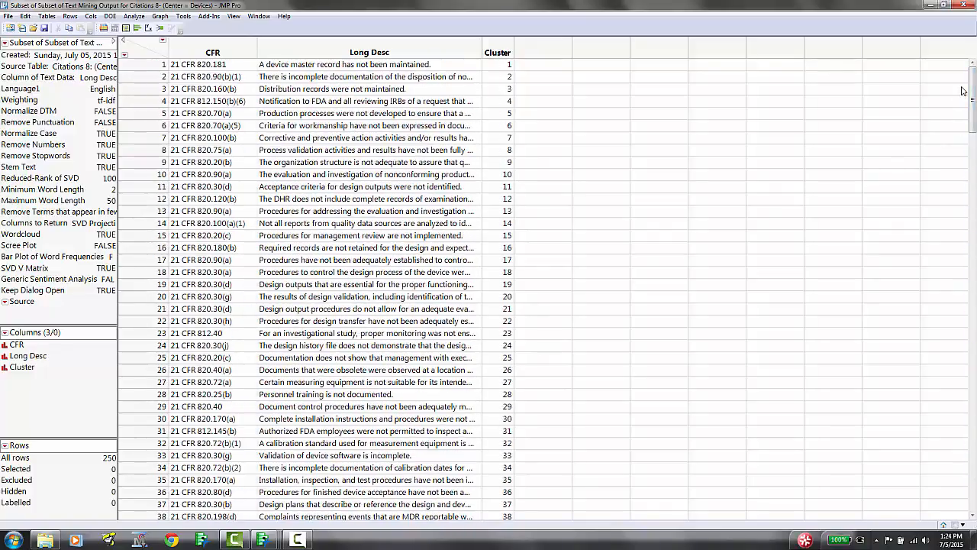